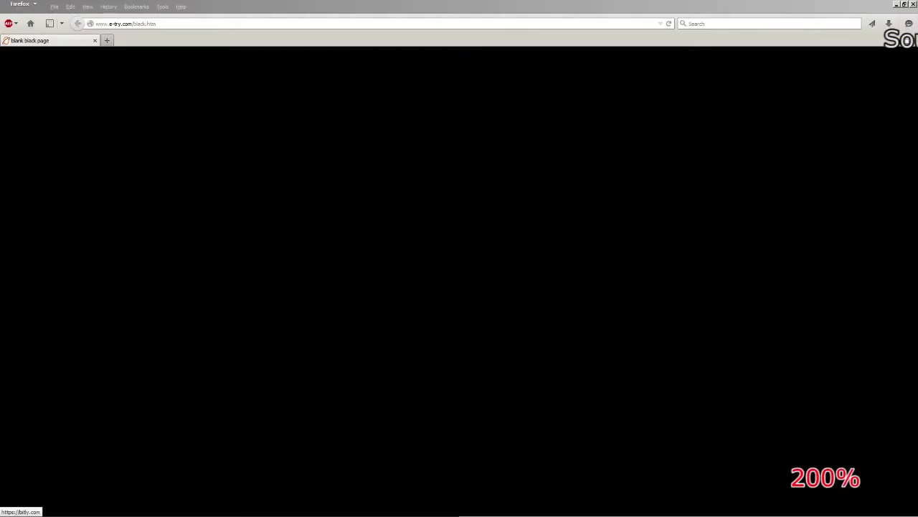
key("alt+Tab")
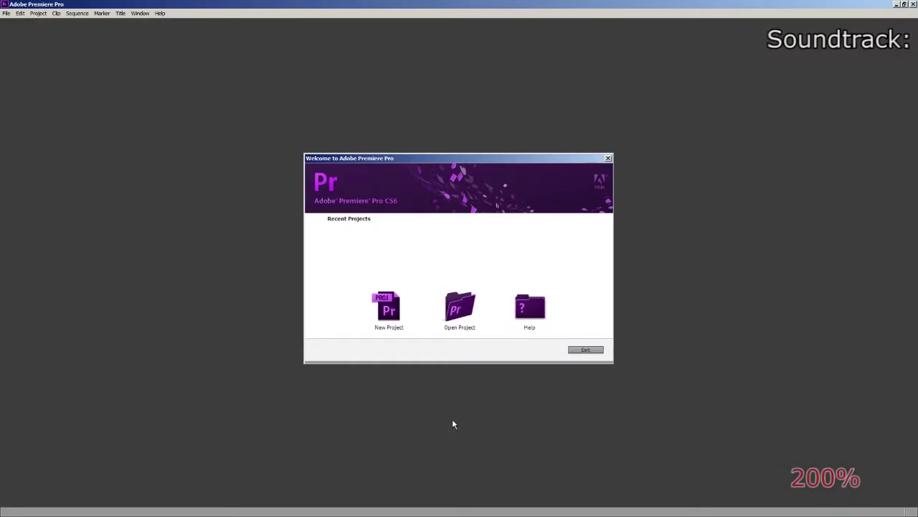
left_click(388, 308)
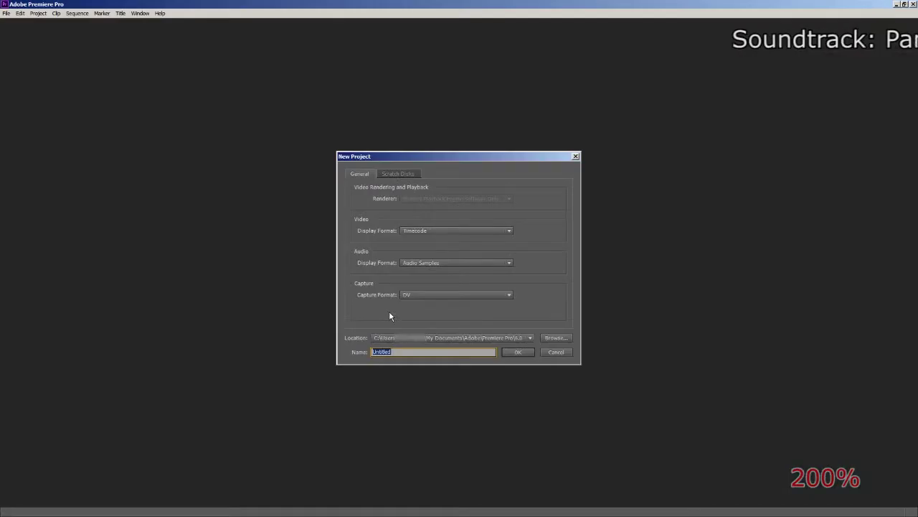
left_click(556, 352)
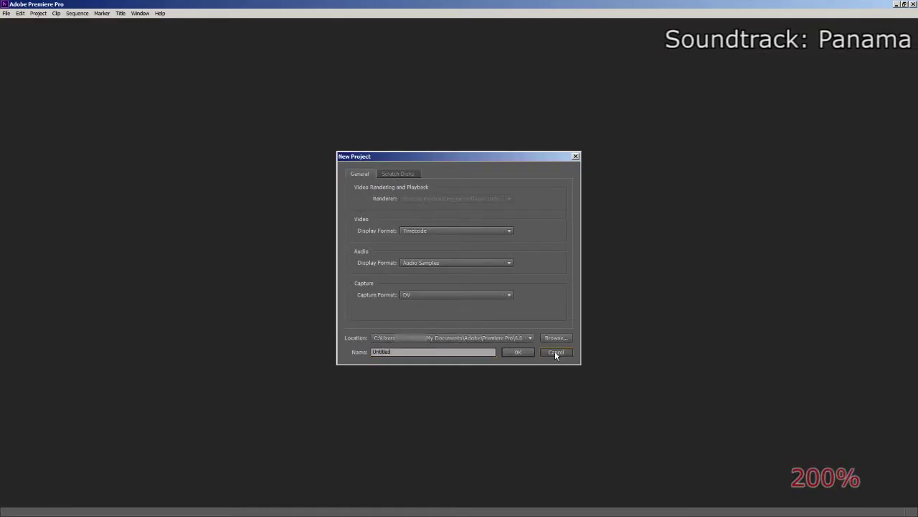
left_click(556, 352)
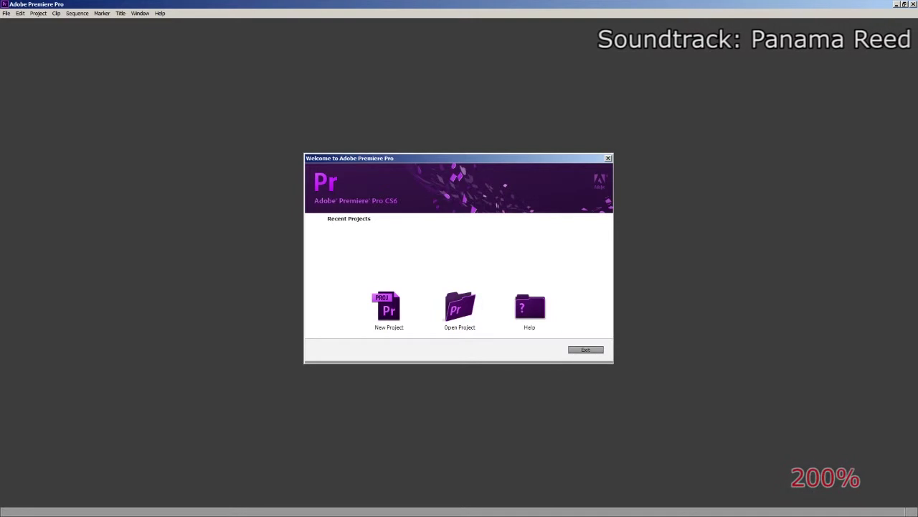
- Capture a full-screen frame of Victorygif_RAW.mp4 from the Victory Gif folder and close the media player
key("alt+Tab")
double_click(177, 328)
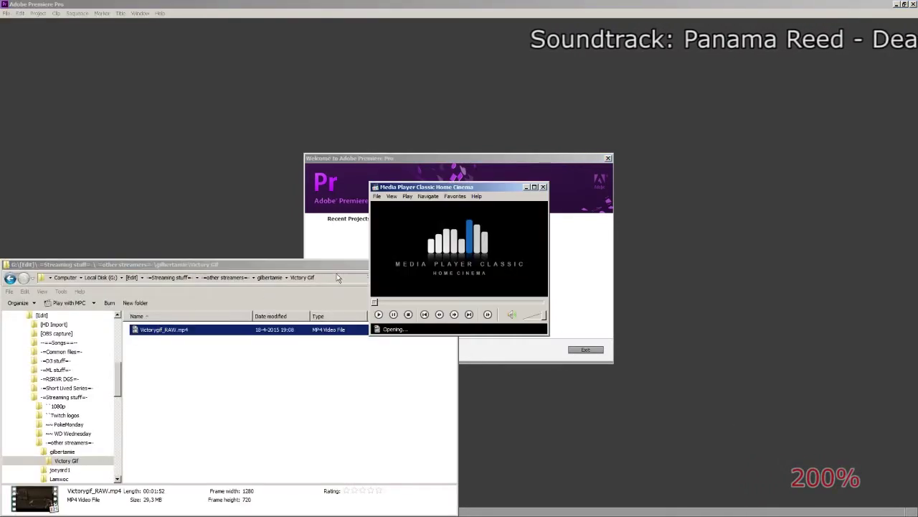
double_click(387, 272)
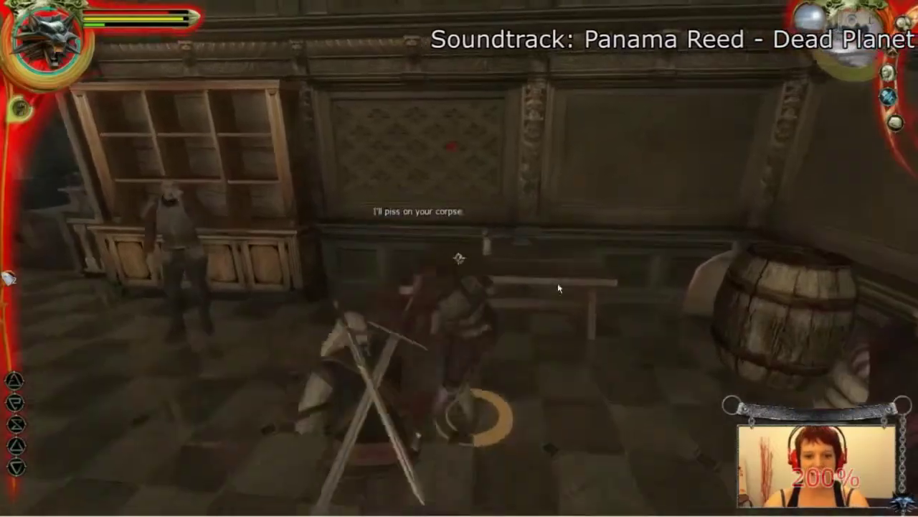
double_click(447, 265)
key("alt+F4")
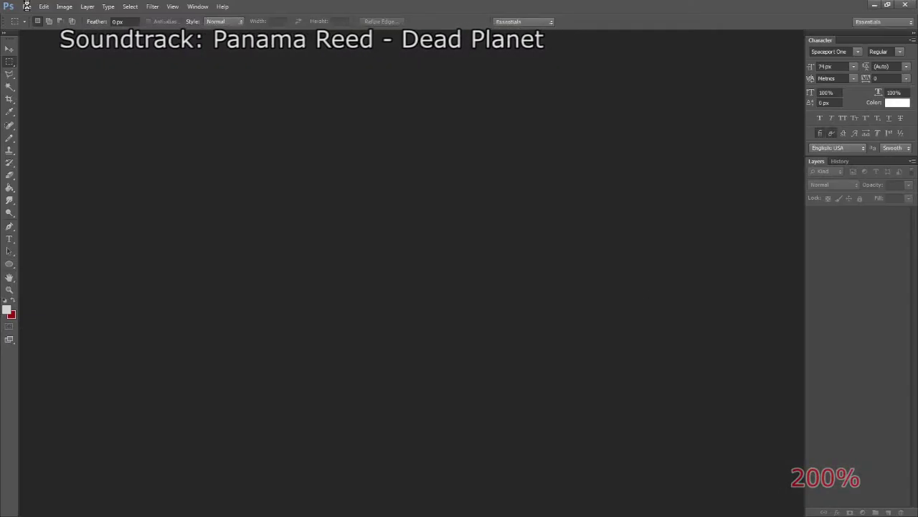
- Create a 2820 x 1440 pixel transparent document in Photoshop from the Clipboard preset and paste the screenshot
left_click(26, 6)
left_click(43, 15)
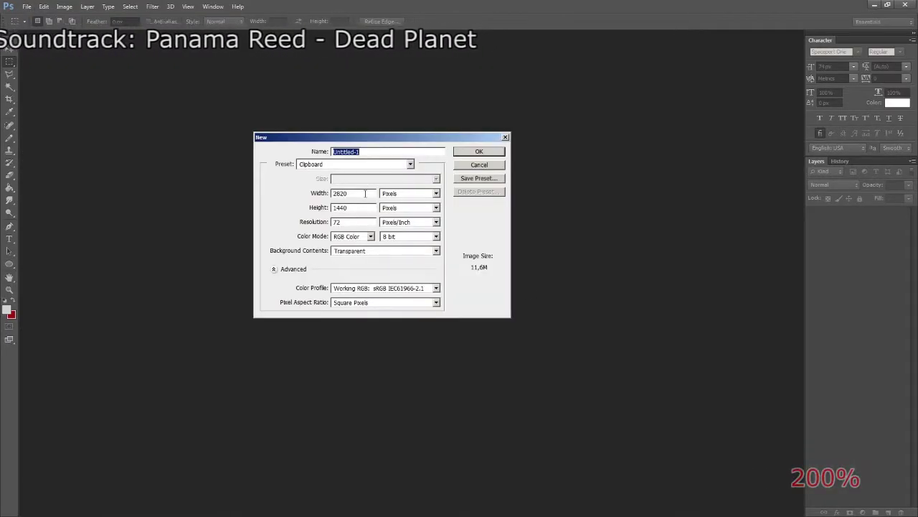
left_click(469, 153)
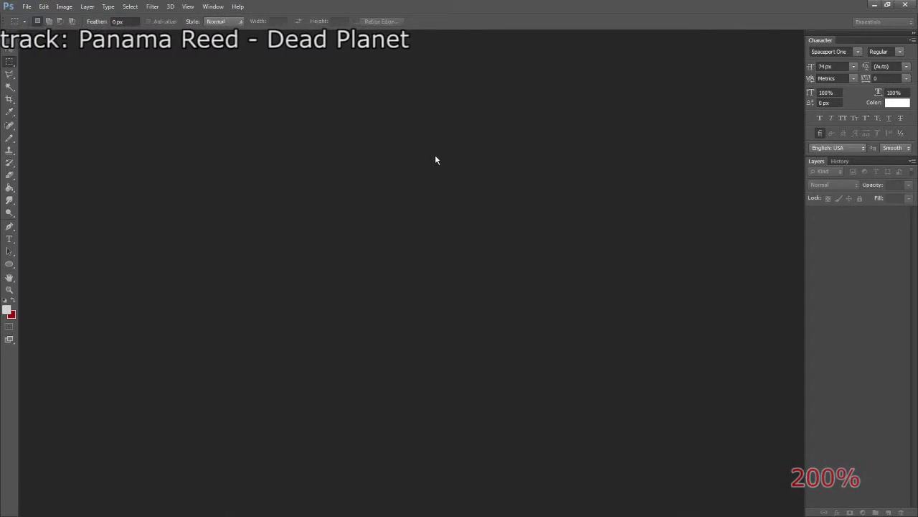
key("ctrl+v")
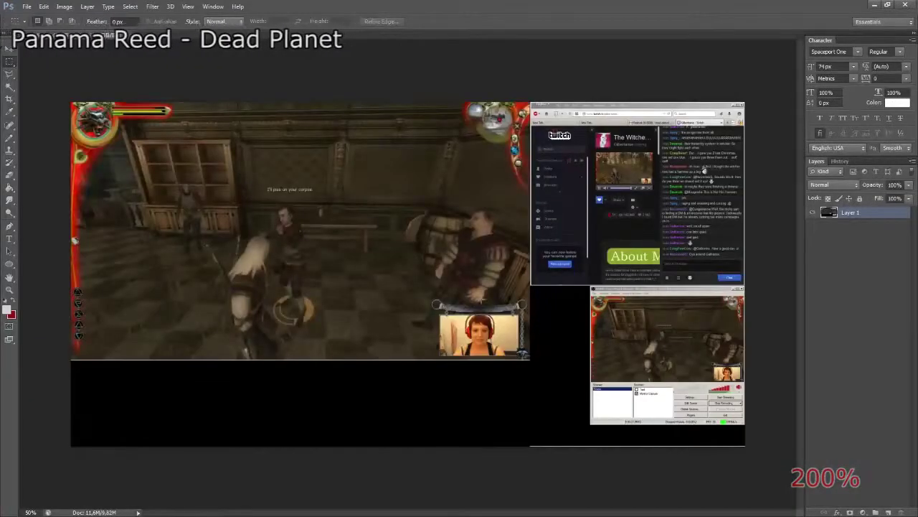
- Select the webcam picture inside its metal frame with a rectangular marquee
key("z")
left_click(485, 340)
left_click(488, 342)
left_click(488, 342)
left_click(488, 342)
left_click(487, 342)
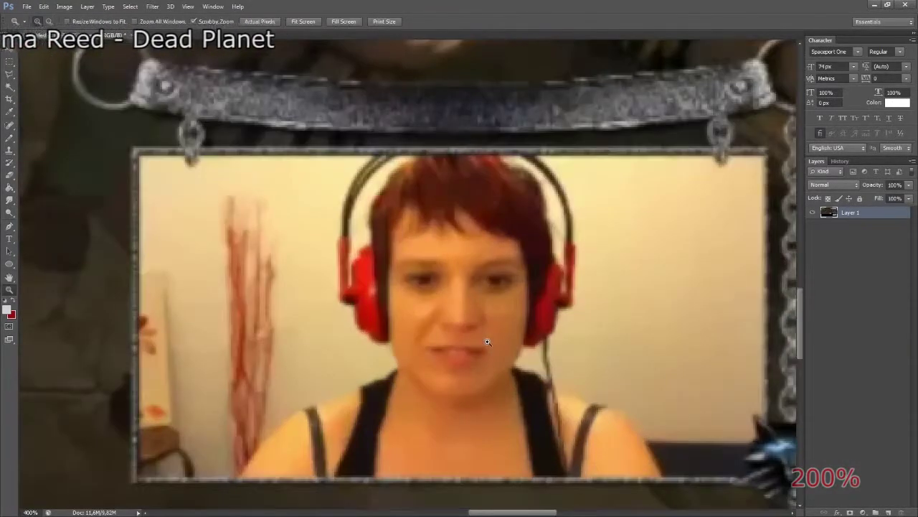
key("m")
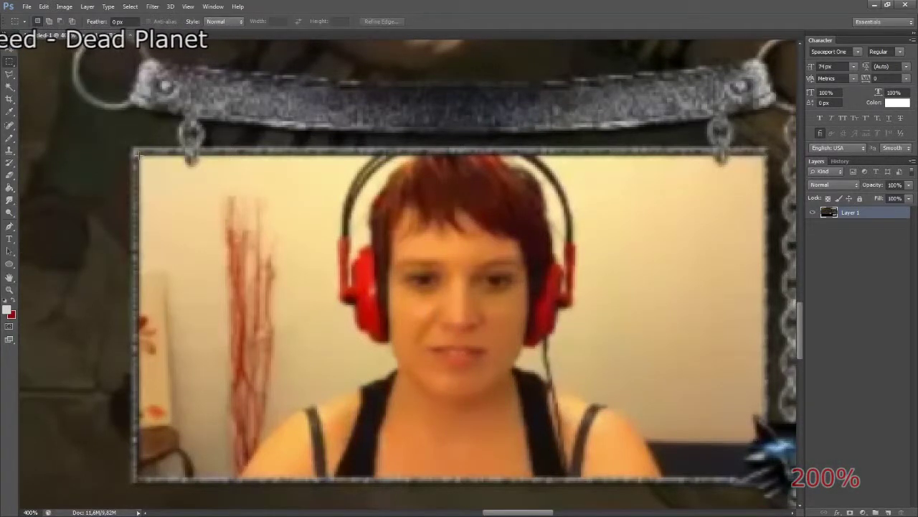
left_click_drag(139, 155, 764, 475)
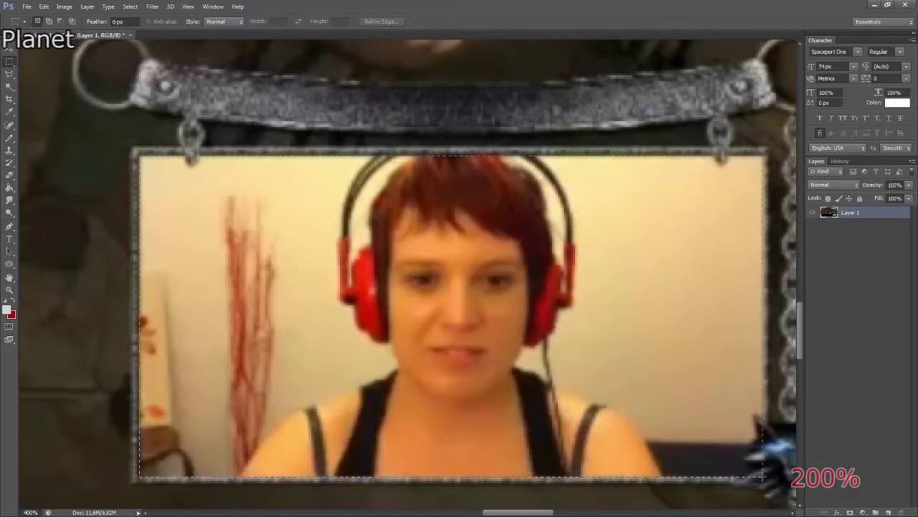
left_click_drag(763, 474, 764, 476)
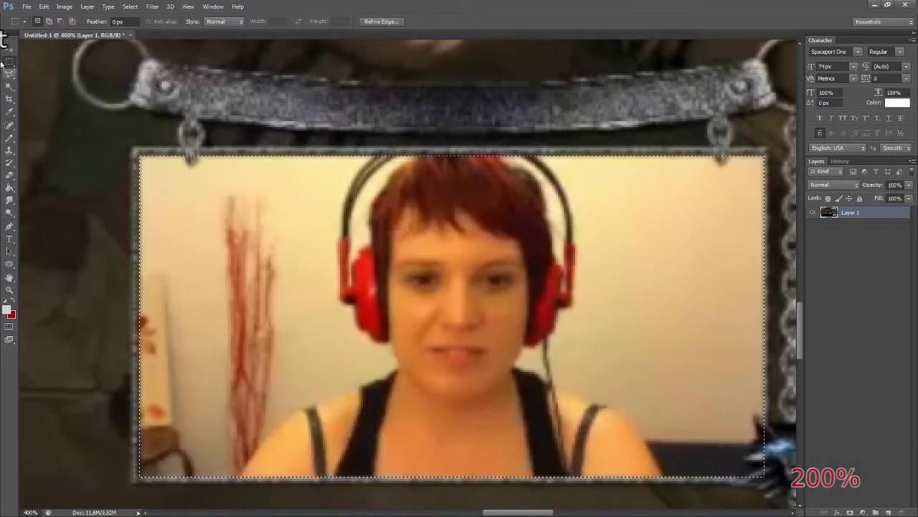
- Crop the screenshot to the webcam selection and bring up its image size
left_click(26, 6)
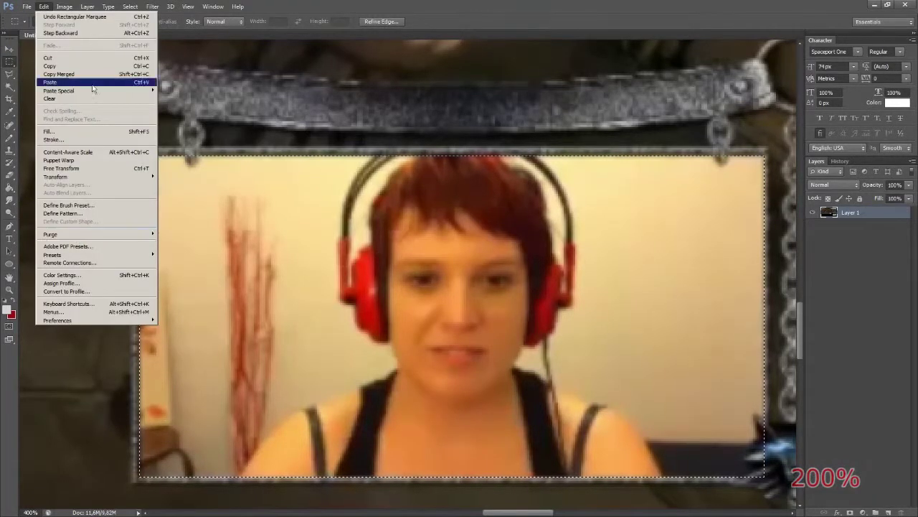
mouse_move(65, 6)
left_click(89, 94)
left_click(64, 7)
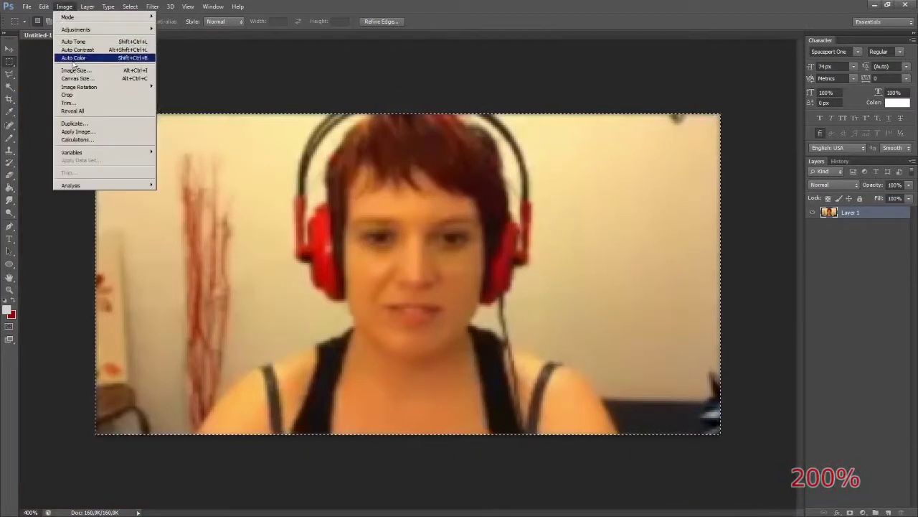
left_click(72, 71)
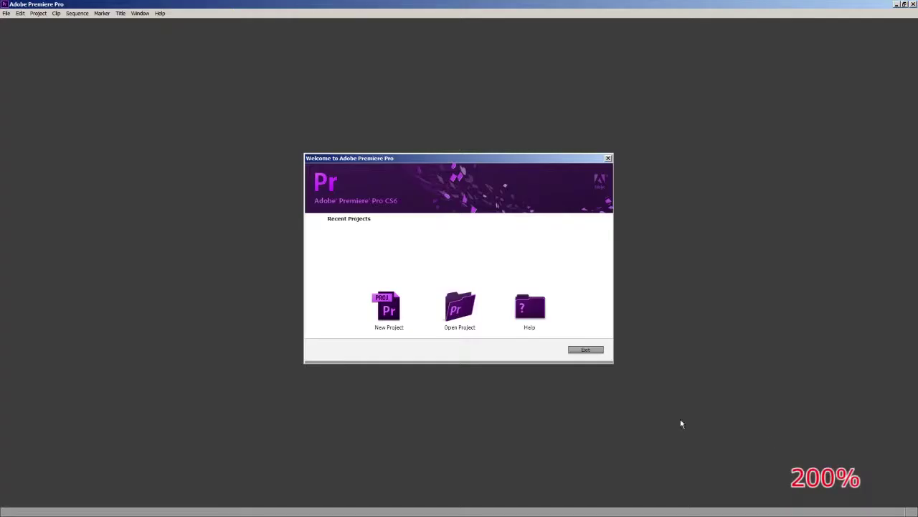
- Create a Premiere Pro project named Victory Gif, stored in the Victory Gif folder under -=other streamers=-
left_click(402, 310)
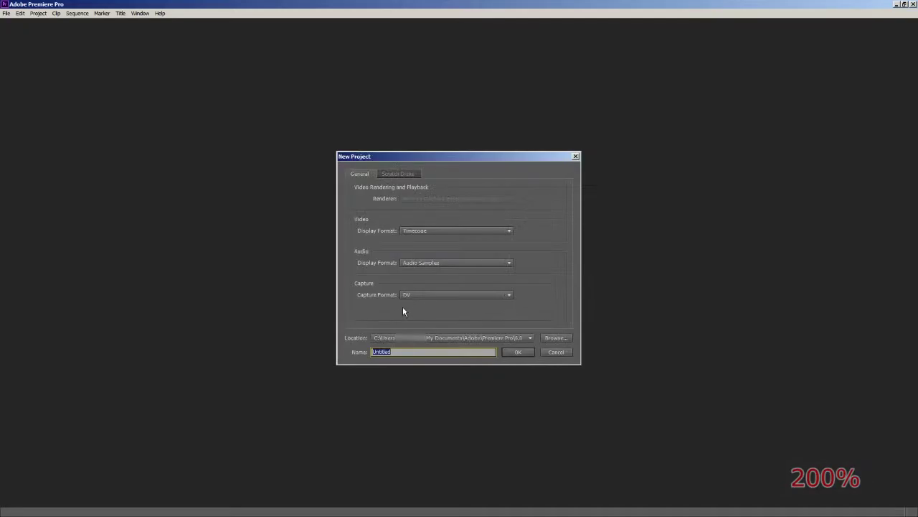
left_click(566, 341)
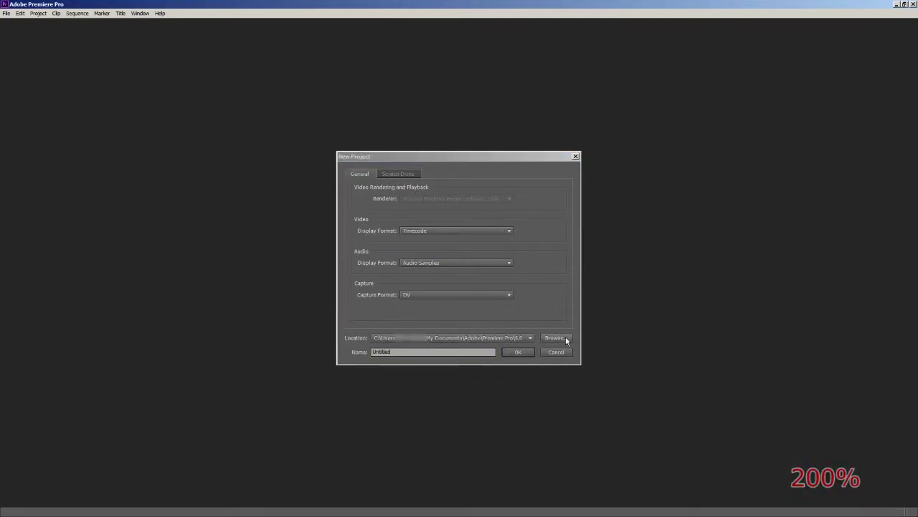
scroll(398, 301, "down", 10)
left_click(381, 383)
double_click(434, 234)
double_click(452, 307)
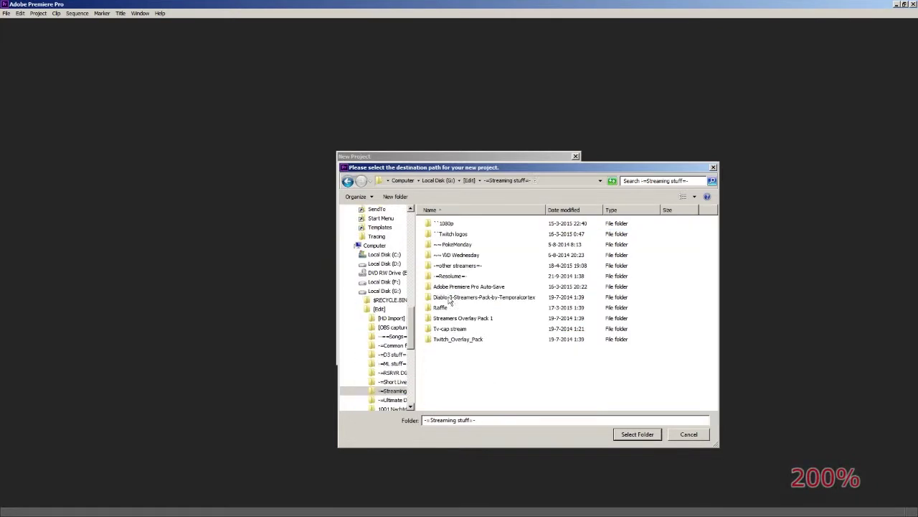
double_click(446, 266)
double_click(443, 223)
double_click(438, 223)
left_click(638, 434)
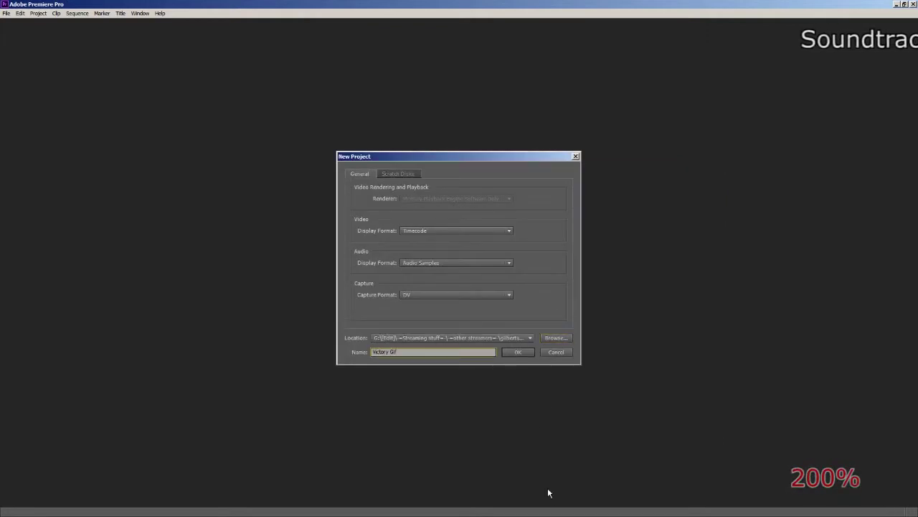
left_click(515, 353)
- Create Sequence 01 with custom editing mode, 25.00 frames/second, and a frame size of 327 x 168 with square pixels
left_click(365, 111)
left_click(412, 127)
left_click(401, 135)
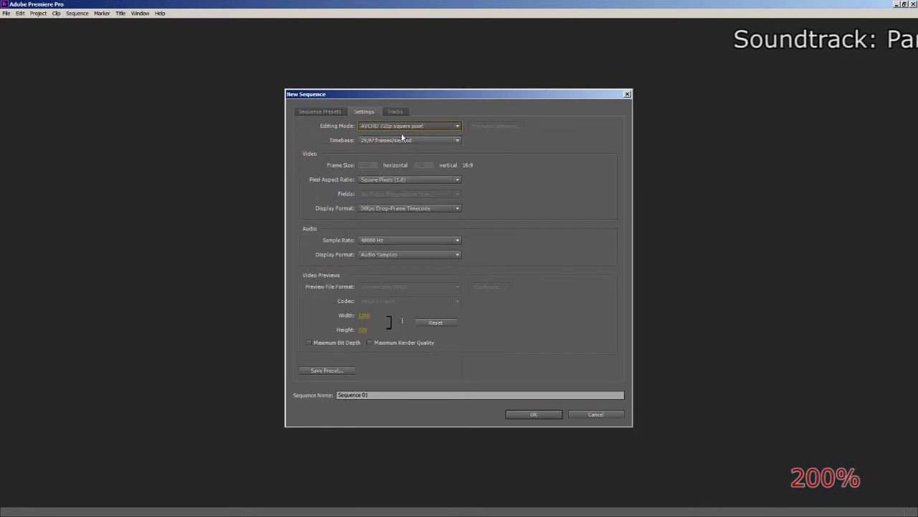
left_click(403, 141)
left_click(391, 175)
left_click(393, 141)
left_click(407, 200)
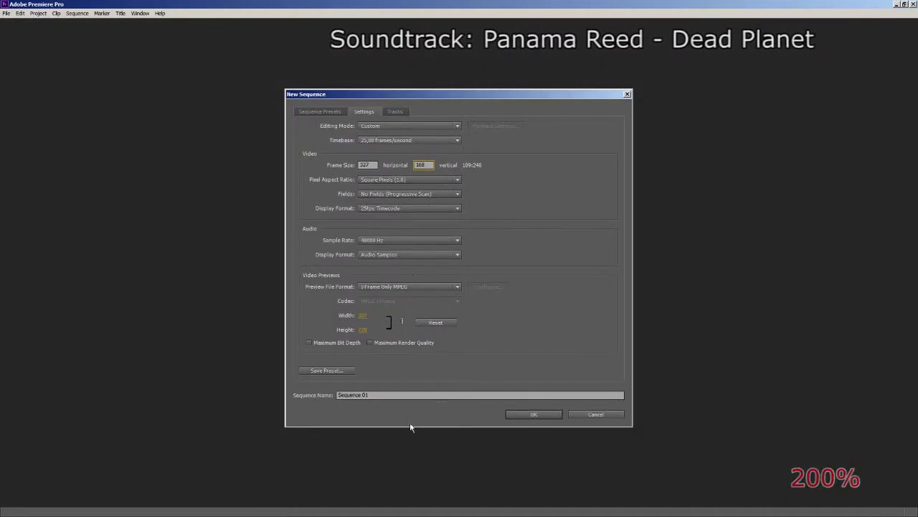
left_click(538, 414)
- Import Victorygif_RAW.mp4 from the file explorer and place it at the start of the Video 1 track
key("alt+Tab")
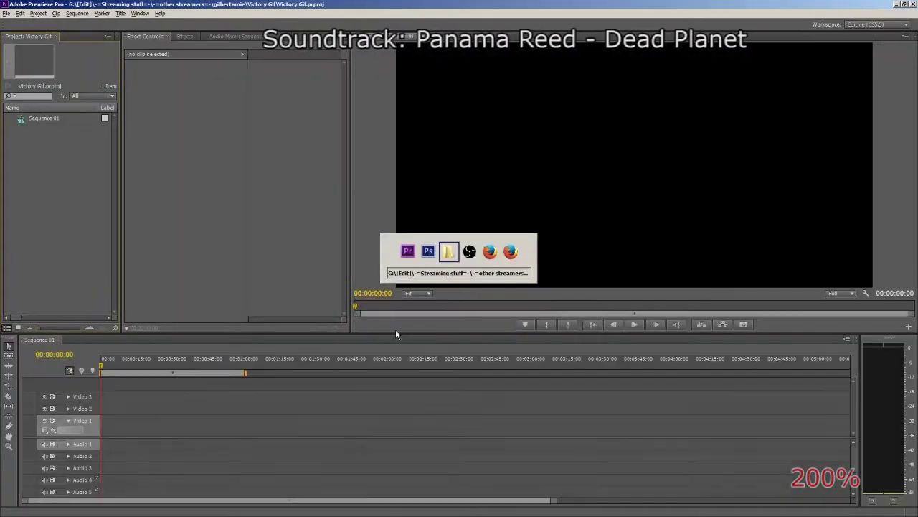
left_click_drag(57, 205, 66, 201)
left_click_drag(53, 129, 160, 411)
left_click(537, 280)
- Move the playhead to 00:01:27:10 and reposition the clip so the webcam picture lies inside the frame
left_click_drag(107, 366, 309, 371)
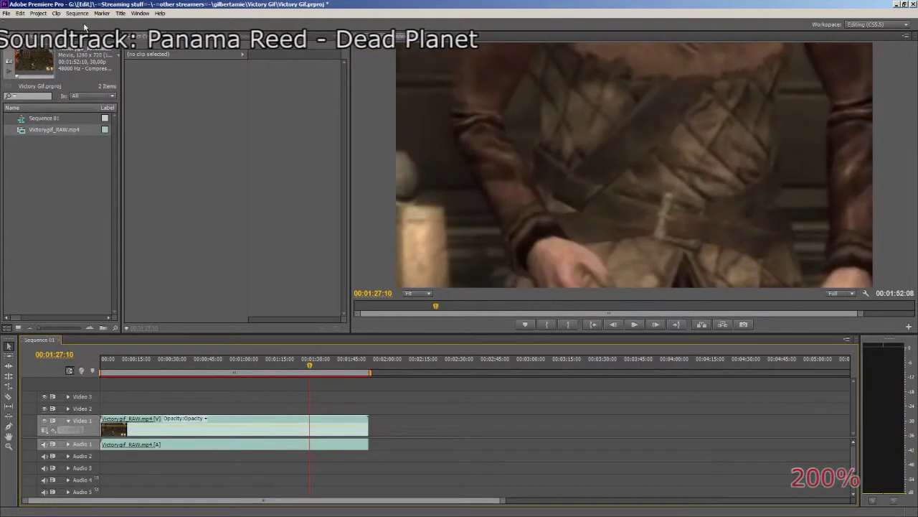
left_click(230, 428)
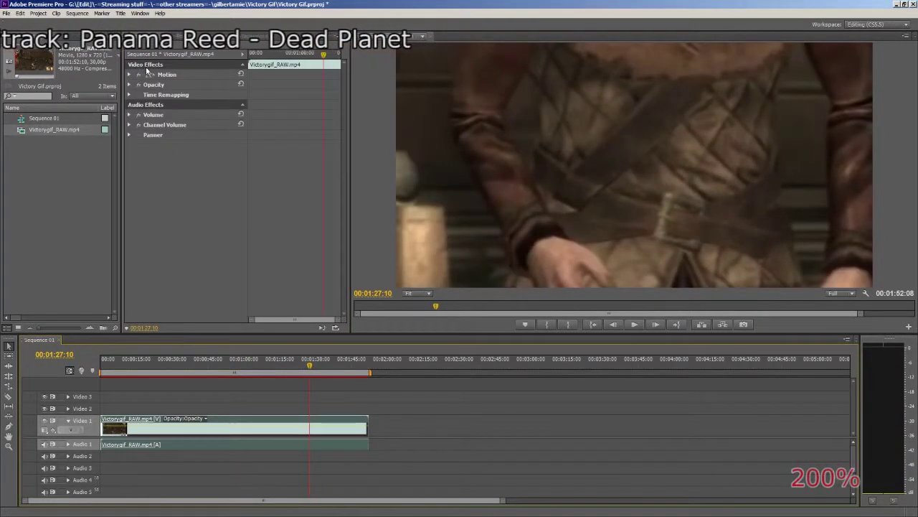
left_click(161, 73)
left_click_drag(669, 207, 467, 168)
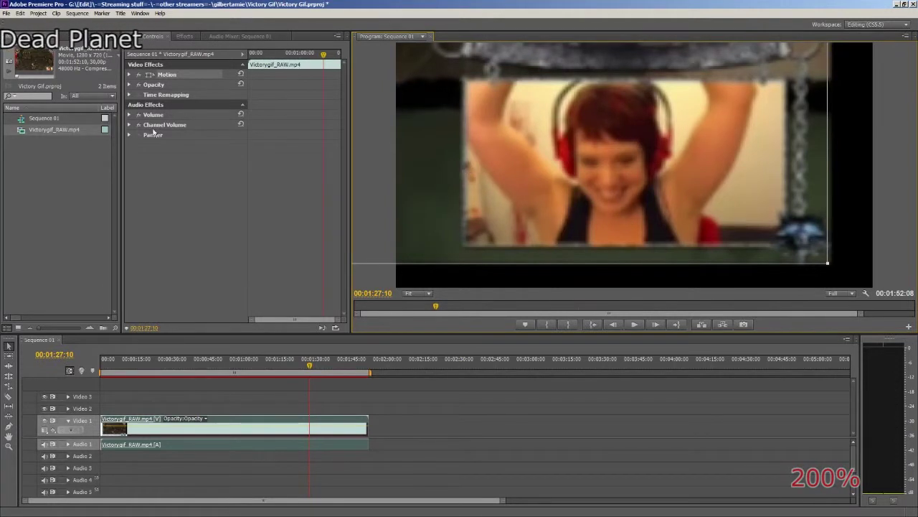
- Set the clip's scale to 200 and reposition it so the webcam picture covers the frame
left_click(129, 73)
left_click(192, 94)
type("200")
left_click(205, 211)
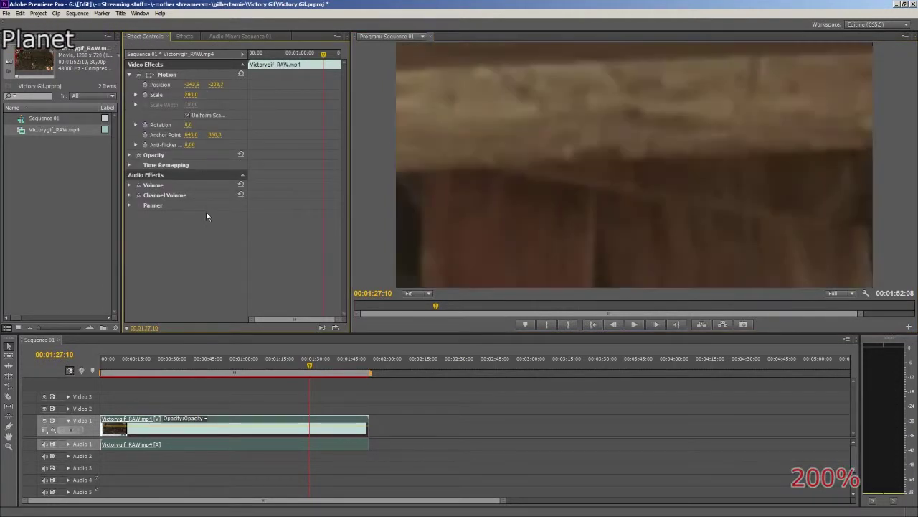
left_click_drag(579, 116, 233, 102)
left_click_drag(625, 280, 587, 142)
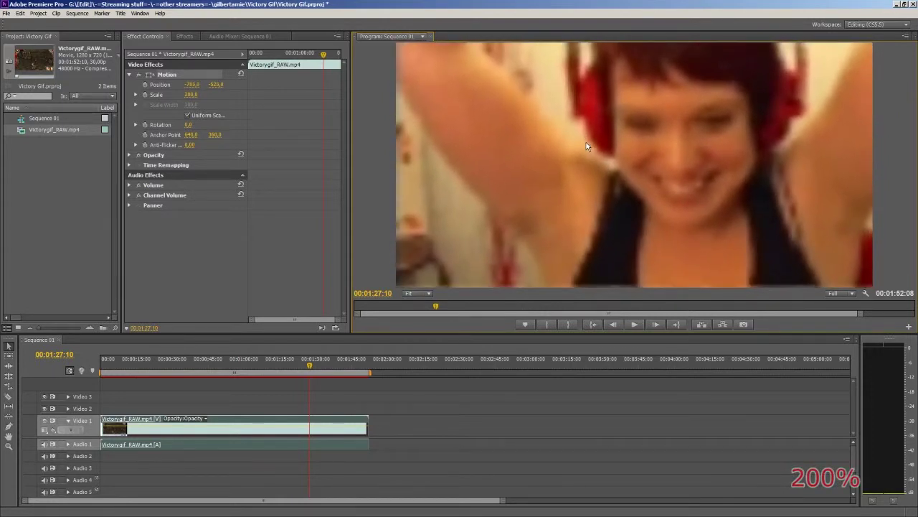
- Switch to Photoshop, crop the screenshot to the webcam selection, and check the cropped image's pixel dimensions
key("alt+Tab")
key("alt+Tab")
key("alt+Tab")
left_click(465, 164)
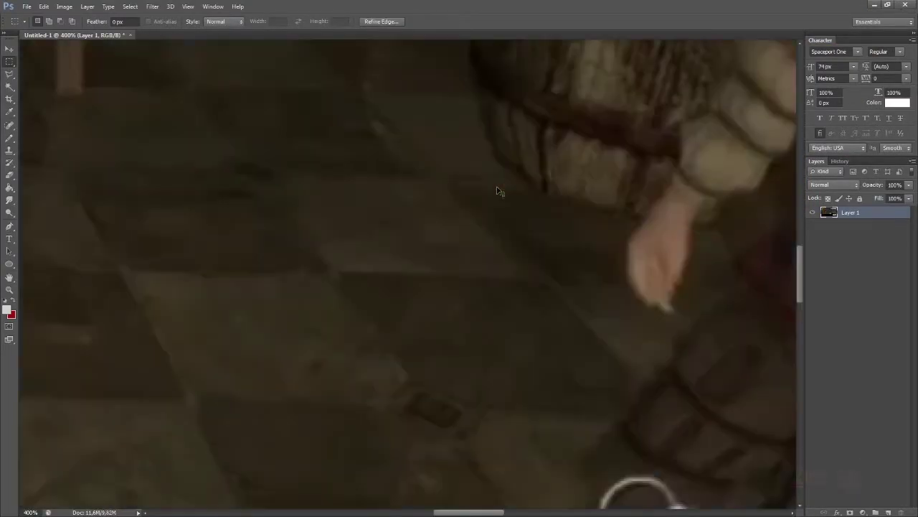
key("z")
left_click_drag(496, 190, 477, 195)
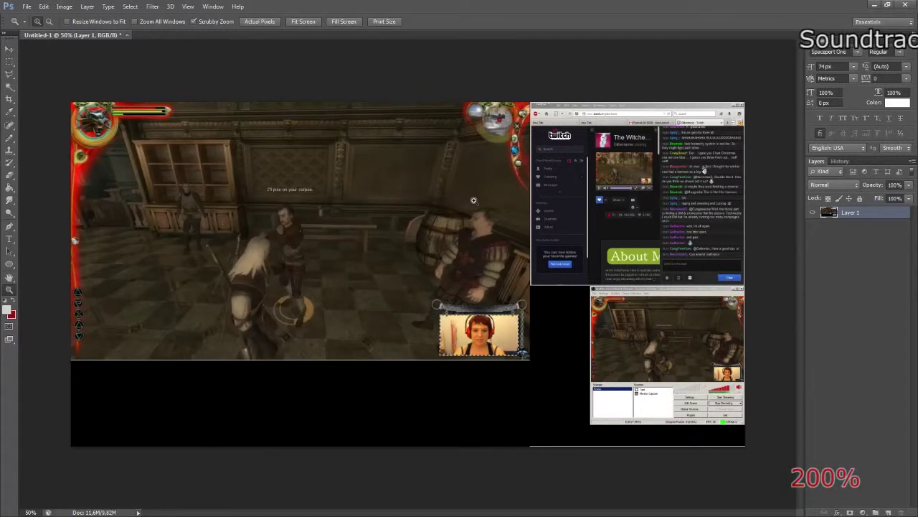
left_click_drag(474, 201, 508, 327)
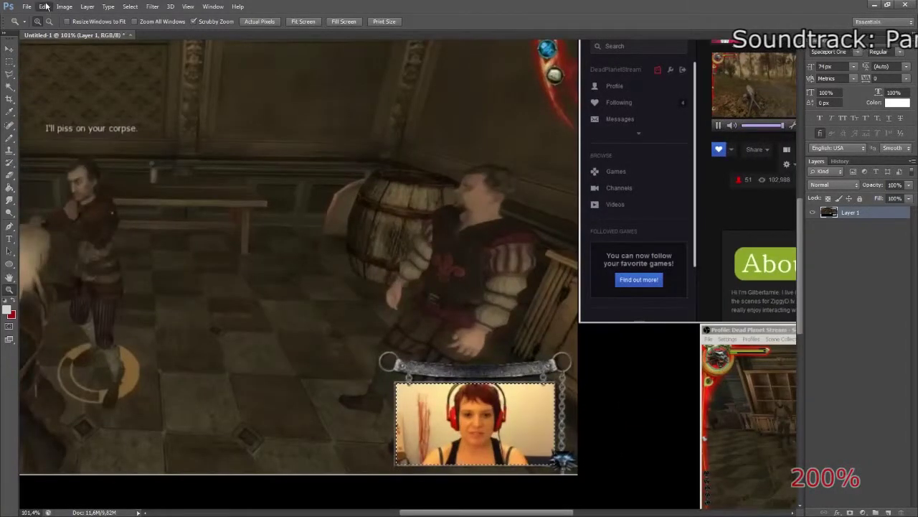
left_click(45, 6)
left_click(79, 96)
left_click(63, 6)
left_click(92, 73)
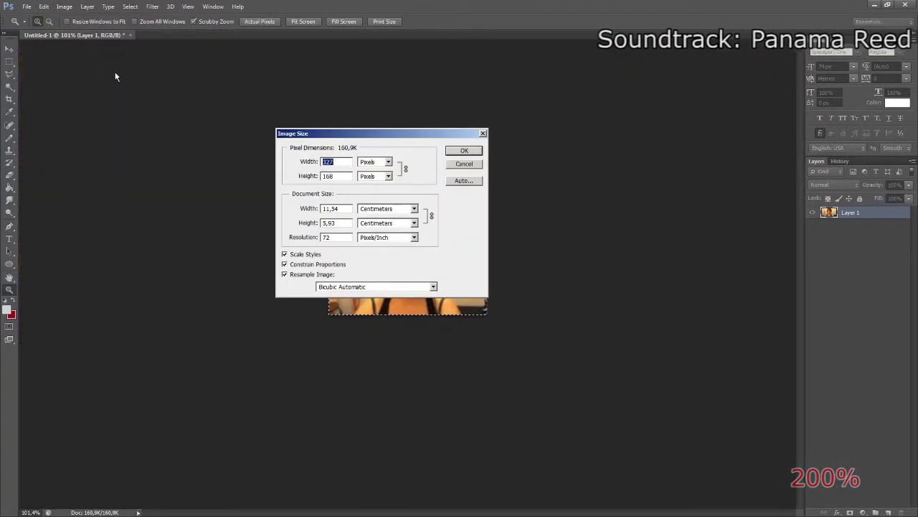
left_click(454, 164)
- Return to Premiere Pro, reduce the clip's scale, and reposition it so the webcam picture fills the frame
key("alt+Tab")
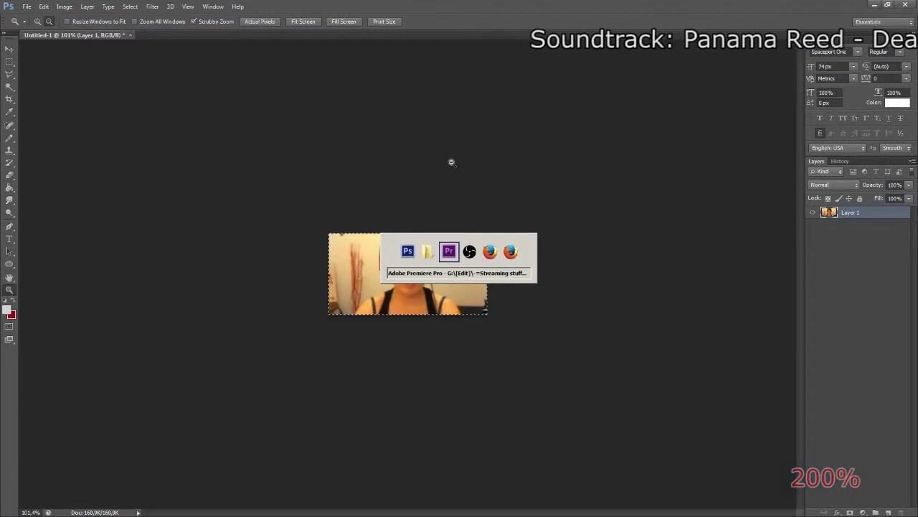
left_click_drag(605, 134, 560, 136)
left_click_drag(191, 95, 156, 95)
left_click_drag(595, 63, 700, 179)
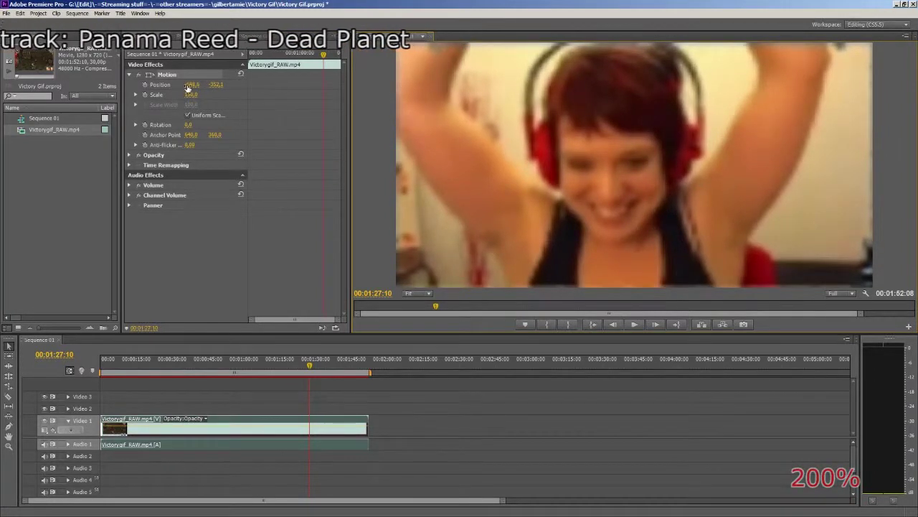
- Fine-tune the clip's position so the webcam picture fills the frame, and cut the clip at 00:01:16:24 before the victory moment
left_click_drag(193, 85, 214, 85)
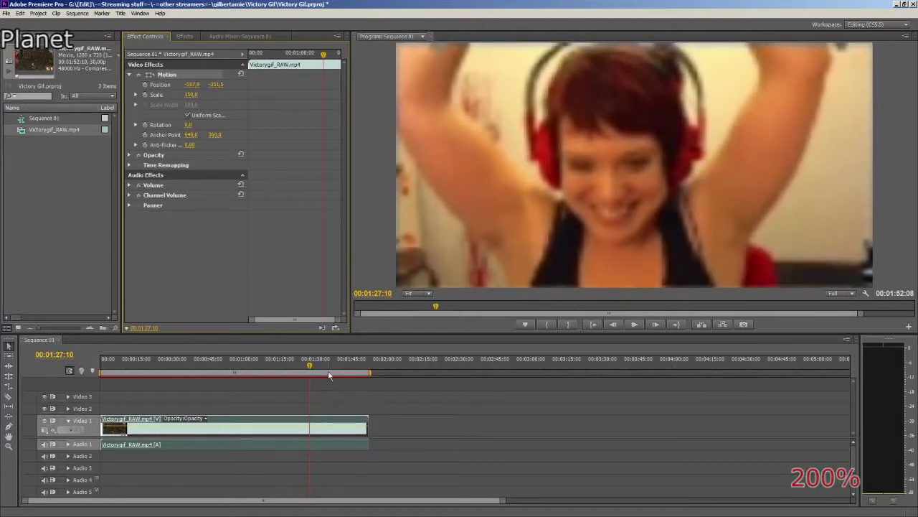
left_click(265, 407)
left_click_drag(309, 366, 260, 375)
key("space")
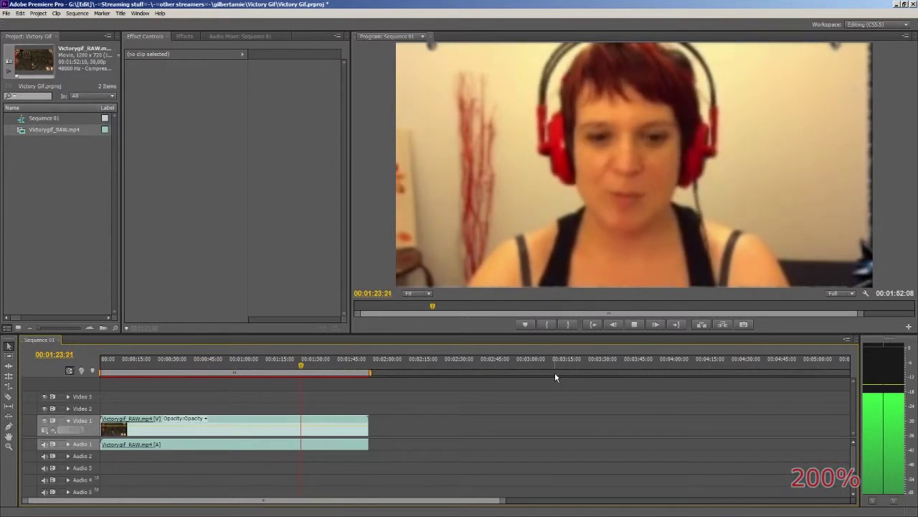
key("space")
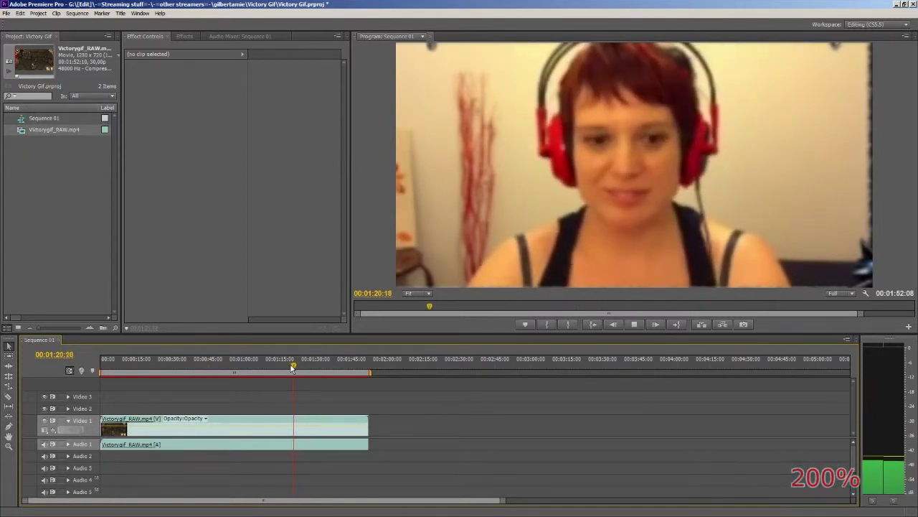
left_click(293, 367)
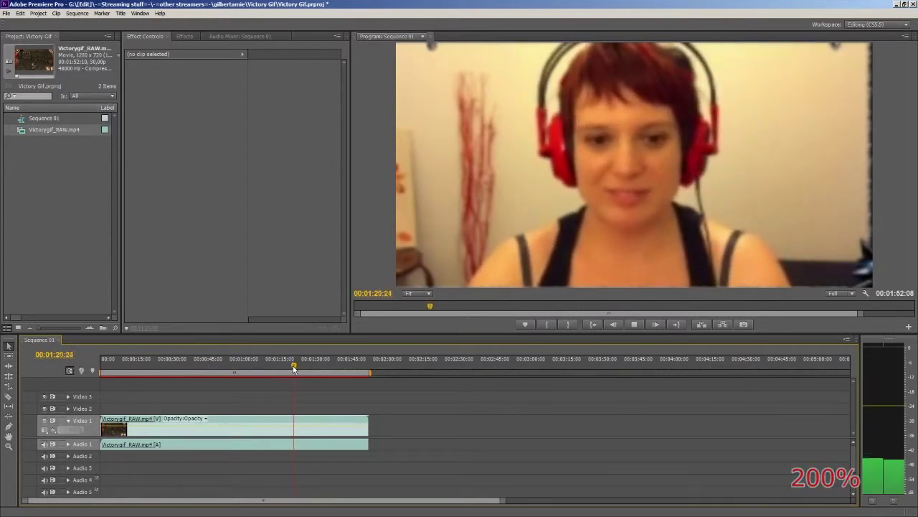
key("k")
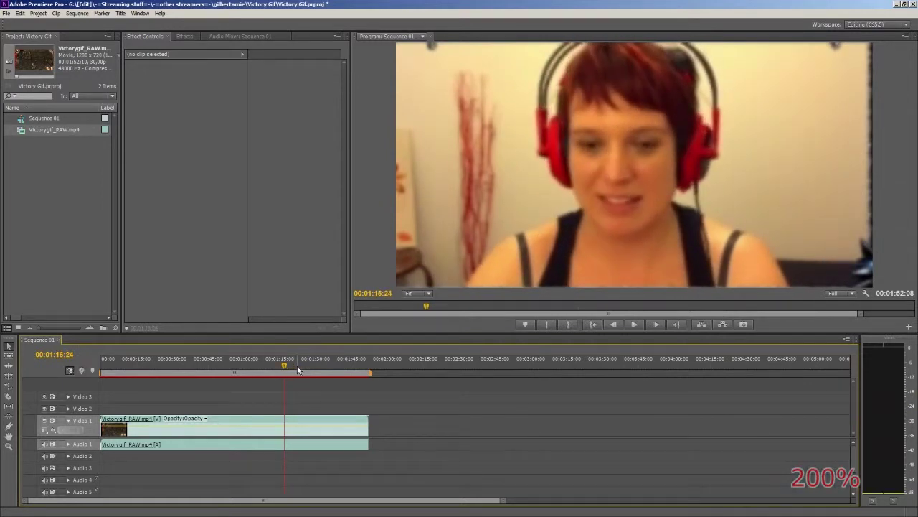
key("ctrl+k")
- Cut the footage at 00:01:44:23 after the victory moment and again at 00:01:15:22 before it
key("End")
key("j")
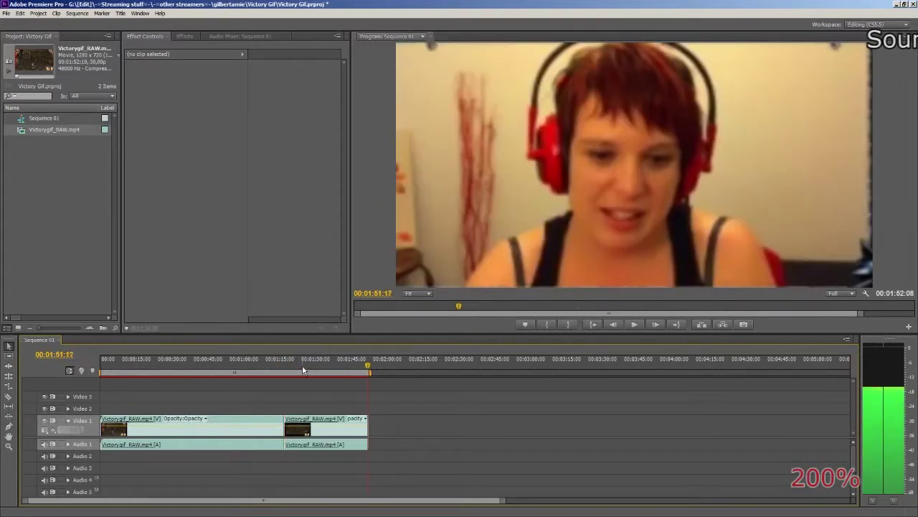
key("Left")
key("Left")
key("Left")
key("Left")
key("Left")
key("Left")
key("Left")
key("Left")
key("Left")
key("Left")
key("Left")
key("Left")
key("Left")
key("Left")
key("Left")
key("Left")
key("Left")
key("Left")
key("Left")
key("Left")
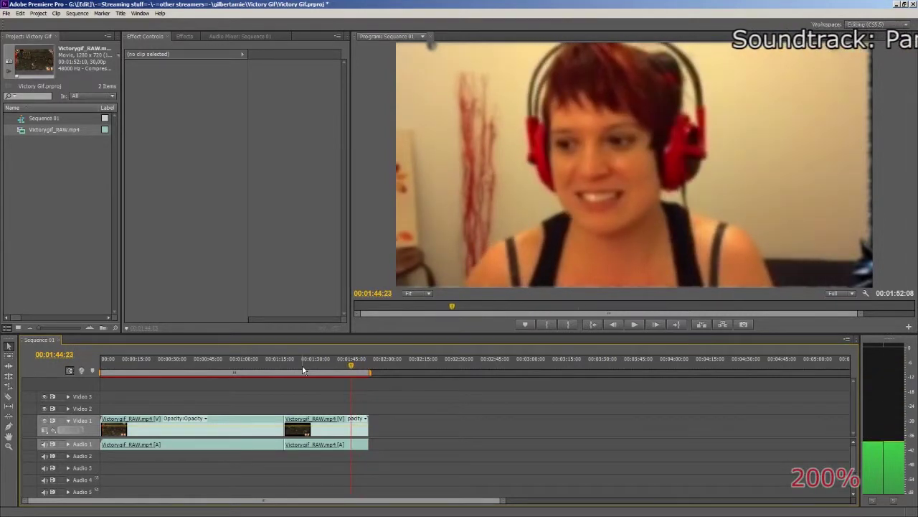
key("ctrl+k")
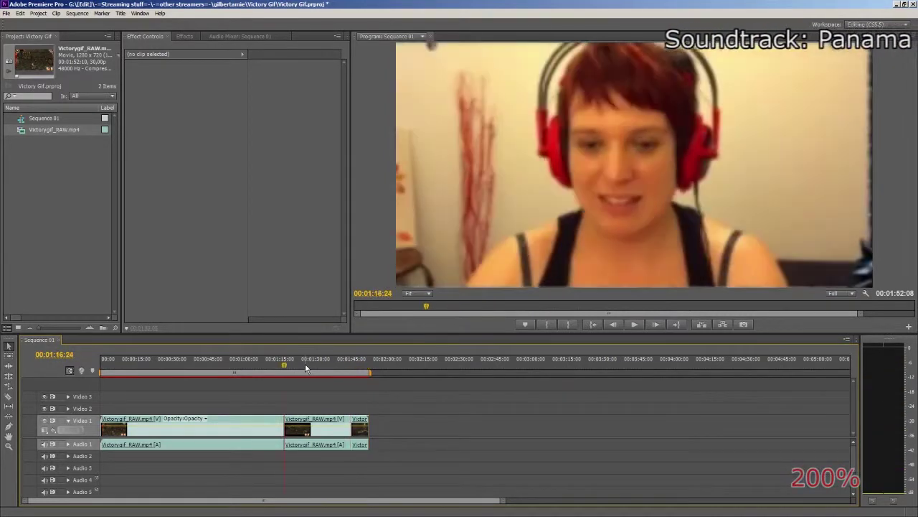
key("Up")
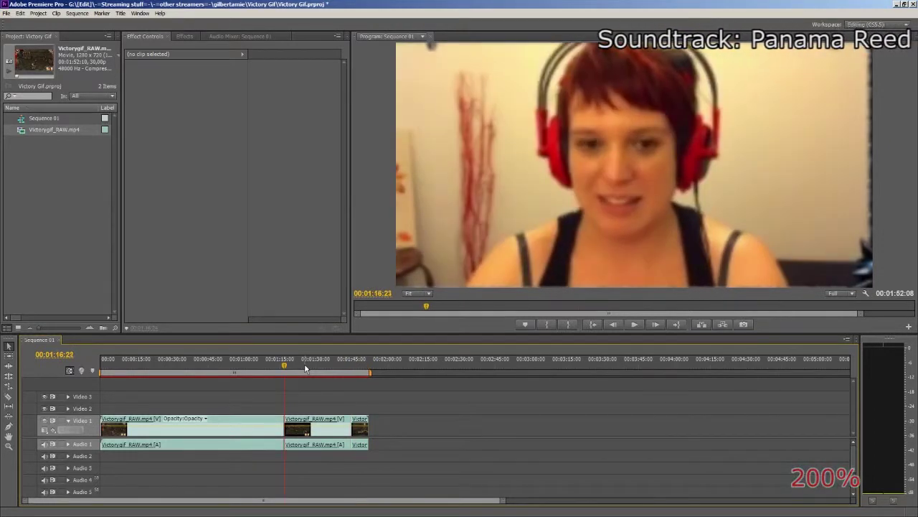
key("Left")
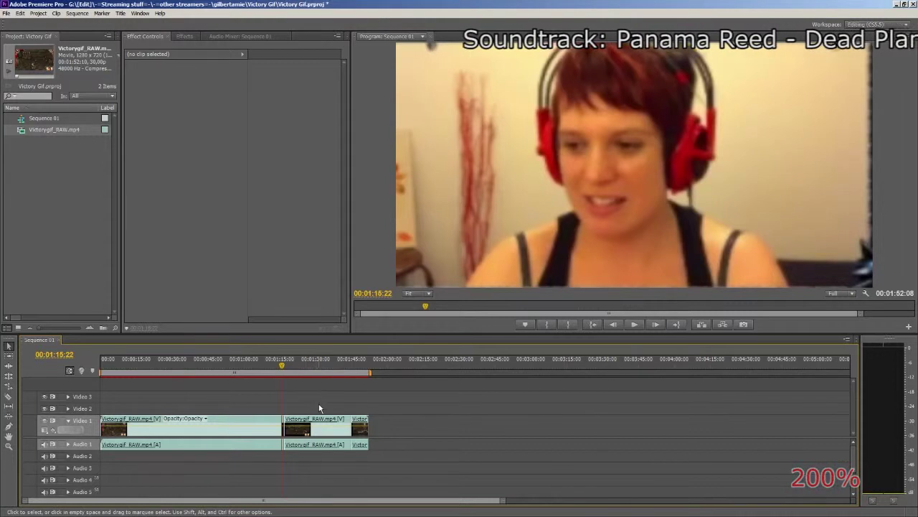
- Create a Black Video item and place it on Video 2, spanning 00:01:15:22 to the cut at 00:01:44:23
right_click(56, 191)
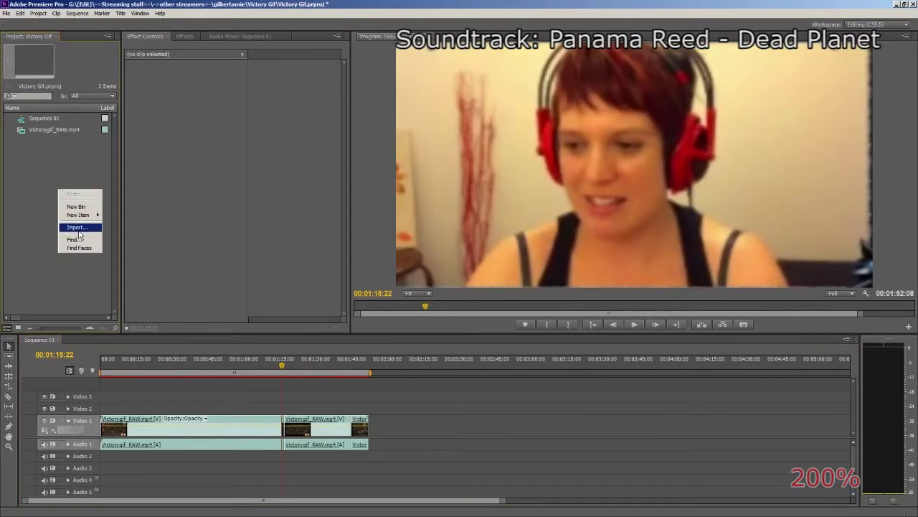
mouse_move(80, 214)
left_click(123, 255)
key("Return")
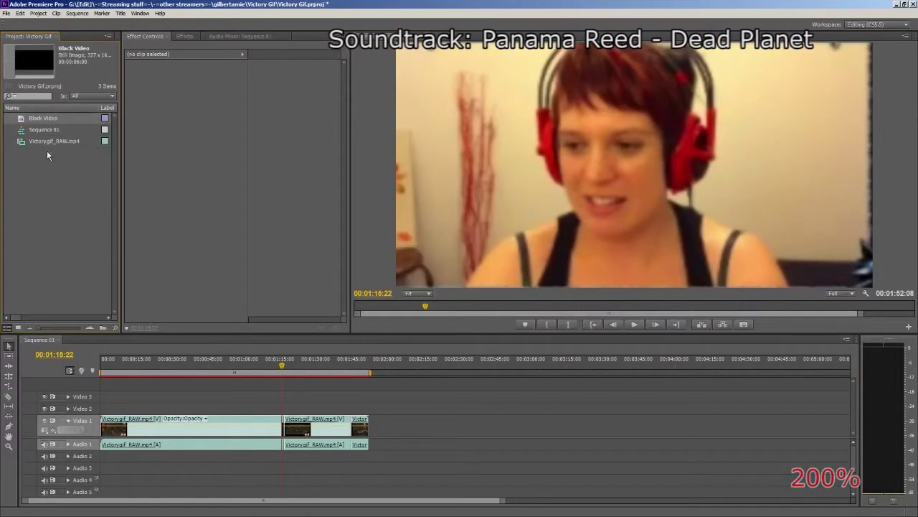
left_click_drag(212, 327, 349, 408)
- Hide the Video 2 track and compare the footage frames at the start and end of the Black Video clip
left_click(44, 409)
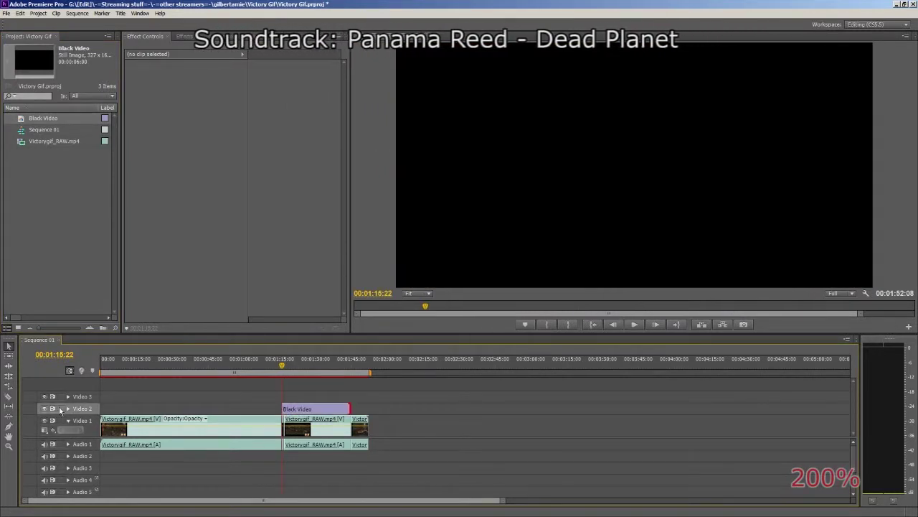
key("Down")
key("Up")
key("Down")
key("Up")
key("Down")
key("Up")
key("Down")
key("Up")
key("Down")
key("Right")
key("Right")
key("Up")
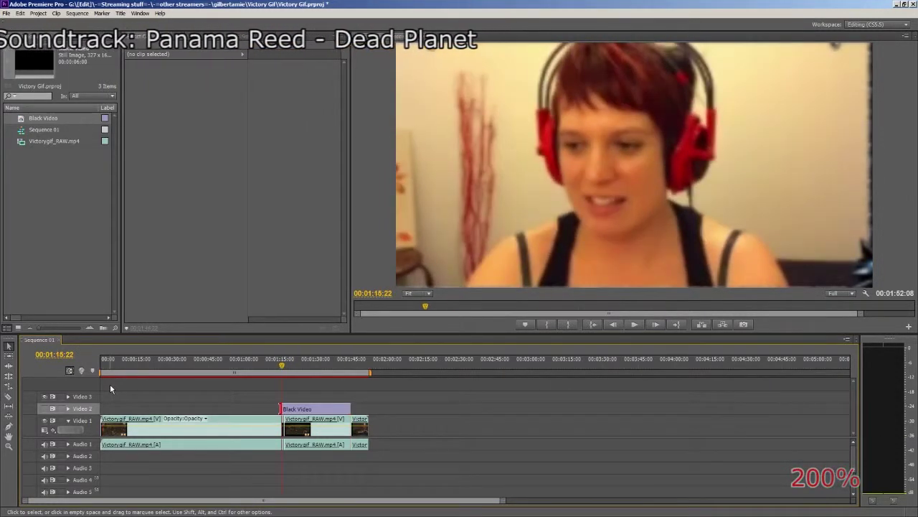
key("shift+Left")
key("shift+Left")
key("shift+Right")
key("shift+Right")
key("shift+Right")
key("Right")
key("Right")
key("Right")
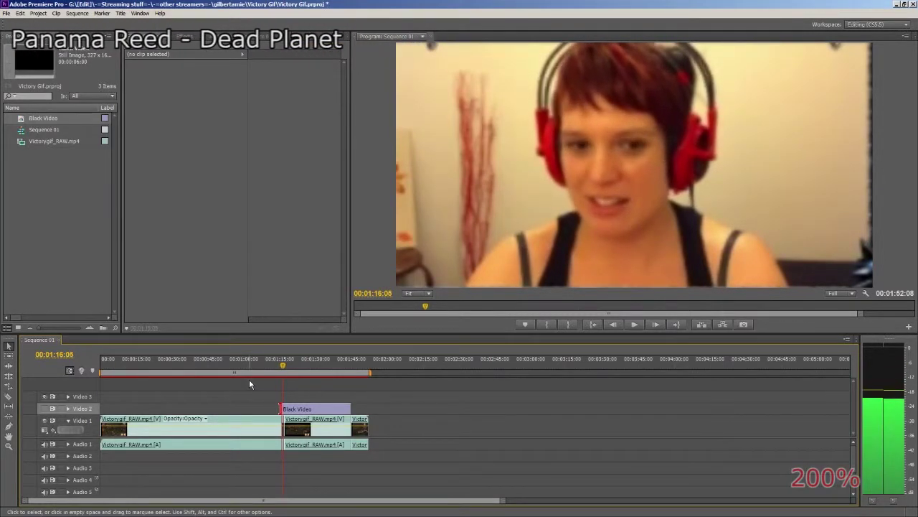
key("Down")
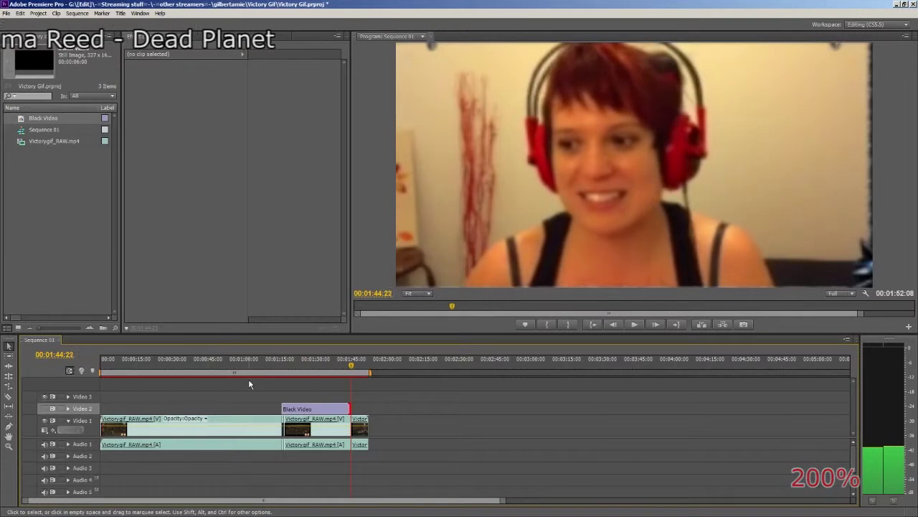
- Find a better matching end frame at 00:01:45:04 and extend the end of the Black Video clip to it
key("space")
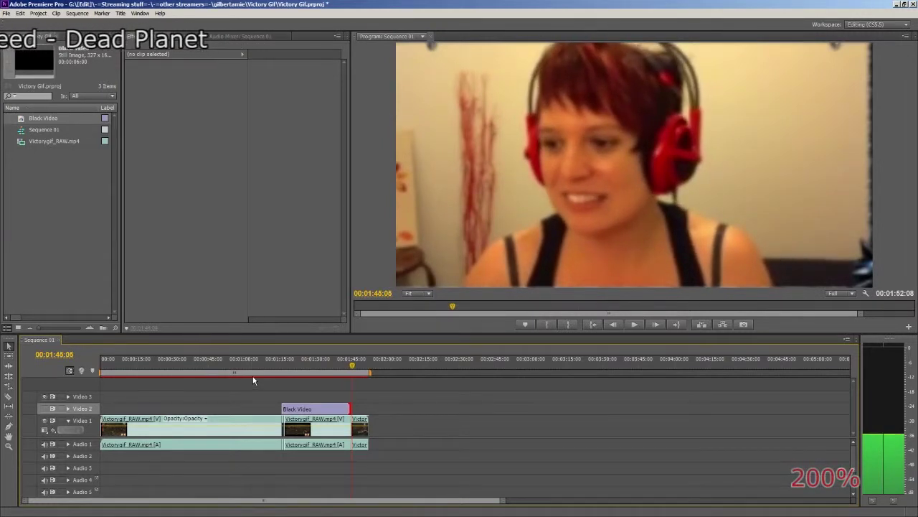
key("Left")
key("Left")
key("Left")
key("Left")
key("Left")
key("Left")
key("Right")
key("Right")
key("Right")
key("Right")
key("Right")
key("Right")
key("equal")
key("equal")
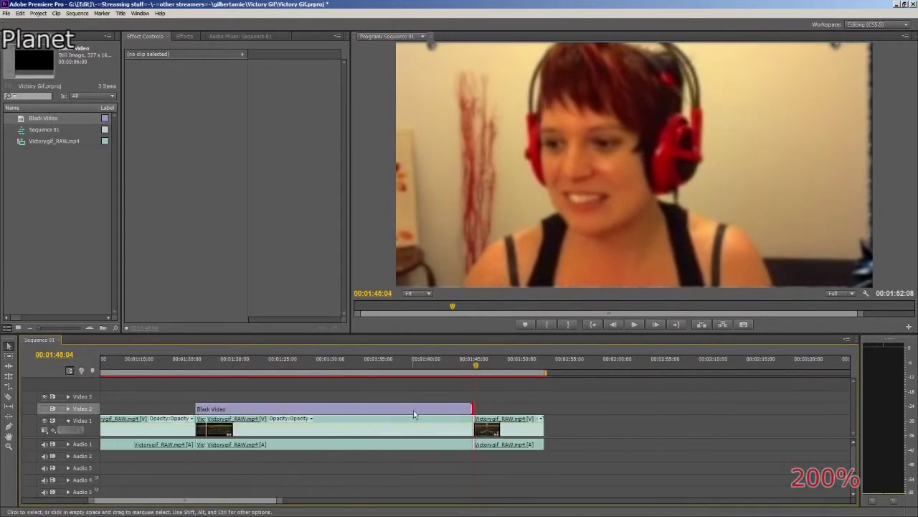
key("equal")
left_click_drag(469, 407, 477, 380)
- Check how the footage matches at both ends of the Black Video clip and save the project
key("Up")
key("Down")
key("Up")
key("Down")
key("Up")
key("Right")
key("Right")
key("Right")
key("Right")
key("Right")
key("Right")
key("Right")
key("Right")
key("Right")
key("Right")
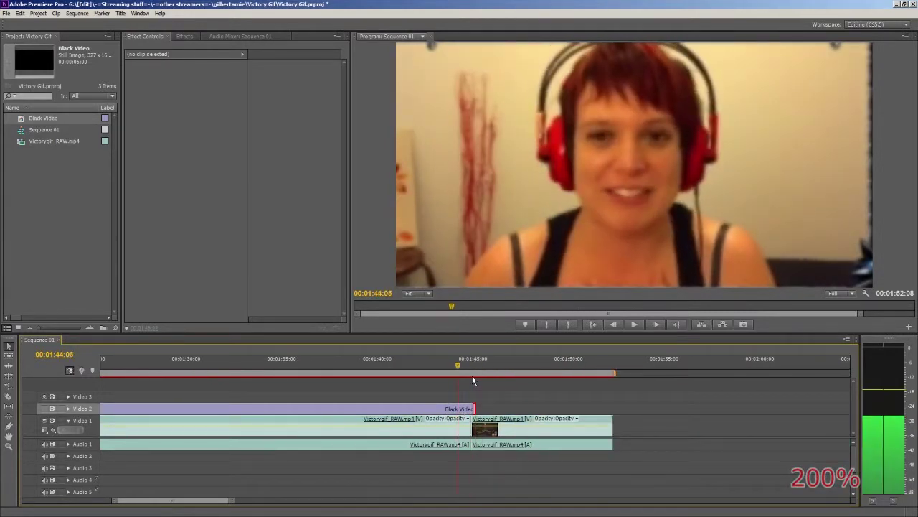
key("ctrl+s")
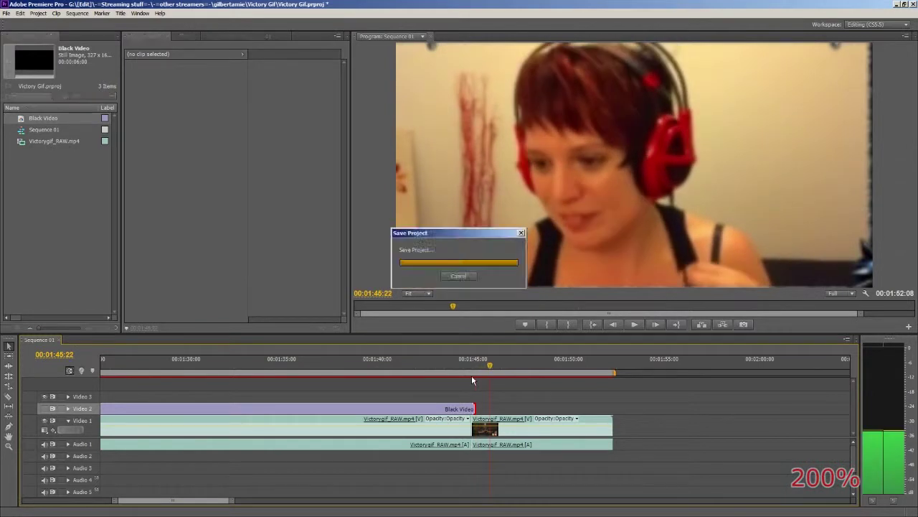
key("Up")
key("Up")
key("space")
key("space")
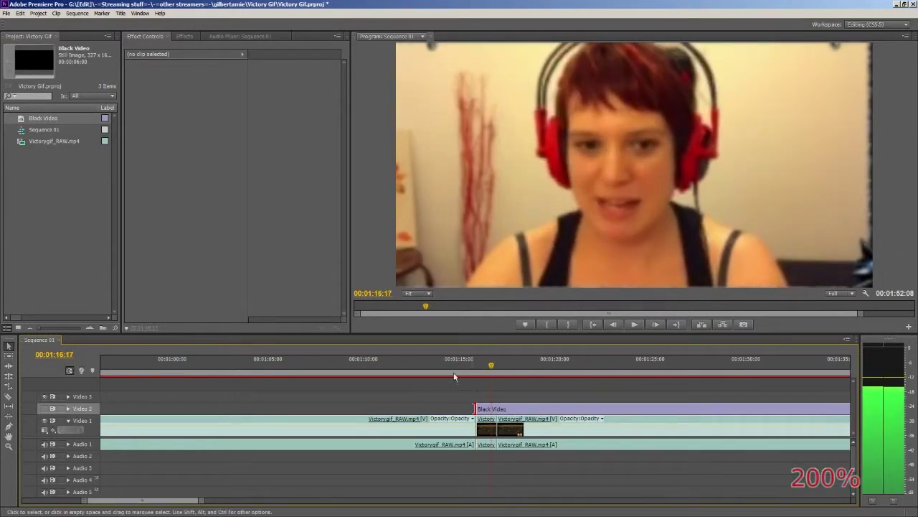
- Try to replace the cut pieces on Video 1 with a fresh copy of Victorygif_RAW.mp4
key("minus")
key("minus")
key("minus")
left_click_drag(486, 415, 158, 446)
key("Delete")
left_click_drag(54, 141, 237, 419)
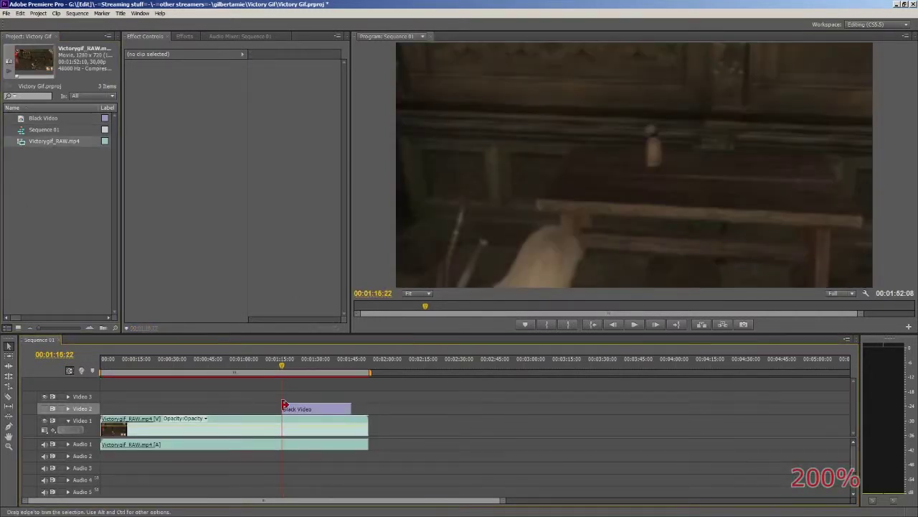
key("ctrl+z")
key("ctrl+z")
- Add a fresh copy of Victorygif_RAW.mp4 on Video 1 after the cut pieces and paste the first piece's Motion settings onto it
left_click_drag(22, 141, 423, 423)
left_click(173, 75)
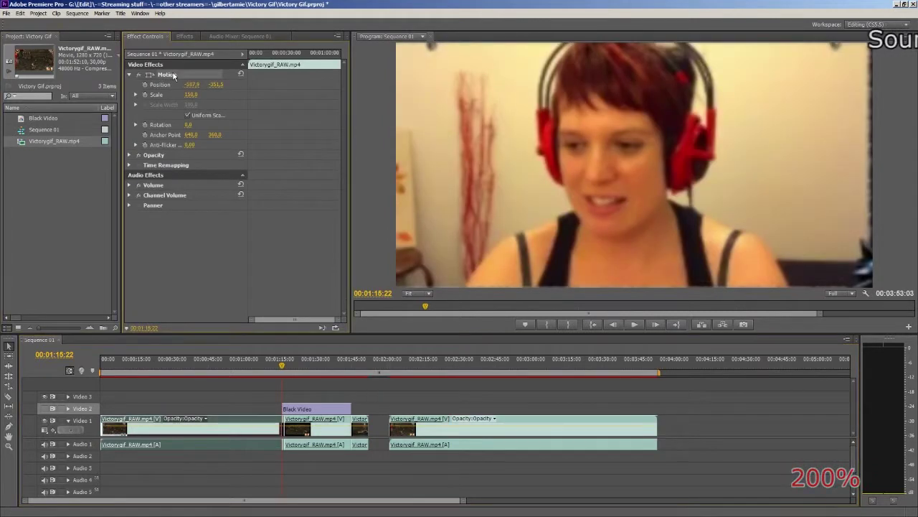
left_click(559, 424)
key("ctrl+v")
- Delete the cut pieces on Video 1 and move the fresh full-length copy to the start of the sequence
left_click_drag(380, 430, 172, 465)
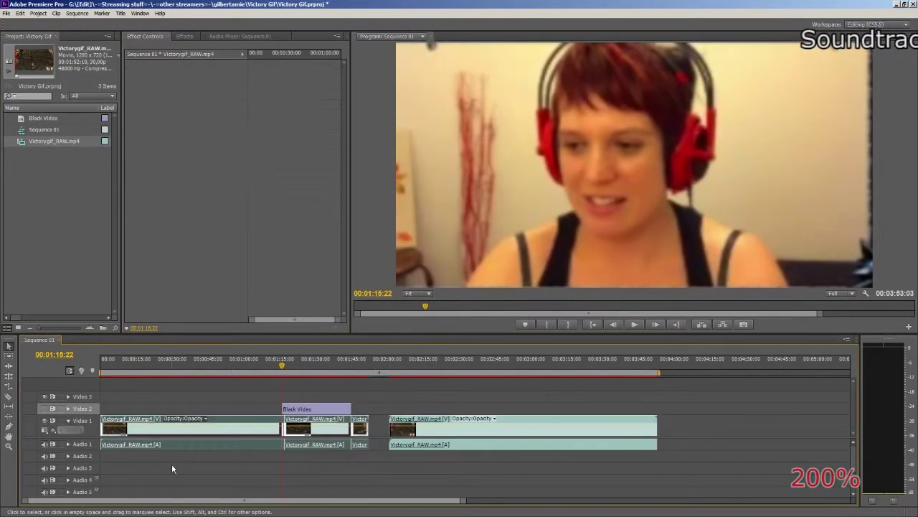
key("Delete")
left_click_drag(529, 437, 223, 407)
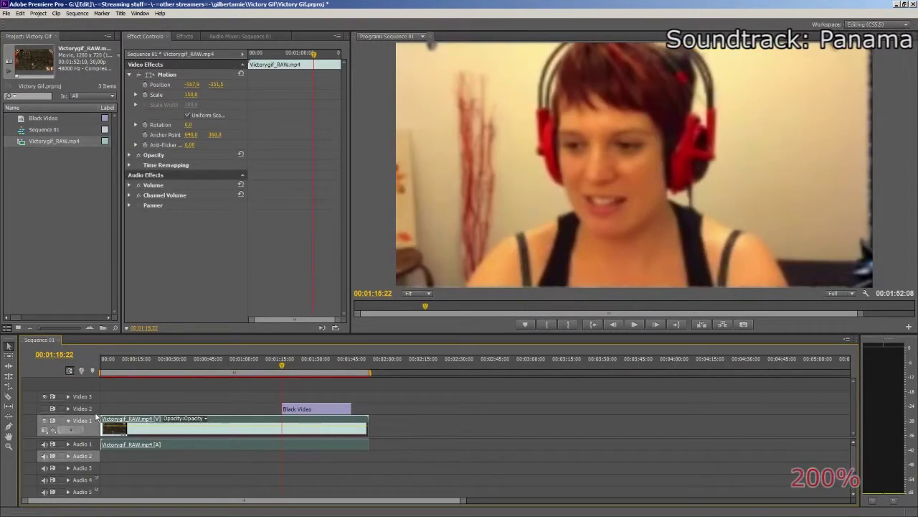
- Cut the full-length clip at both ends of the Black Video clip, 00:01:15:22 and 00:01:45:04
key("ctrl+k")
key("End")
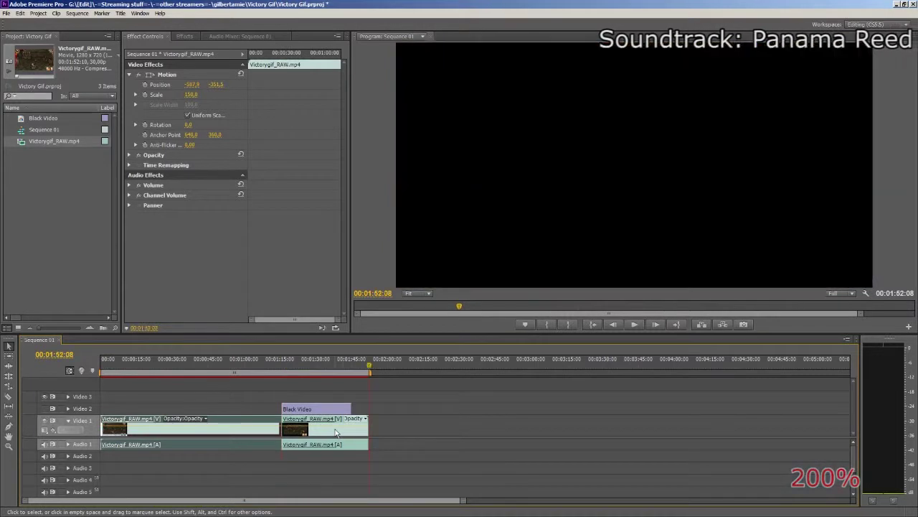
key("Up")
- Move the middle piece into the empty area past the last clip and paste a copy directly after it
left_click_drag(336, 435, 489, 437)
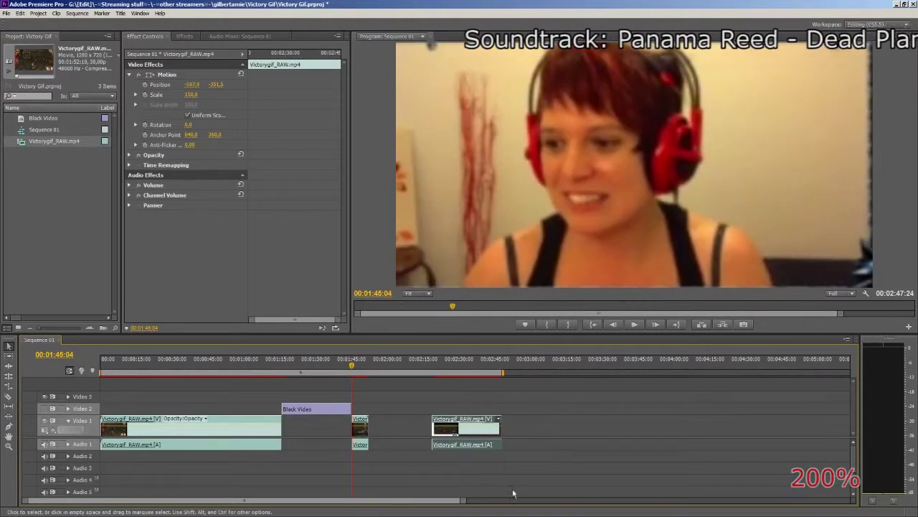
key("End")
key("ctrl+v")
- Play back and forth across the seam between the two copies and through the first copy to judge the loop
key("Up")
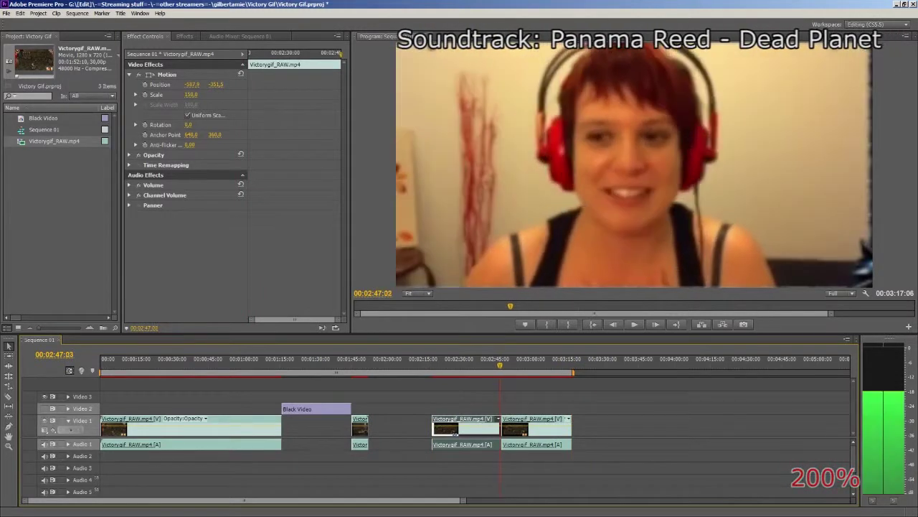
key("space")
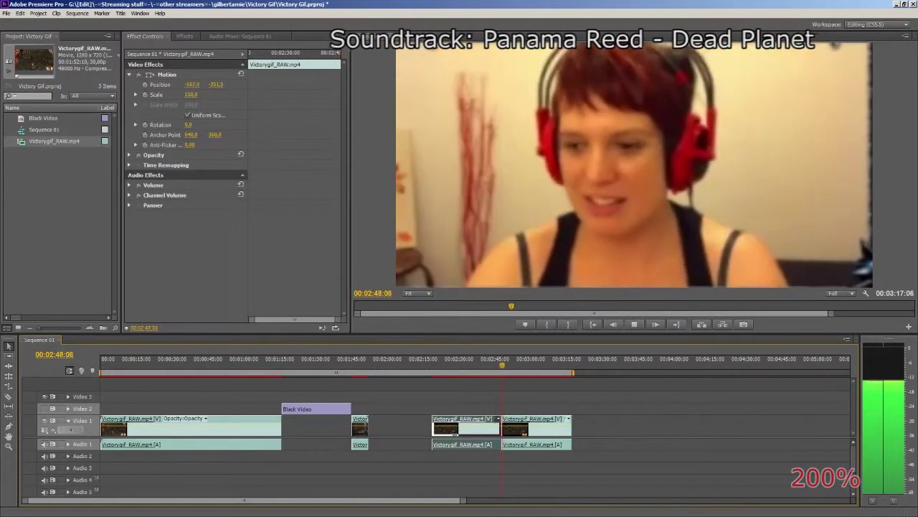
key("Up")
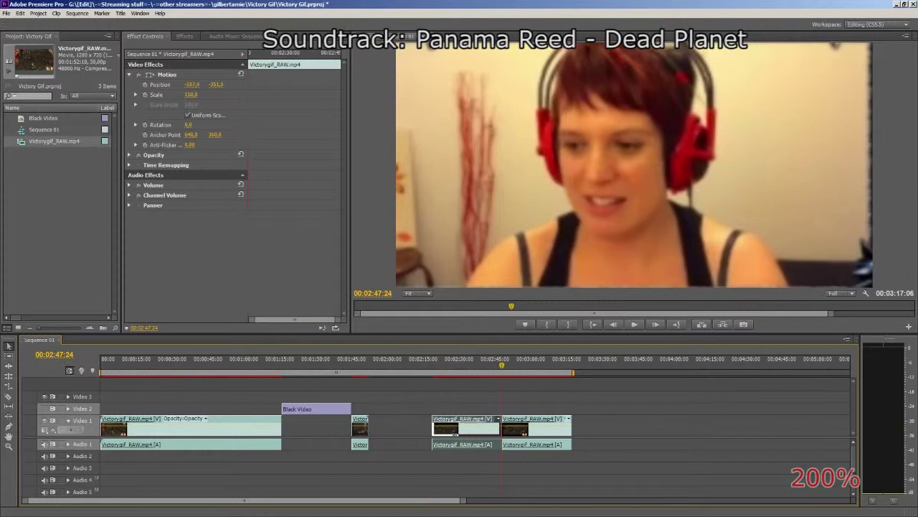
key("j")
key("l")
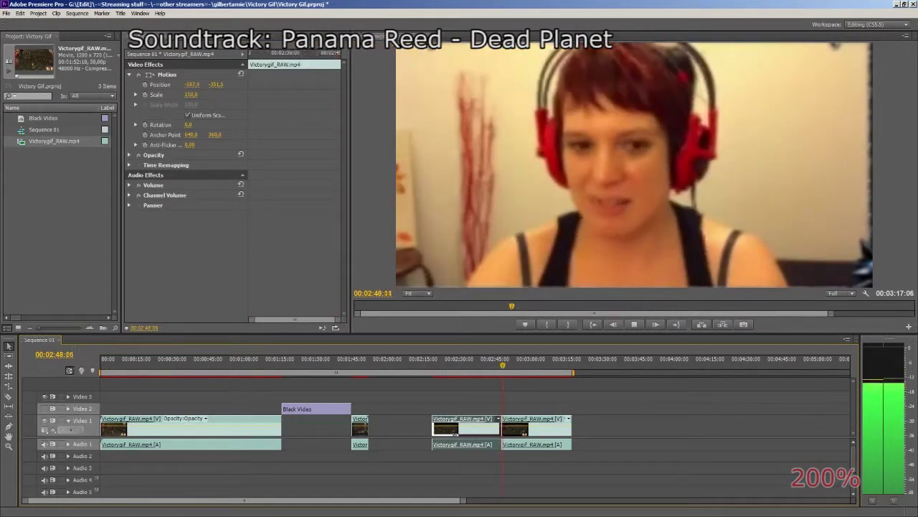
key("j")
key("k")
key("j")
key("k")
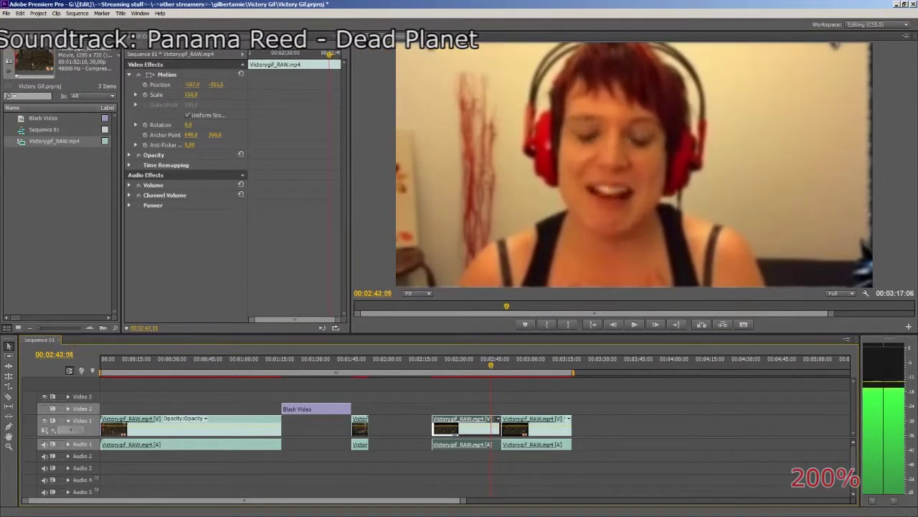
key("j")
key("j")
key("l")
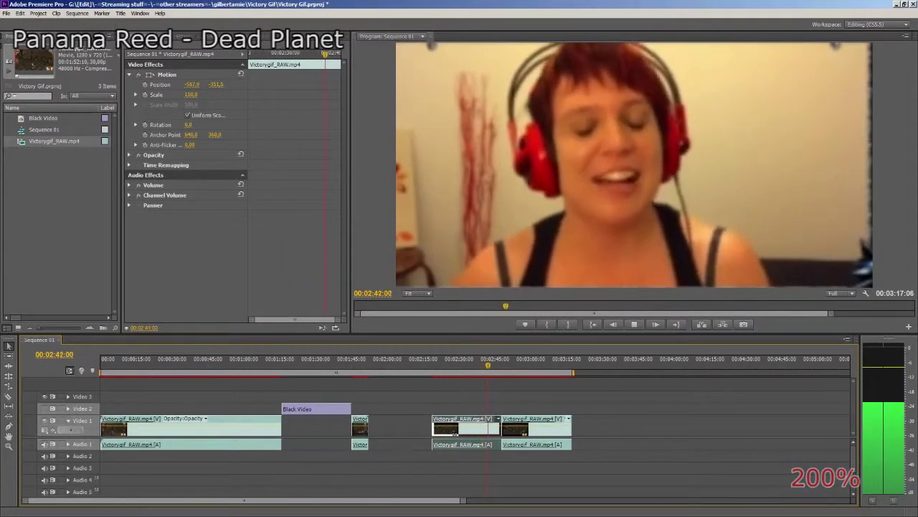
key("k")
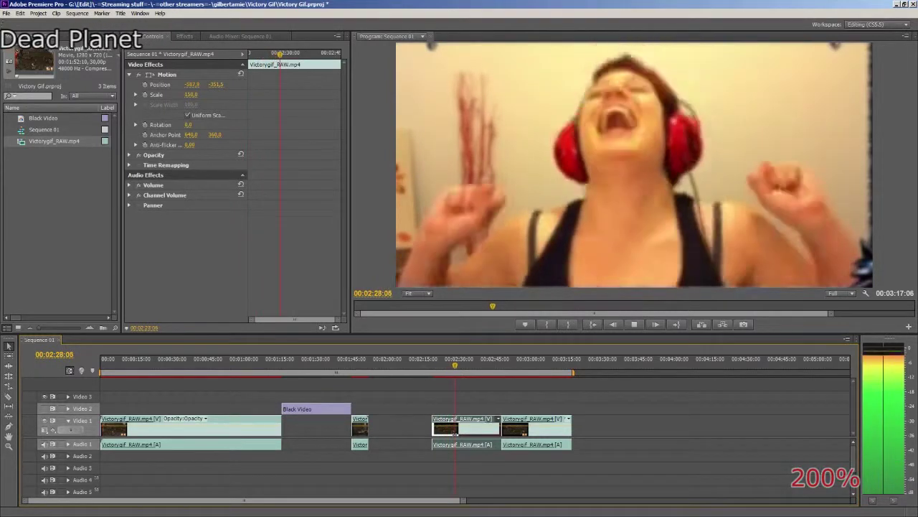
key("Up")
key("space")
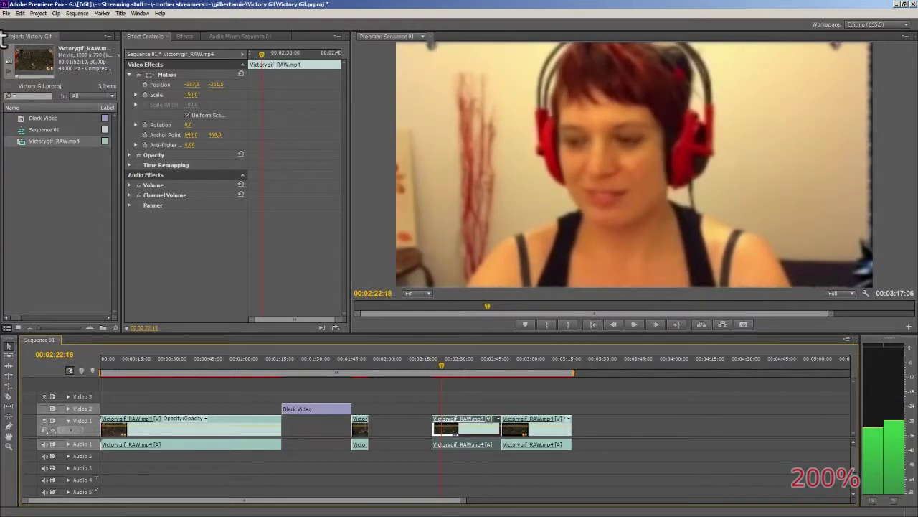
- Cut the first copy at 00:02:22:10, then delete its leading piece and the leftover clips before it on Video 1
key("ctrl+k")
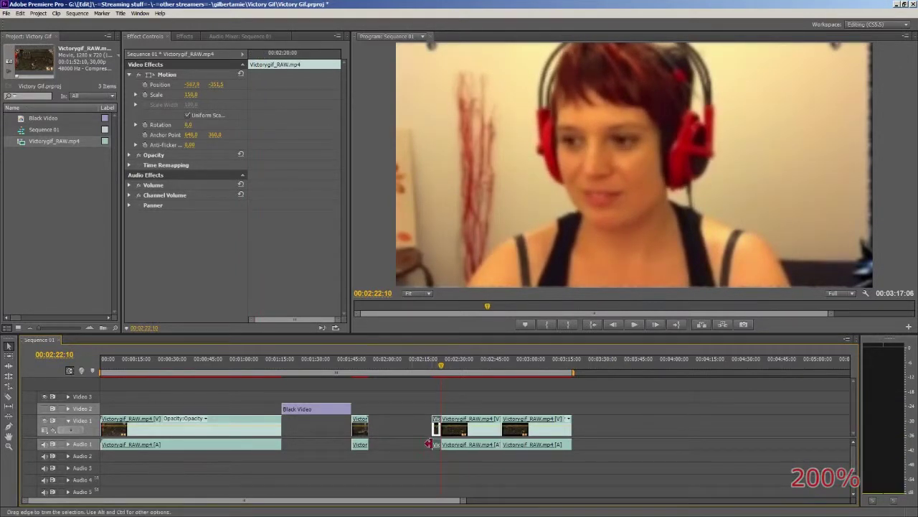
left_click_drag(434, 451, 434, 452)
key("Delete")
left_click_drag(386, 428, 274, 468)
key("Delete")
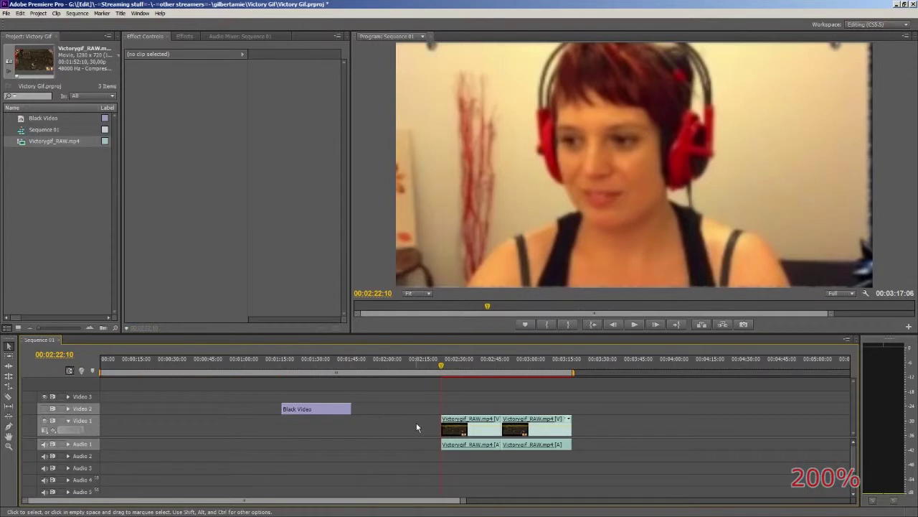
- Delete the second copy and play the remaining clip through towards its end
key("space")
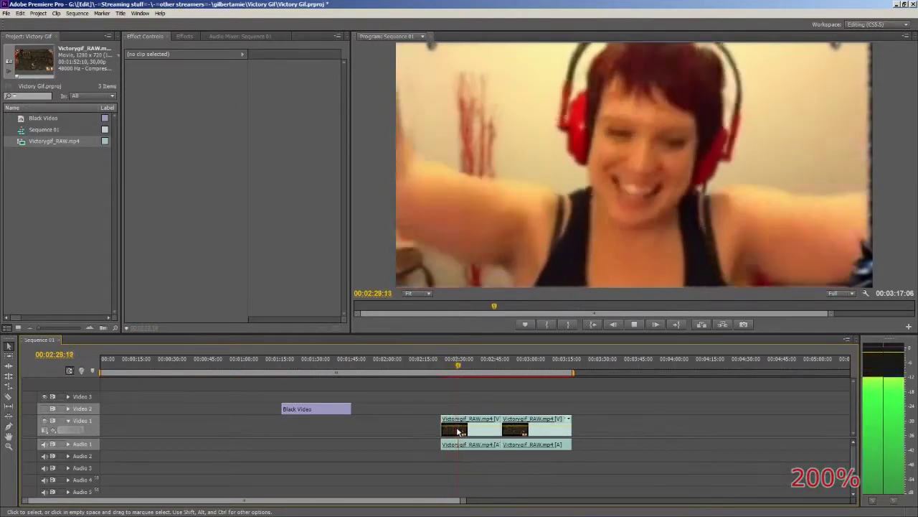
left_click(543, 430)
key("Delete")
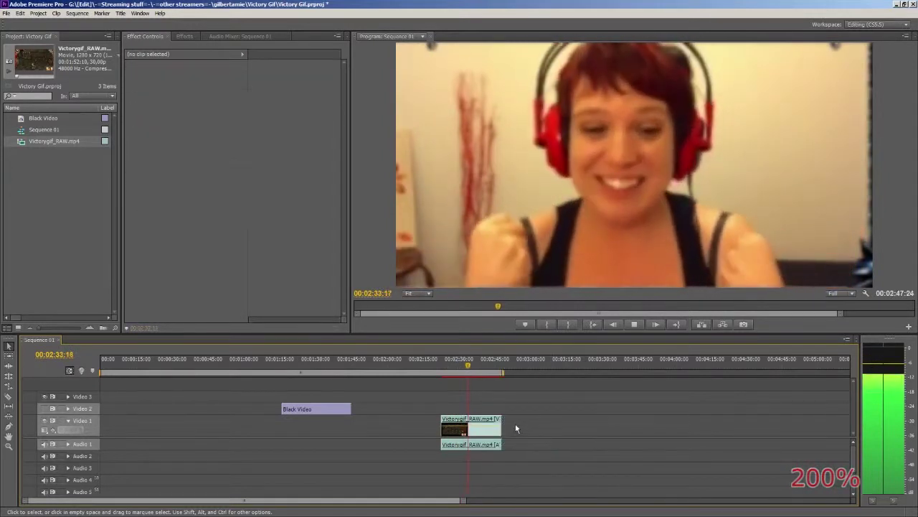
left_click(329, 412)
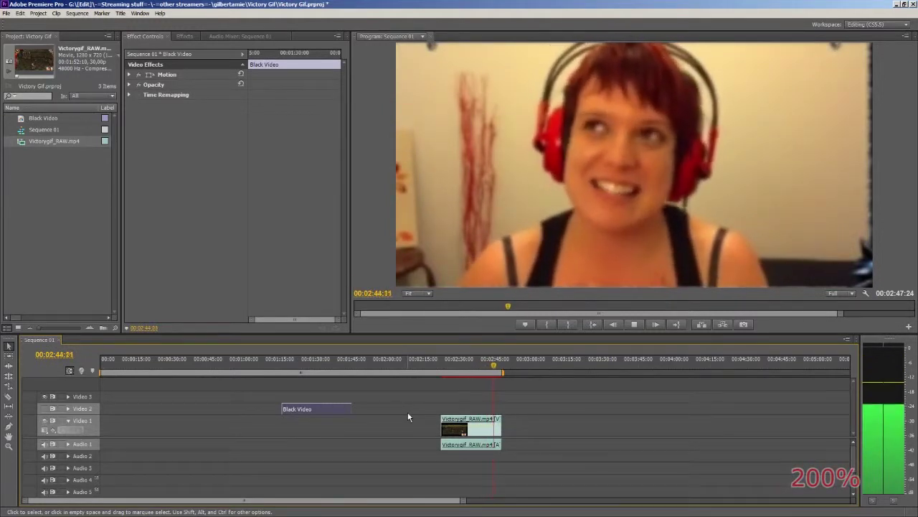
- Try cutting the remaining clip near its end at 00:02:44:12
key("space")
key("Left")
key("Left")
key("Left")
key("Left")
key("Left")
key("Left")
key("Left")
key("Left")
key("Left")
key("Left")
key("Left")
key("Left")
key("Left")
key("Left")
key("Left")
key("Left")
key("Left")
key("Left")
key("Left")
key("Left")
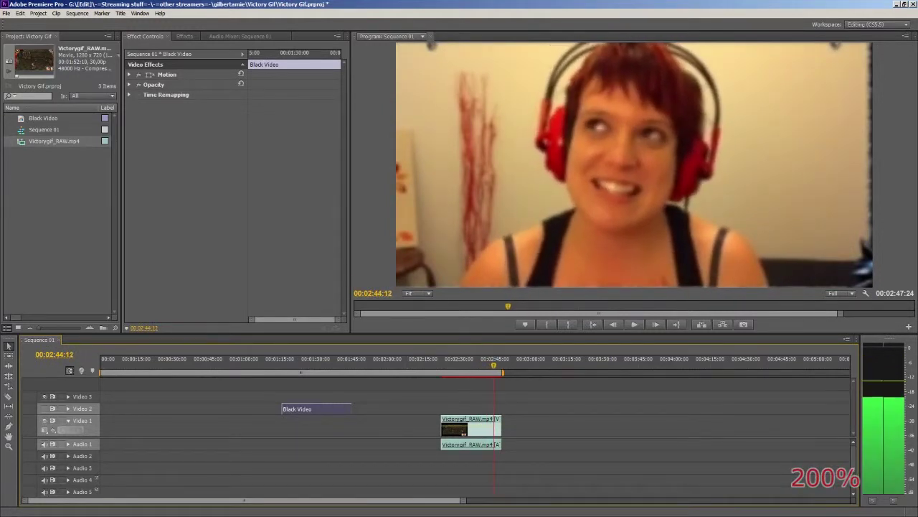
key("ctrl+k")
- Paste a copy of the uncut clip directly after it and play across the join
key("Up")
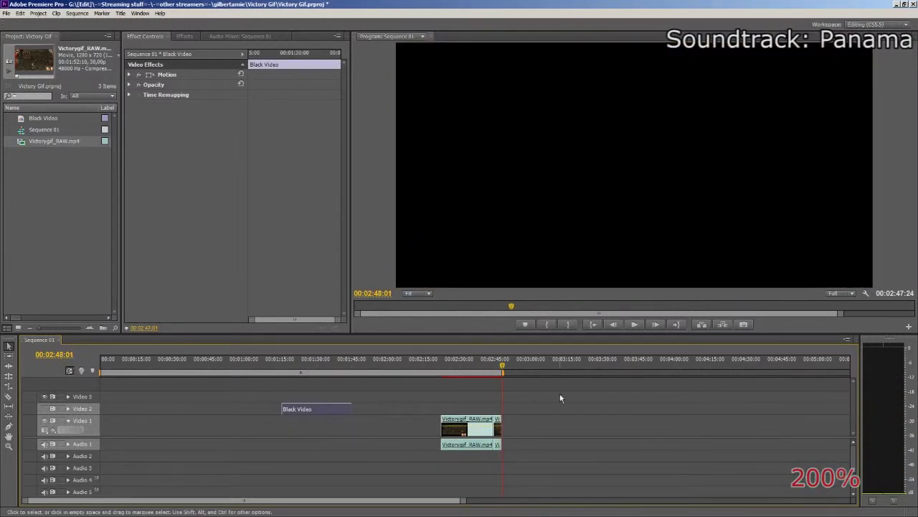
left_click(490, 431)
key("ctrl+v")
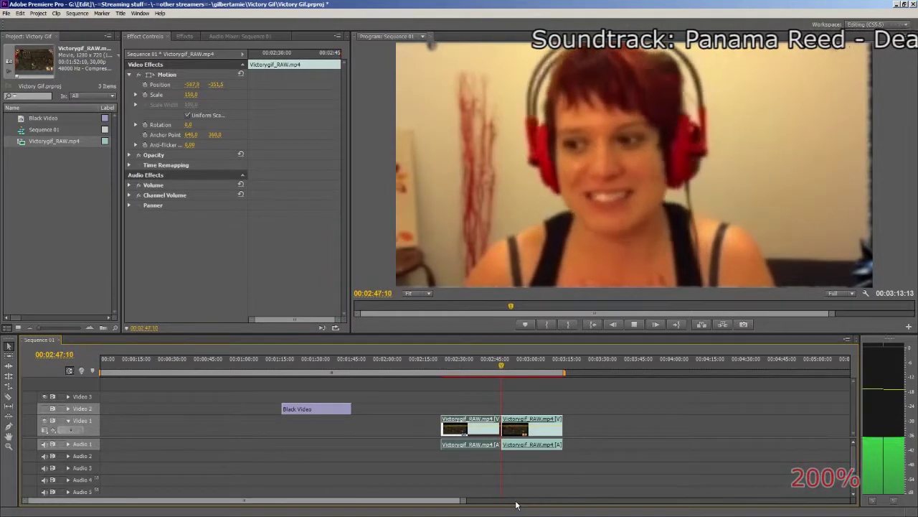
key("space")
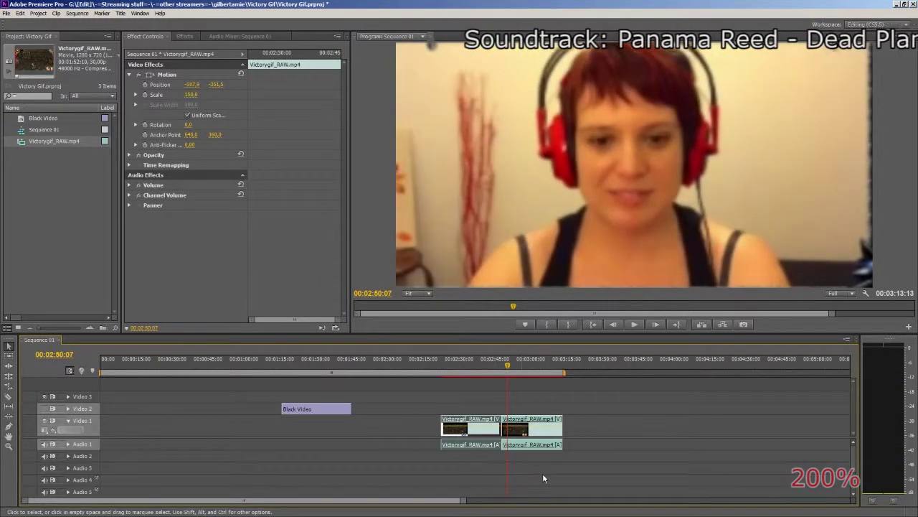
- Move both copies to the start of the sequence and delete the Black Video clip from Video 2
left_click_drag(513, 461, 86, 441)
left_click(340, 410)
key("Delete")
- Step back from the seam between the two copies and play across it repeatedly to check the loop
key("End")
key("Page_Up")
key("Left")
key("Left")
key("Left")
key("Left")
key("Left")
key("Left")
key("Left")
key("Left")
key("Left")
key("Left")
key("Left")
key("Left")
key("Left")
key("Left")
key("Left")
key("Left")
key("Left")
key("Left")
key("Left")
key("Left")
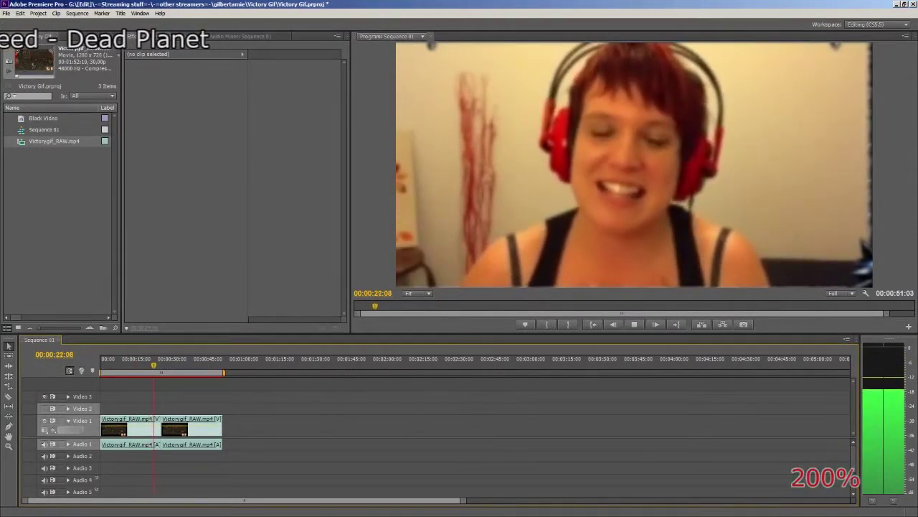
key("space")
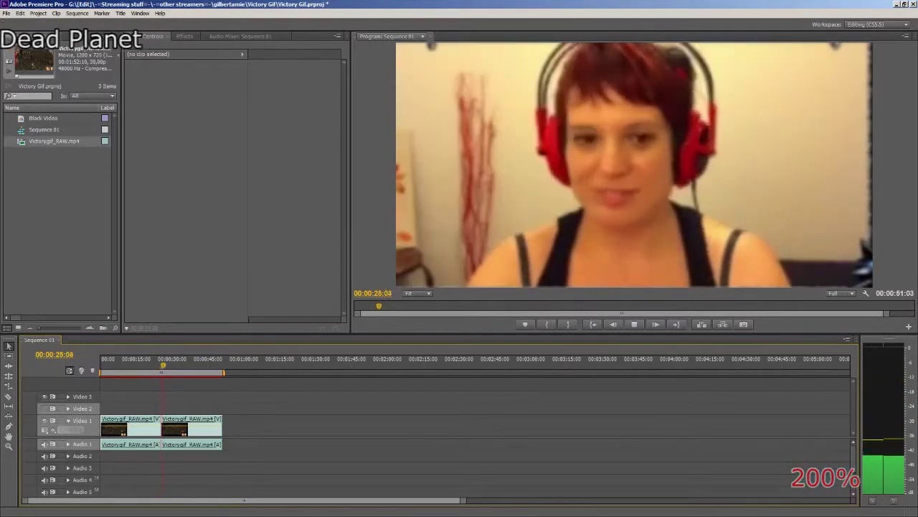
left_click(151, 361)
key("space")
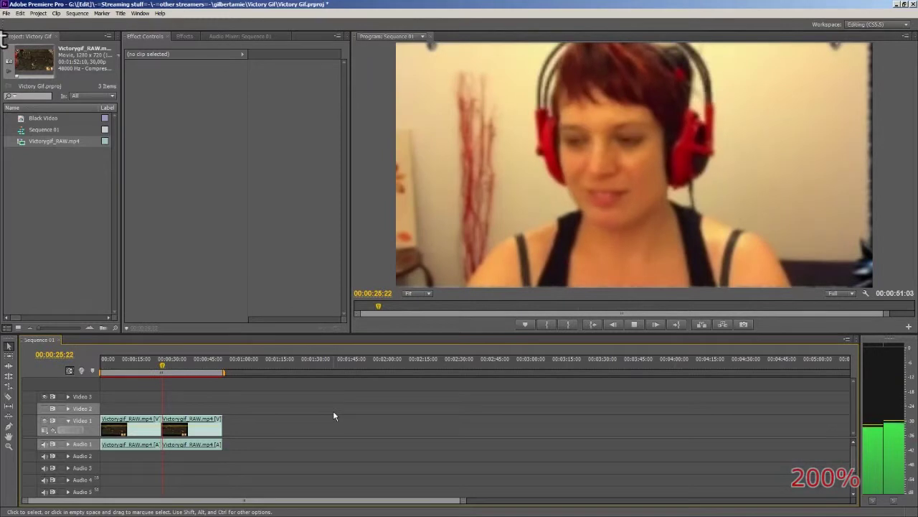
- Delete the second copy and, at the sequence start, nudge the remaining clip's picture slightly to the right in the frame
left_click(194, 426)
key("Delete")
key("Home")
left_click(138, 432)
left_click_drag(213, 85, 129, 83)
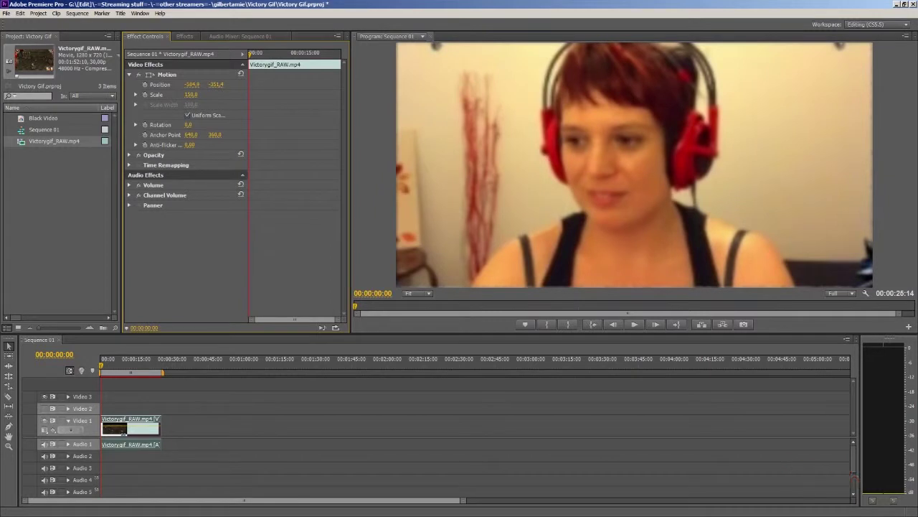
- Create a new title named Did with the default video settings
right_click(43, 194)
mouse_move(71, 220)
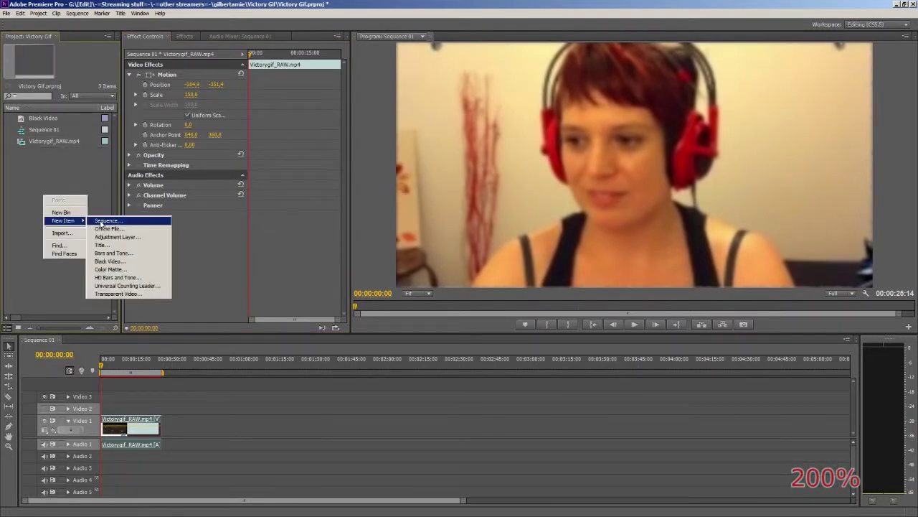
left_click(119, 247)
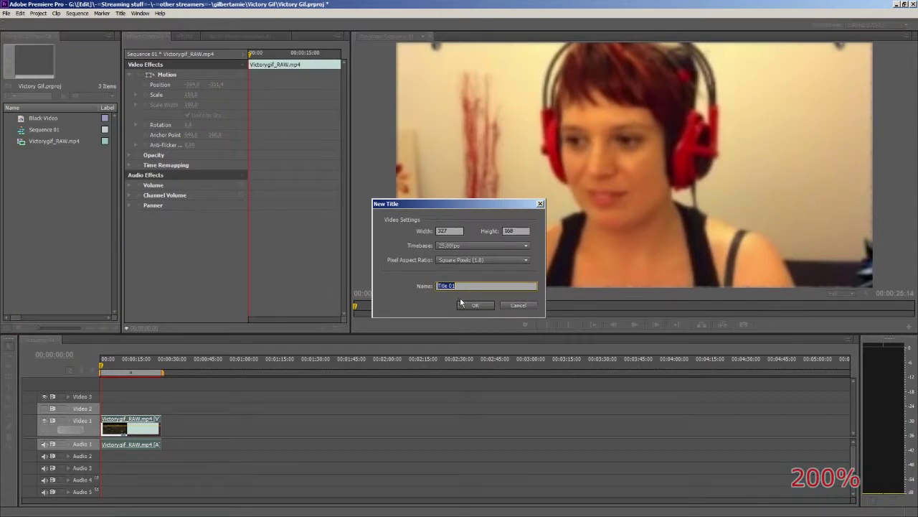
type("Did")
left_click(485, 307)
- Enlarge the title editor window to fill the screen and close the Title Styles panel
left_click_drag(302, 49, 459, 1)
left_click_drag(451, 394, 430, 510)
left_click_drag(328, 514, 330, 514)
left_click_drag(184, 349, 2, 349)
left_click_drag(608, 316, 915, 313)
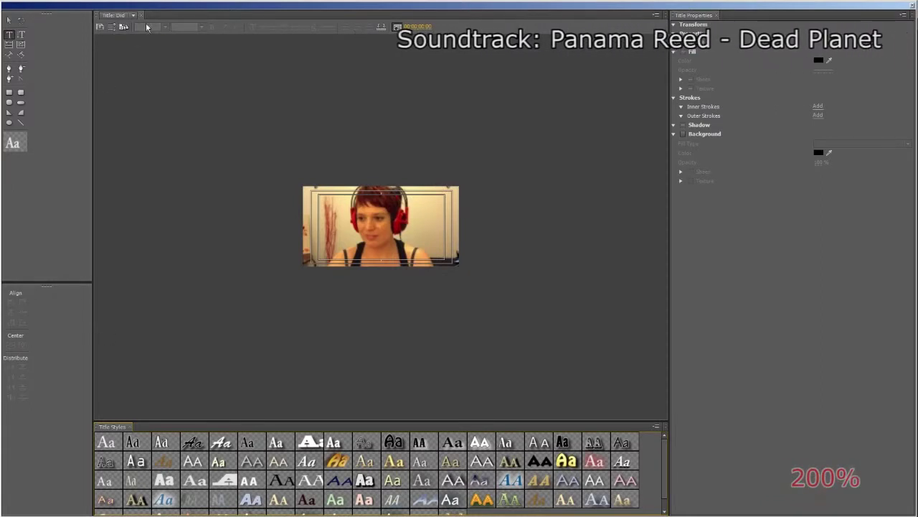
left_click(130, 426)
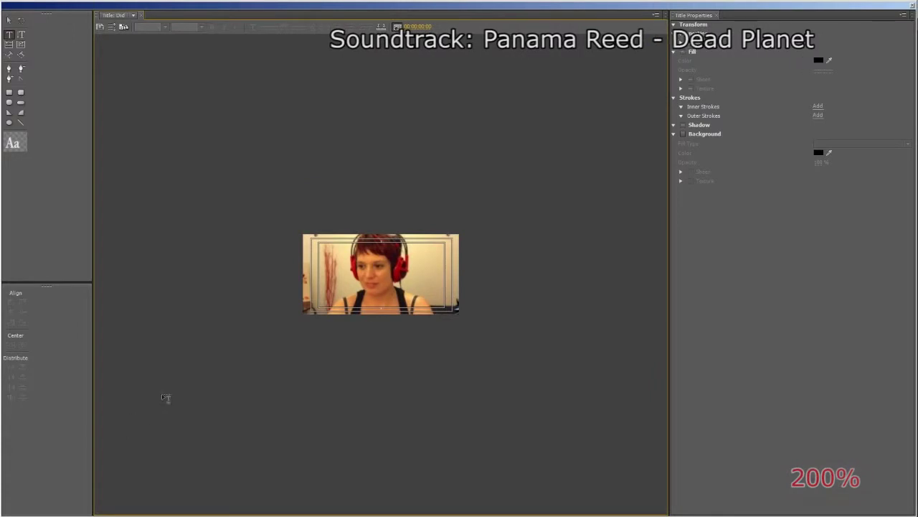
left_click(656, 15)
left_click(657, 15)
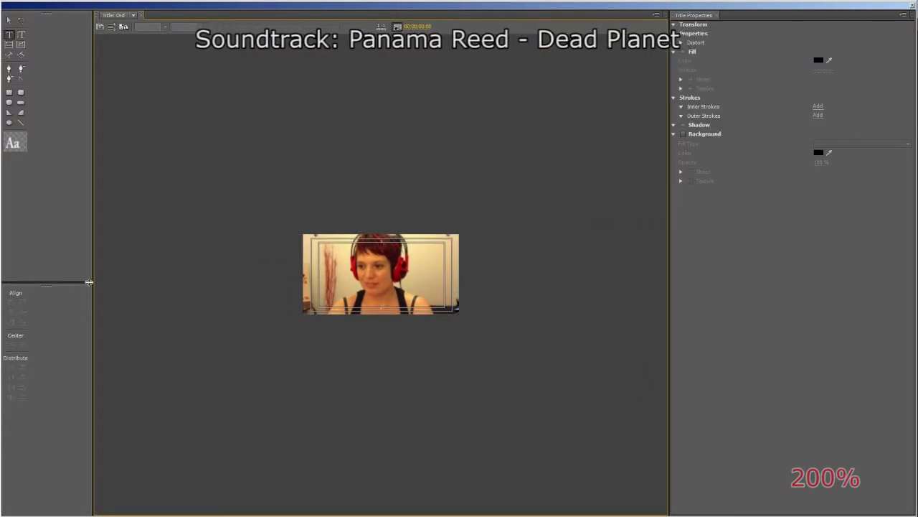
- Narrow the title tools column and dock the Title Properties panel in it between the tools and the alignment options
left_click_drag(93, 279, 200, 280)
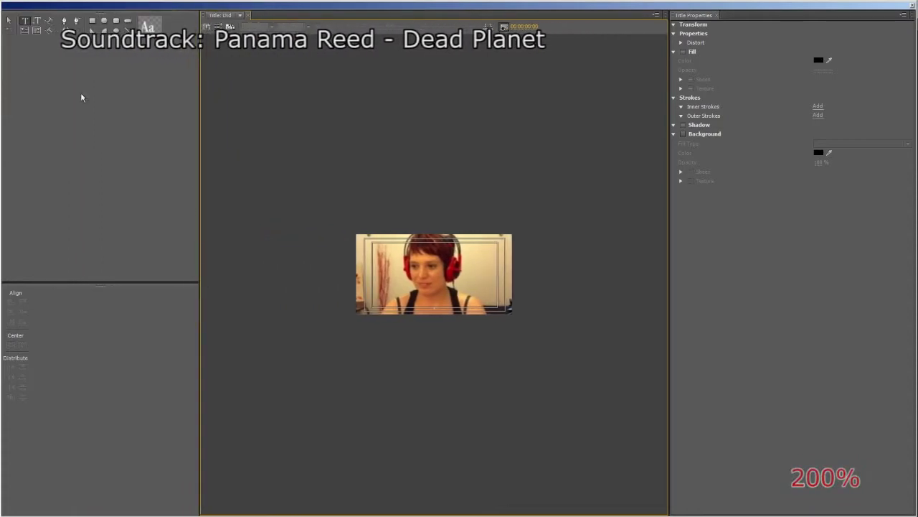
left_click_drag(199, 103, 35, 108)
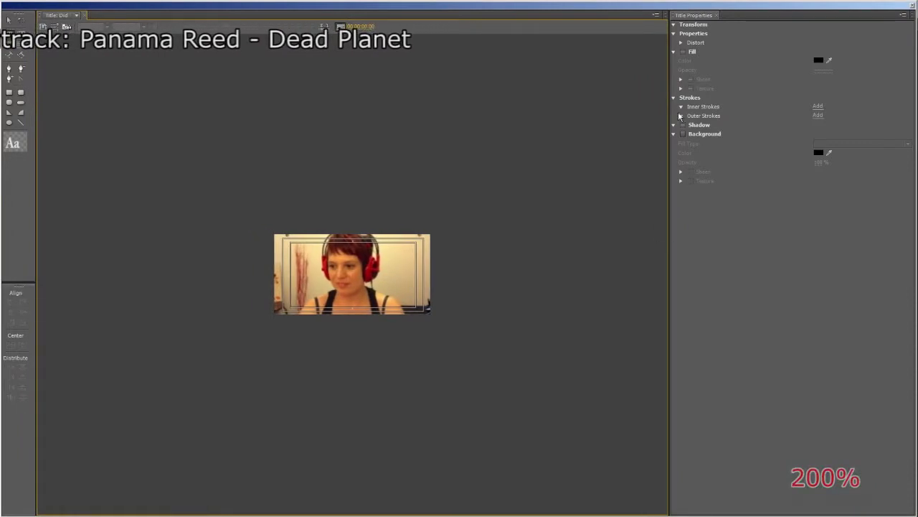
left_click_drag(17, 275, 20, 277)
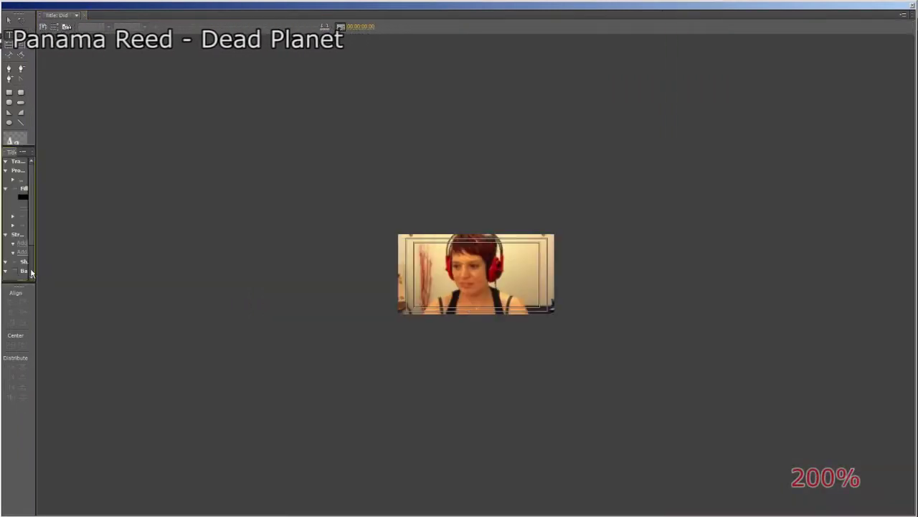
- Move the title tools and the alignment options into a horizontal strip beneath the canvas
left_click_drag(19, 14, 48, 354)
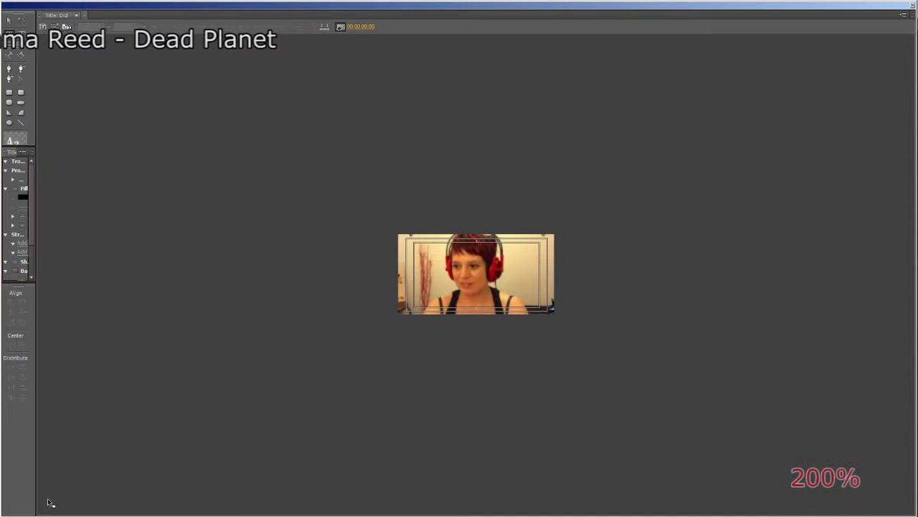
left_click_drag(81, 510, 82, 514)
left_click_drag(78, 265, 83, 488)
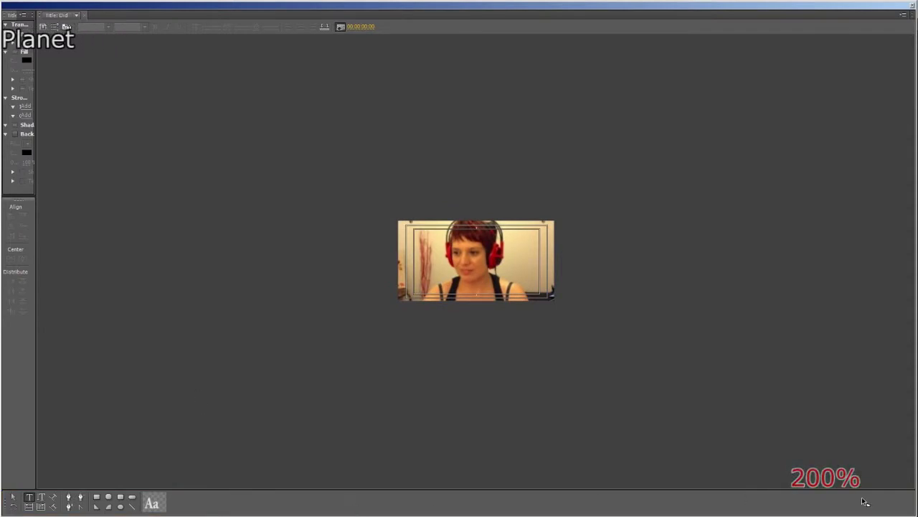
left_click_drag(909, 506, 803, 507)
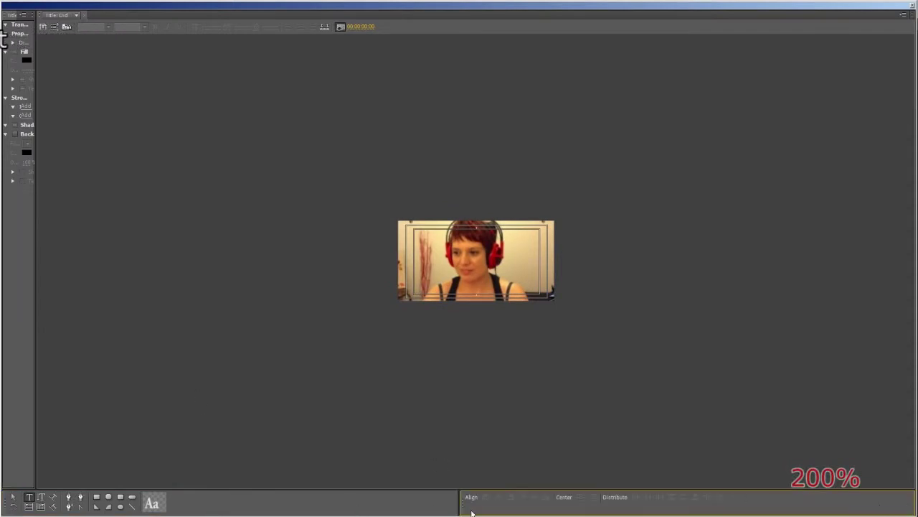
left_click_drag(465, 501, 179, 495)
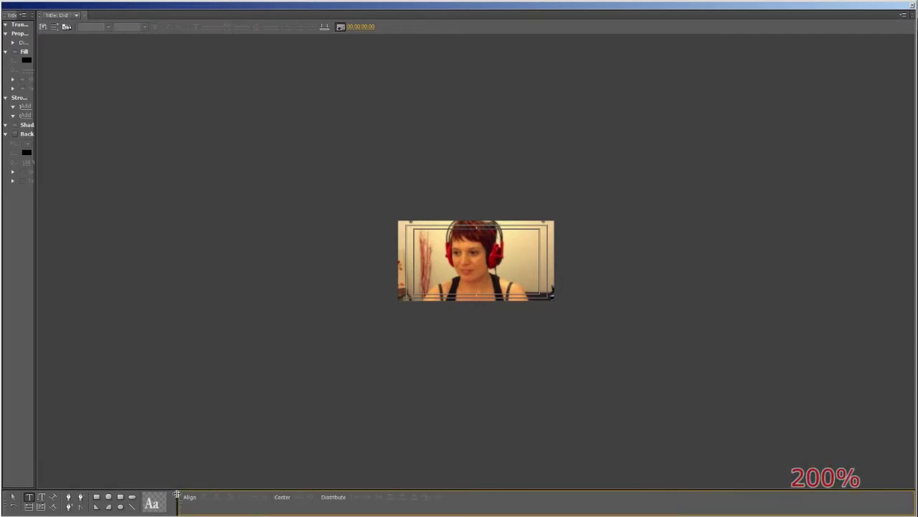
- Widen the Title Properties column, stack the title tools and alignment options compactly beneath the properties, and fit the column width
left_click_drag(36, 221, 124, 218)
left_click_drag(181, 500, 93, 470)
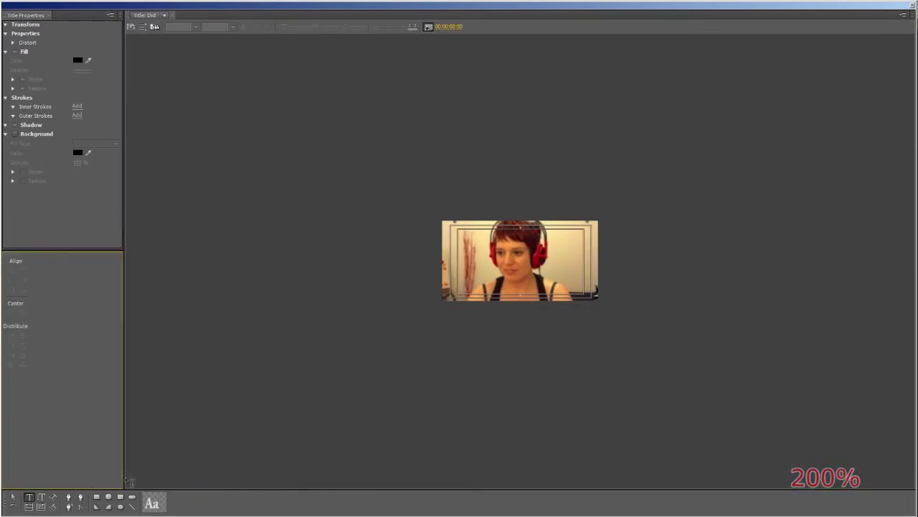
left_click_drag(7, 506, 63, 239)
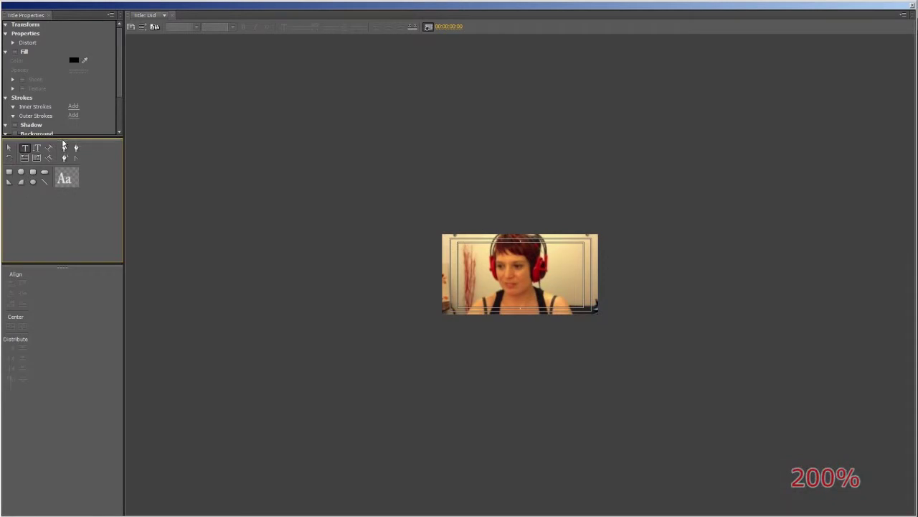
left_click_drag(64, 138, 60, 482)
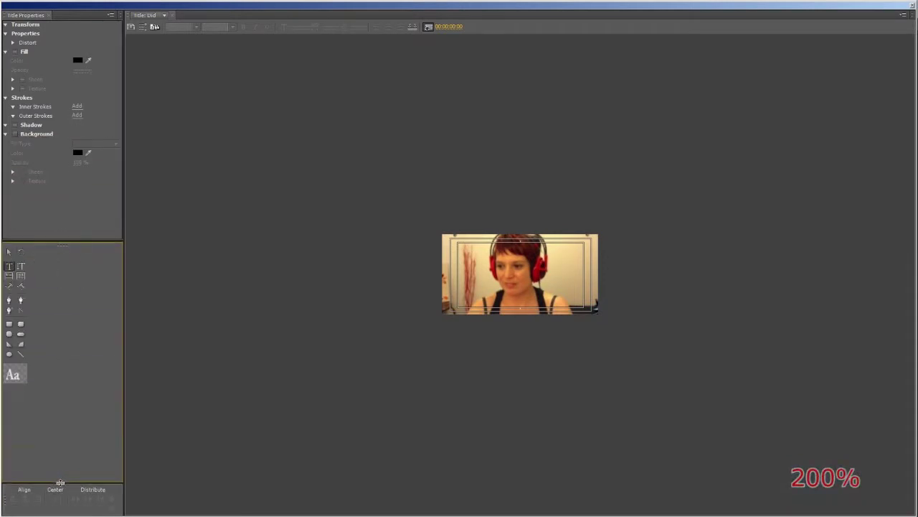
left_click_drag(63, 241, 48, 429)
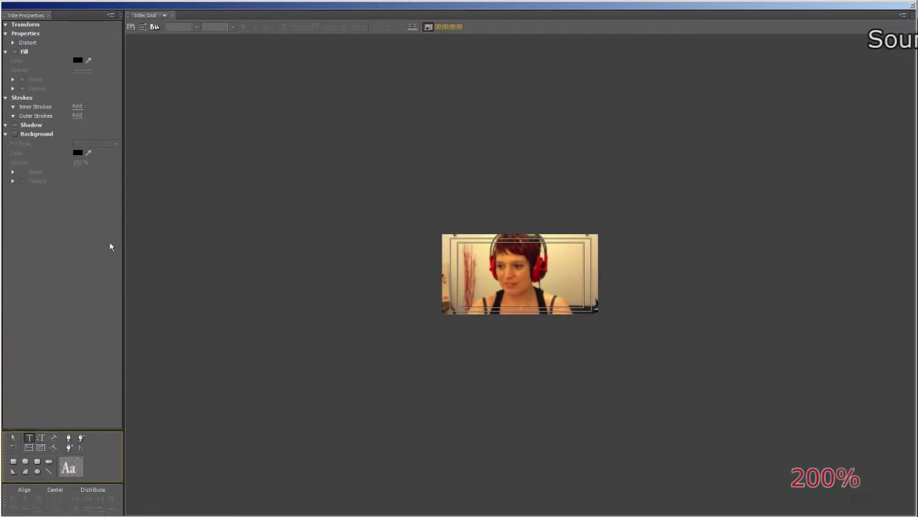
left_click_drag(123, 200, 115, 201)
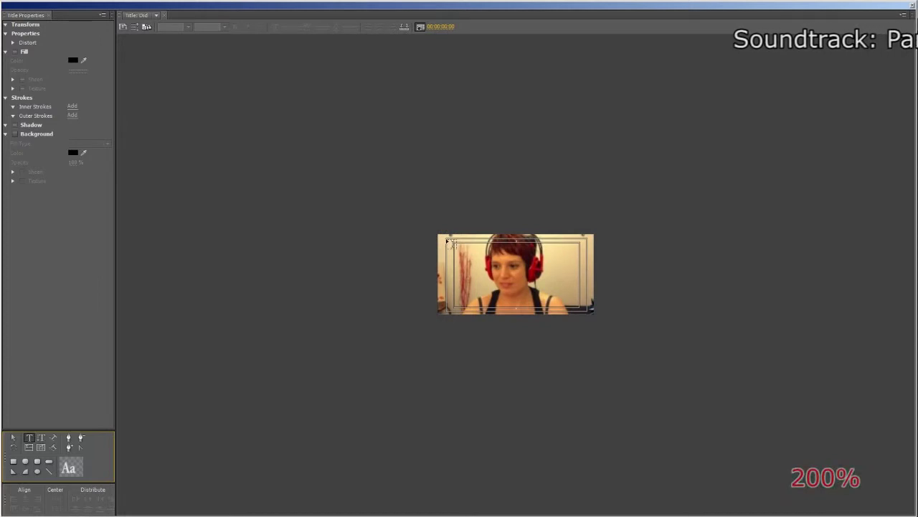
- Draw a text area about 295 px wide across the frame's upper half, enter Did and set its font to Verdana
left_click_drag(450, 242, 585, 281)
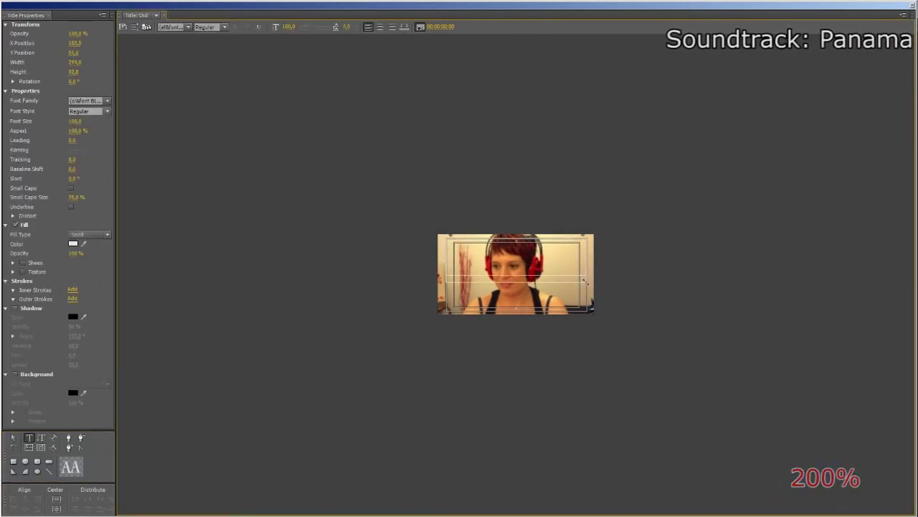
type("D")
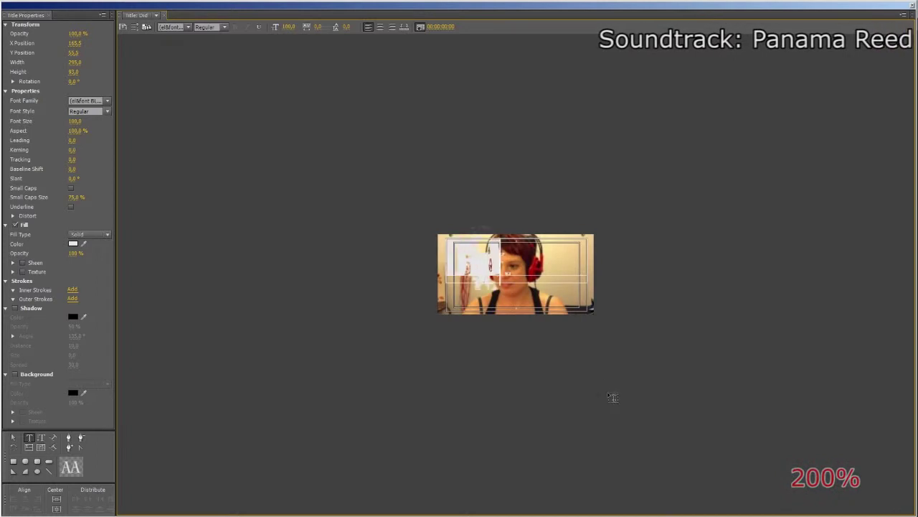
left_click(173, 27)
type("Verdana")
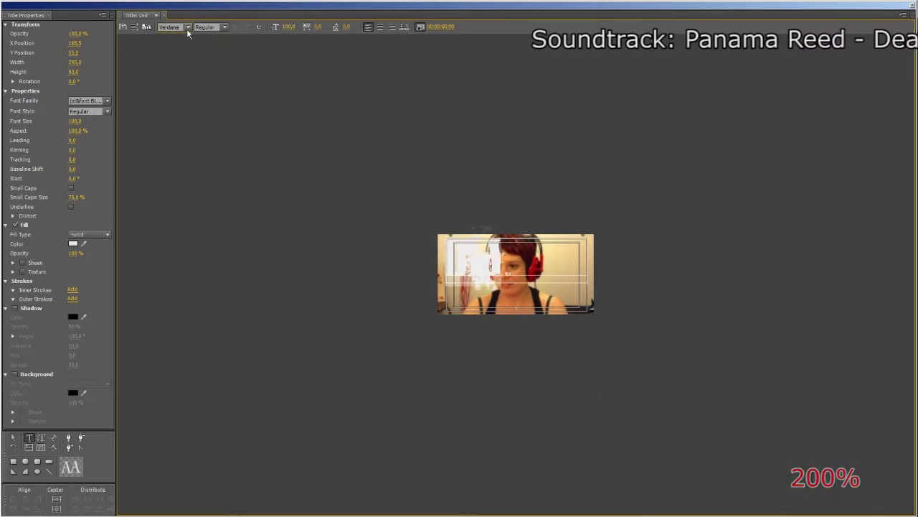
key("Return")
- Set the Did text's font size to 32 and add an outer stroke to it
left_click(74, 121)
type("16")
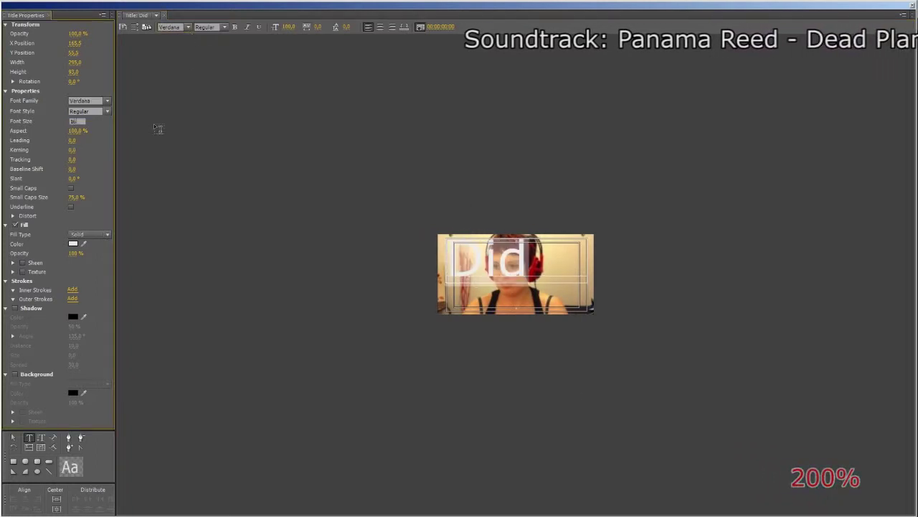
left_click(101, 131)
left_click(75, 121)
type("32")
left_click(99, 136)
left_click(73, 298)
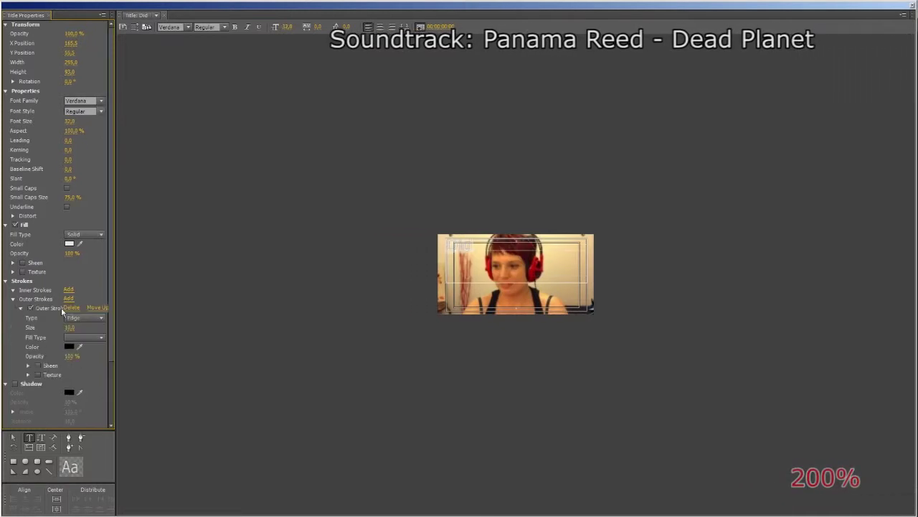
- Set the size of the Did text's outer stroke to 16
left_click(69, 327)
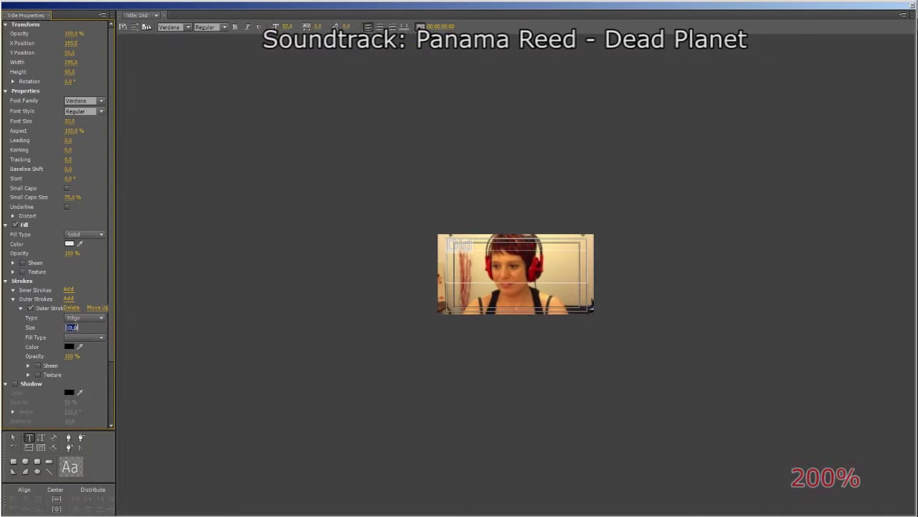
type("16")
key("Return")
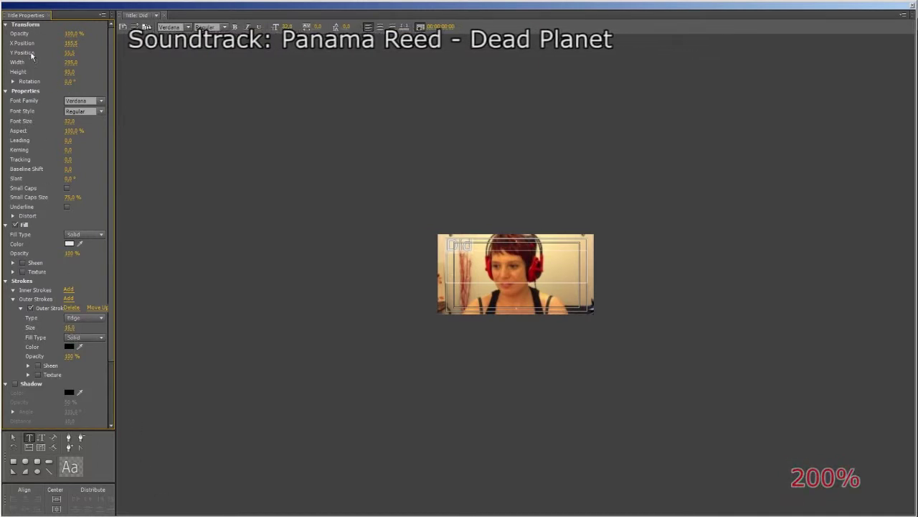
- Slant the Did text by 16°, set its font size to 24, and close the title
scroll(100, 374, "down", 1)
scroll(96, 365, "down", 2)
scroll(90, 344, "up", 1)
left_click(85, 300)
left_click(82, 308)
left_click(81, 299)
left_click(101, 310)
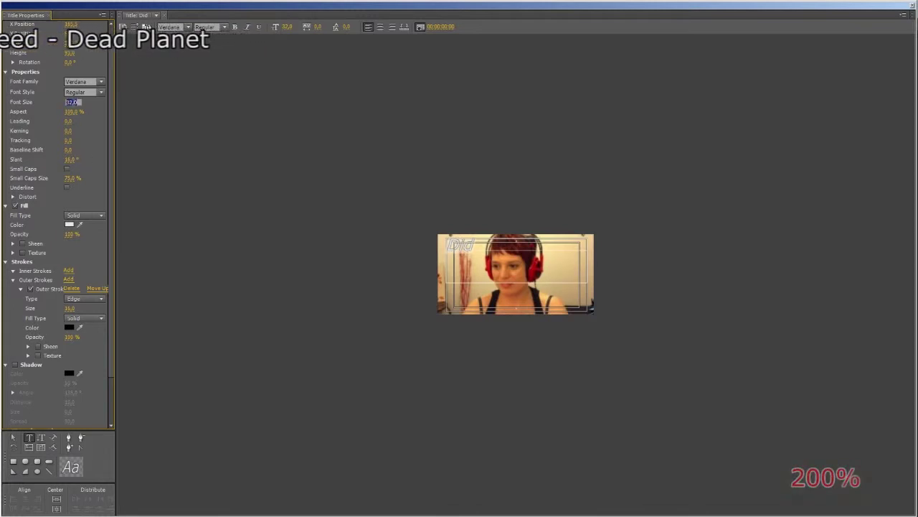
key("Return")
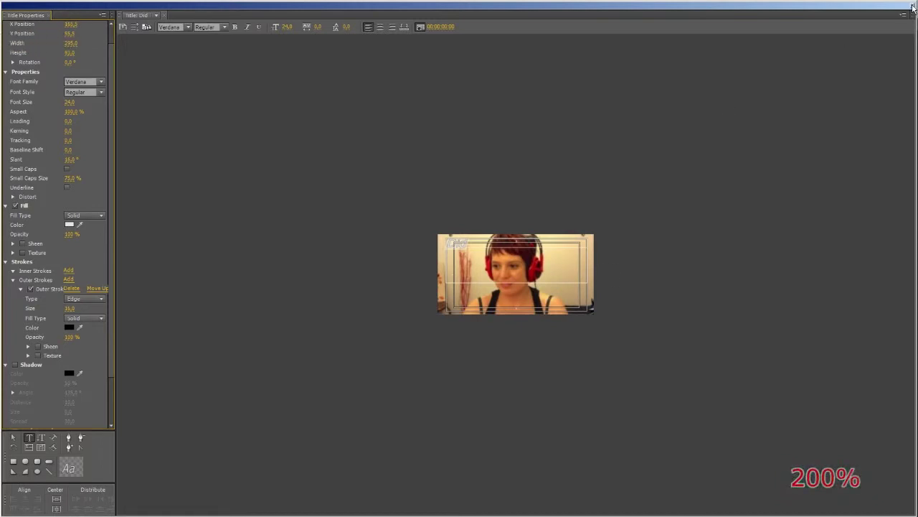
left_click(912, 6)
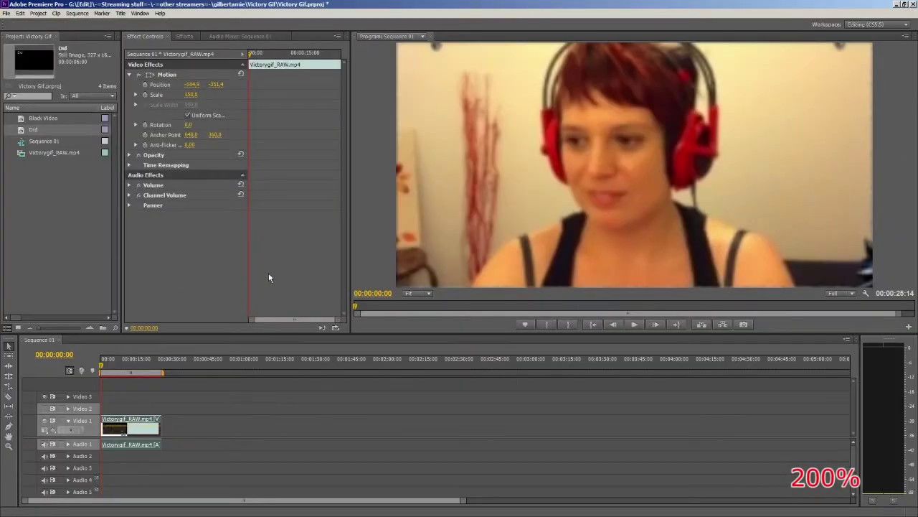
- Duplicate the Did title as Did you and change its on-frame text to Did you
left_click_drag(23, 132, 22, 215, "ctrl")
left_click(35, 141)
type("Did you")
key("Return")
left_click(31, 179)
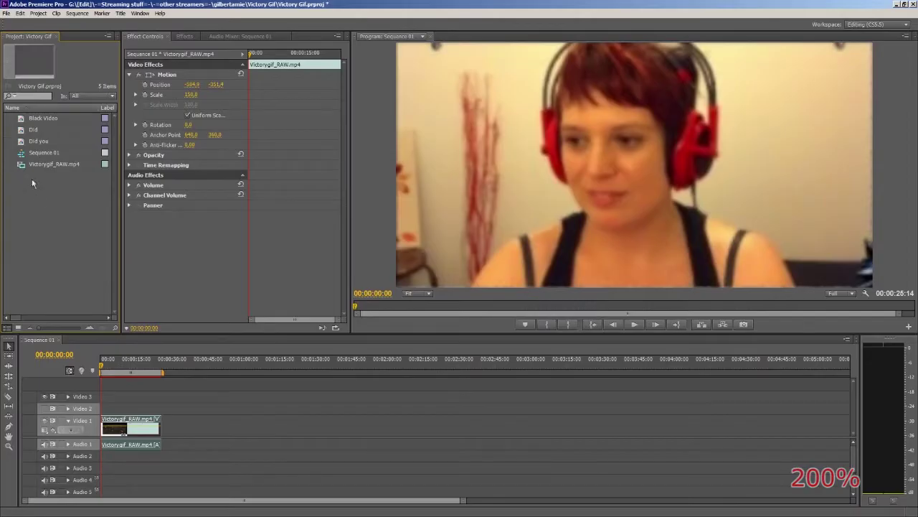
double_click(20, 143)
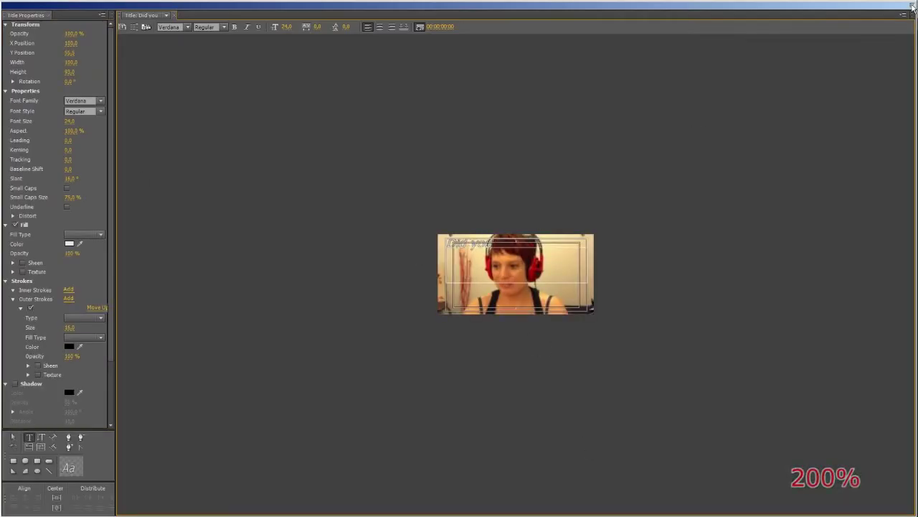
left_click(912, 5)
- Duplicate the Did you title as Did you train and extend its text to match the name
key("ctrl+c")
key("ctrl+v")
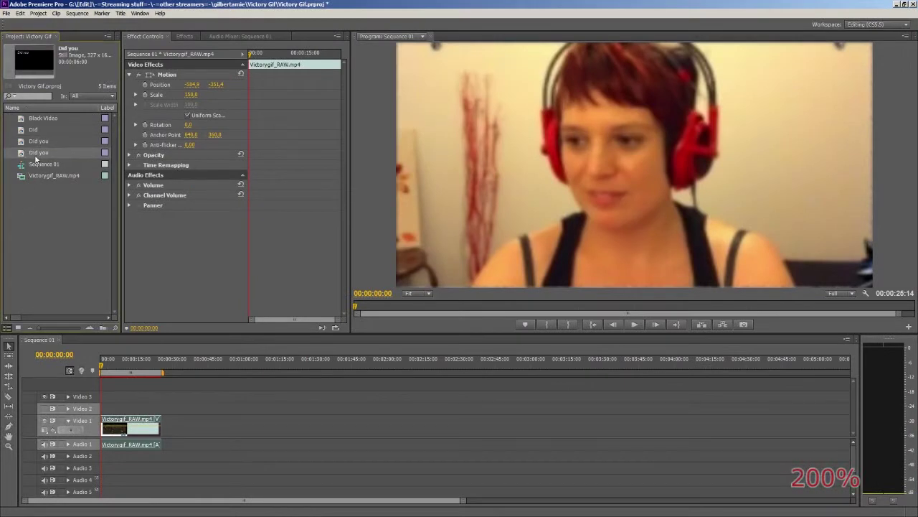
left_click(45, 154)
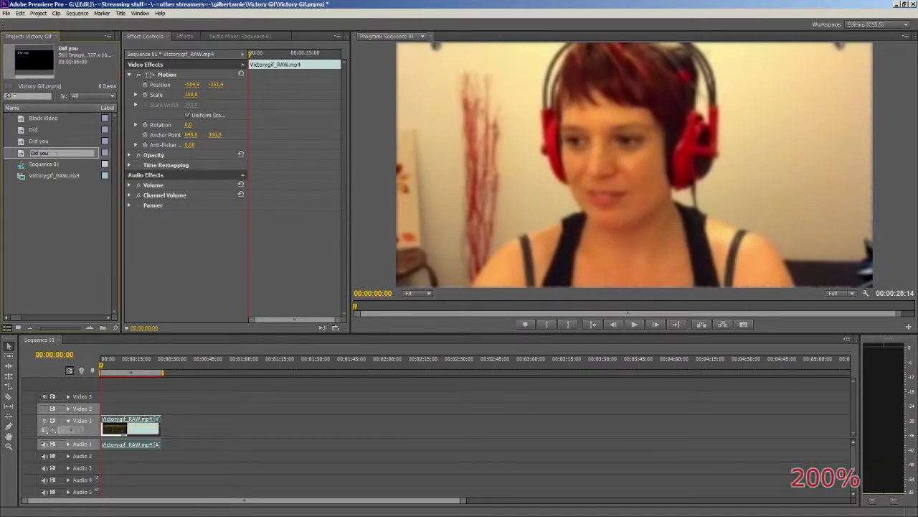
key("Return")
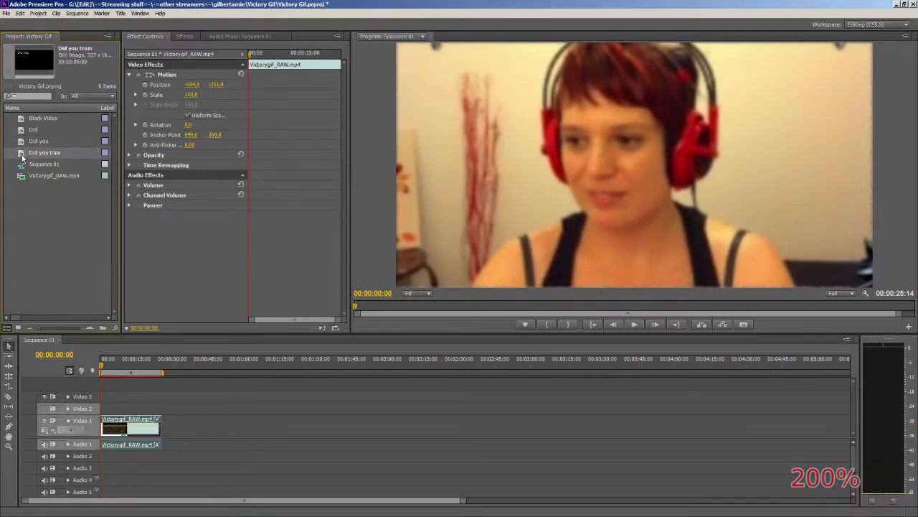
double_click(21, 154)
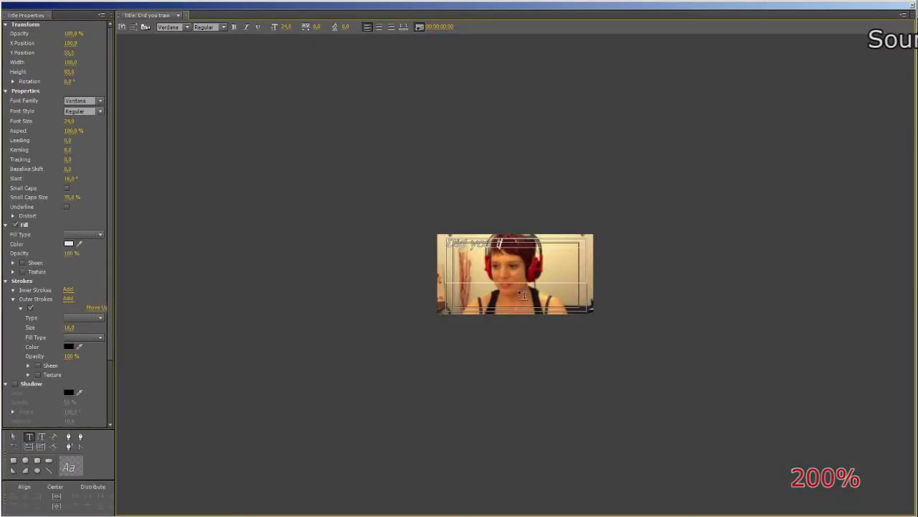
left_click(913, 7)
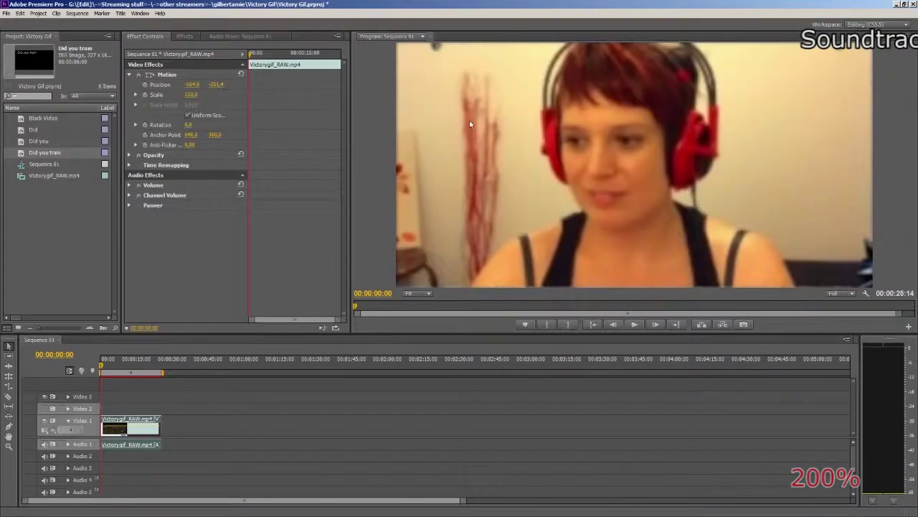
- Make another copy named Did you train with and extend its text with the word with
key("ctrl+v")
left_click(58, 164)
type("with")
key("Return")
double_click(44, 165)
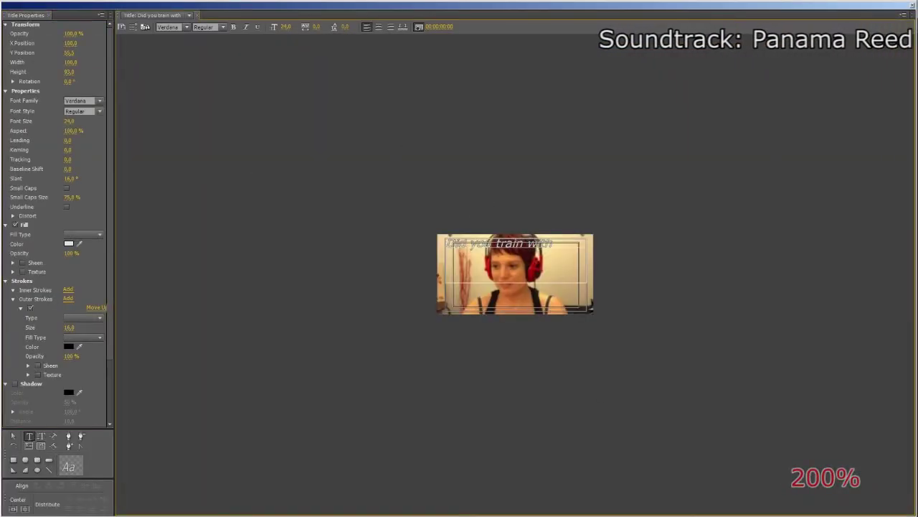
left_click(911, 5)
- Duplicate the Did you train with title as Did you train with the and add the word the to its text
left_click(45, 167)
key("ctrl+c")
key("ctrl+v")
left_click(66, 177)
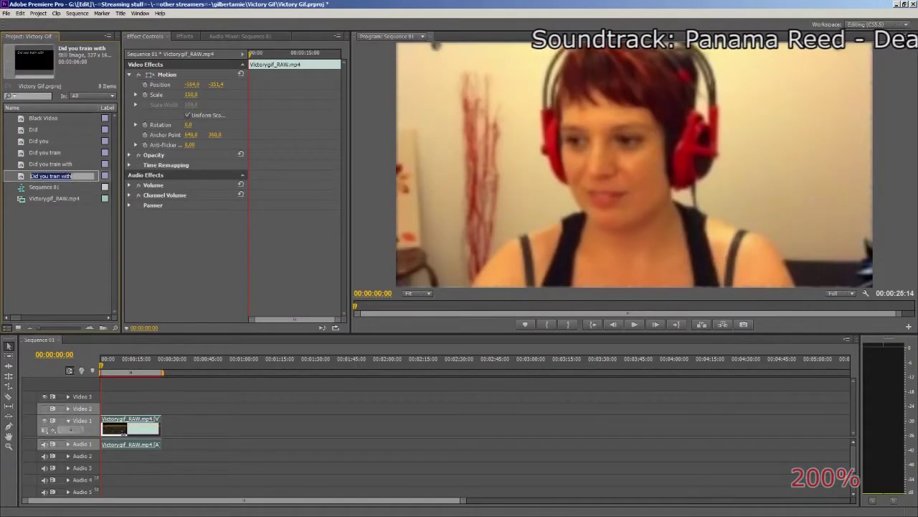
type("the")
double_click(21, 176)
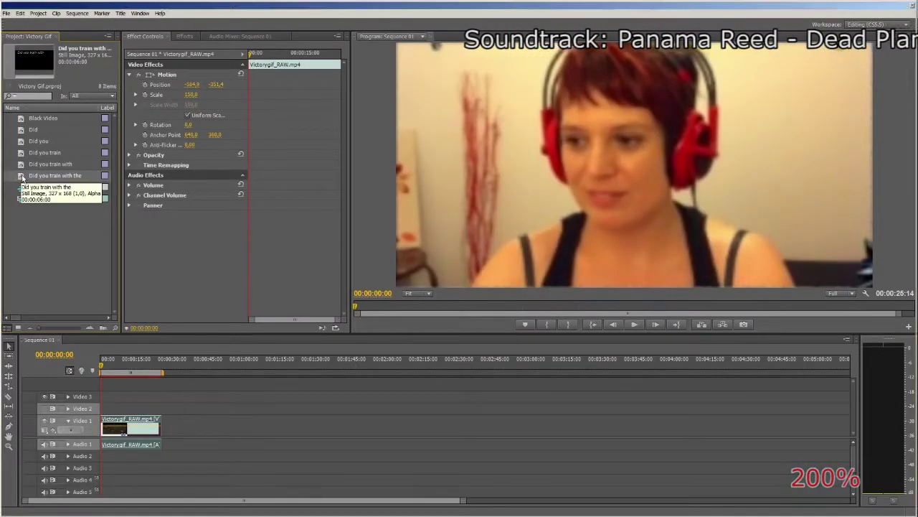
left_click(563, 244)
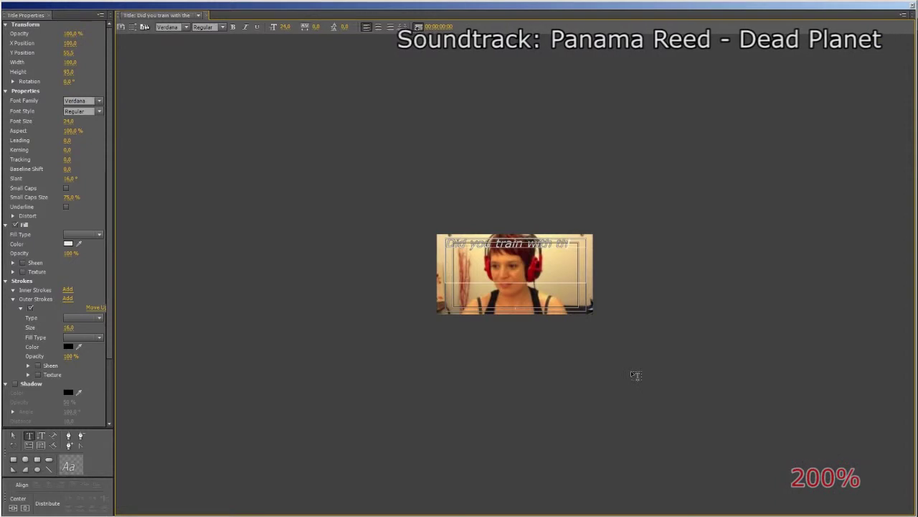
left_click(914, 6)
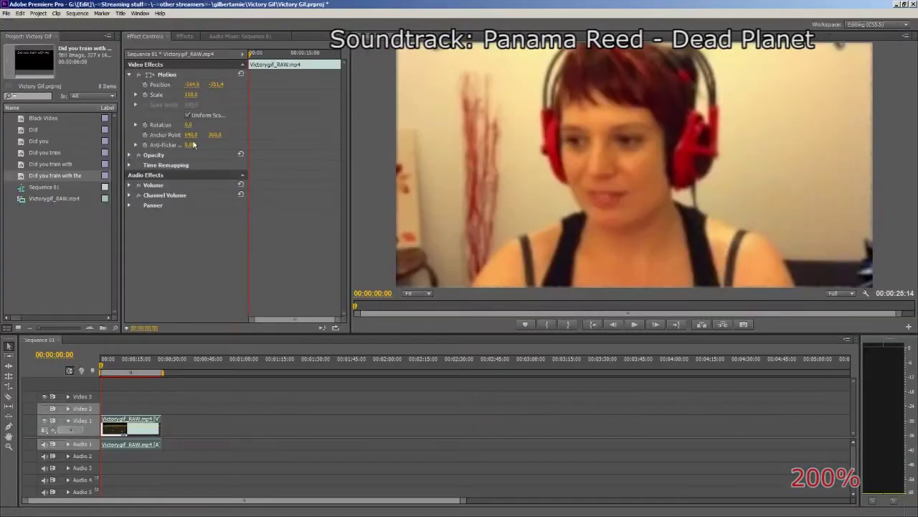
- Duplicate the newest title as Did you train with the Lion? and complete its text with Lion?
left_click(20, 178)
key("ctrl+c")
key("ctrl+v")
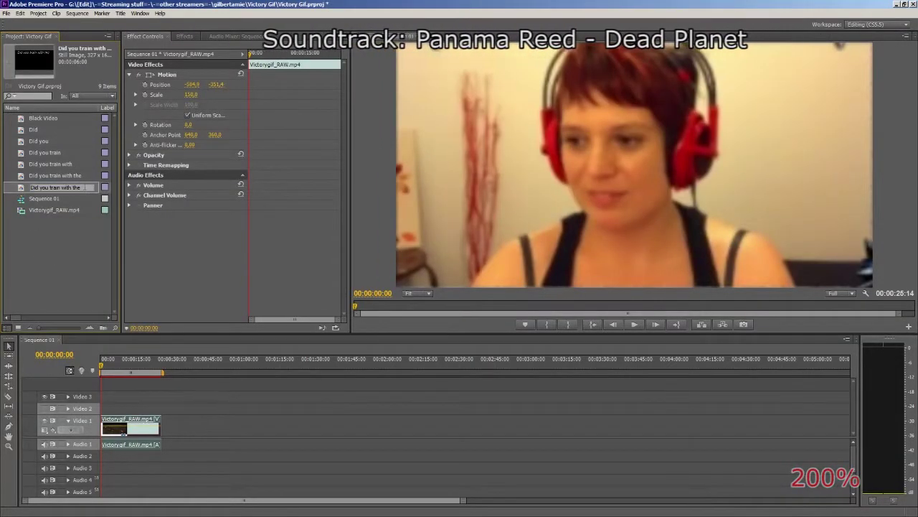
type("on?")
key("Return")
double_click(20, 188)
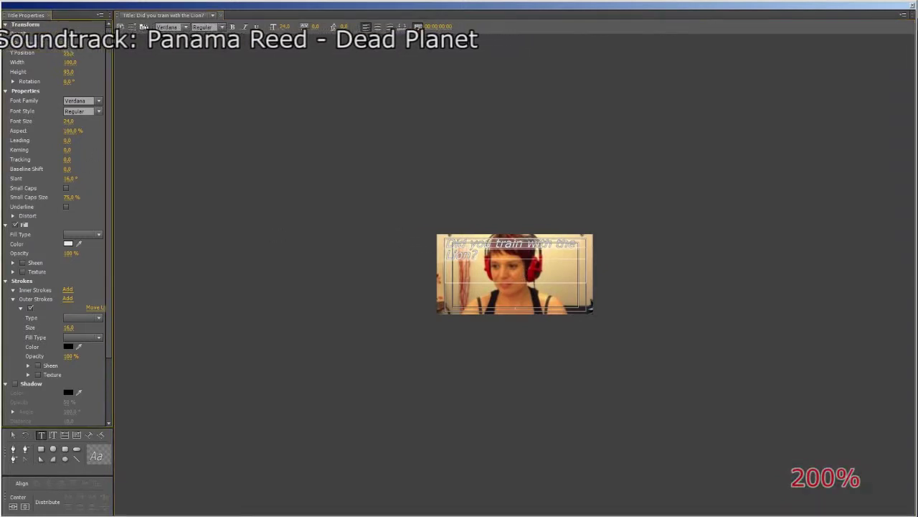
- Set the Did you train with the Lion? title's font size to 20 and reduce the Did you train with the title's font size to match
left_click_drag(68, 121, 65, 121)
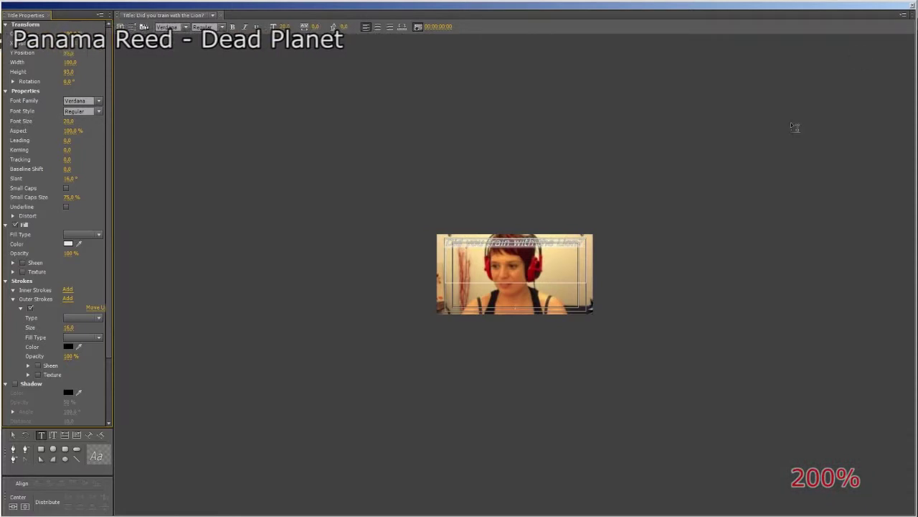
left_click(912, 7)
double_click(30, 178)
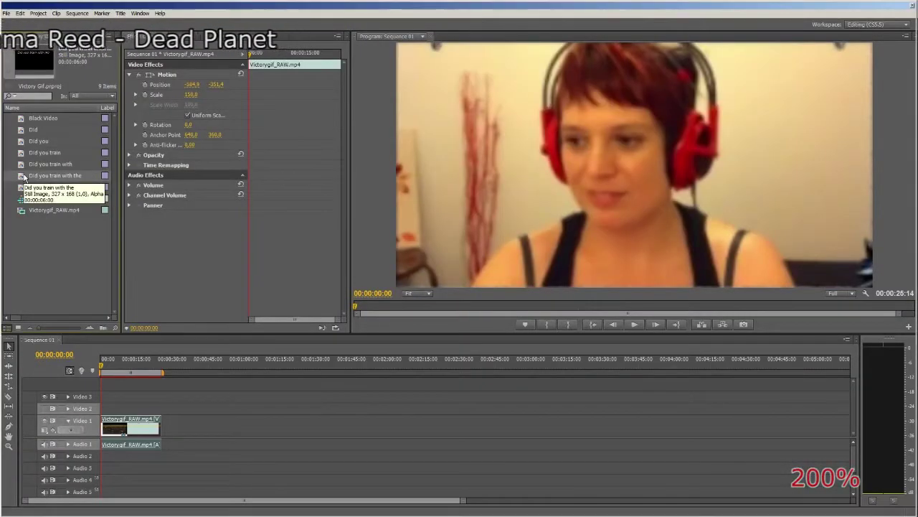
left_click(70, 122)
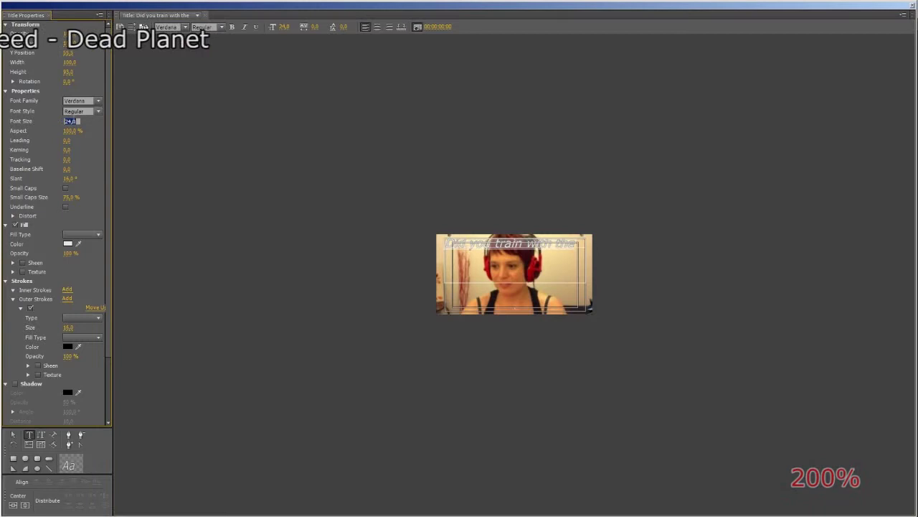
key("Return")
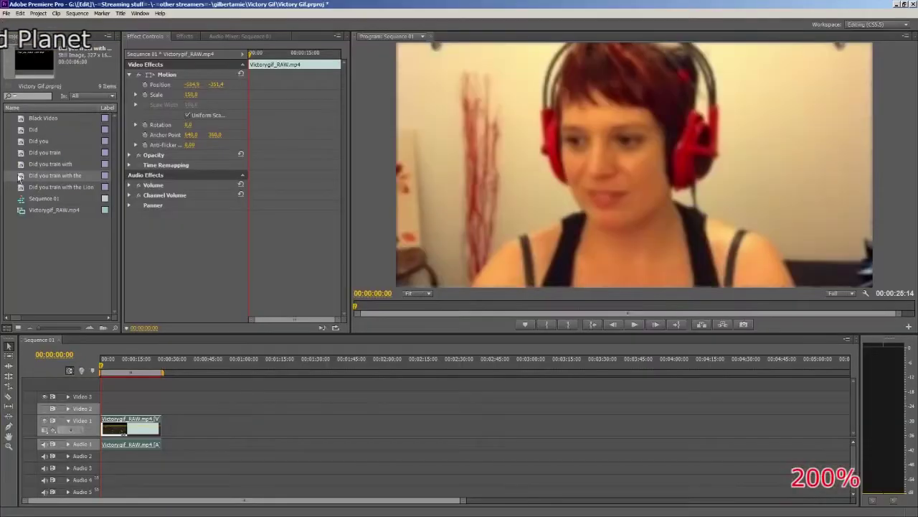
- Set the font size of the Did you train with title to 20 and close it
double_click(20, 165)
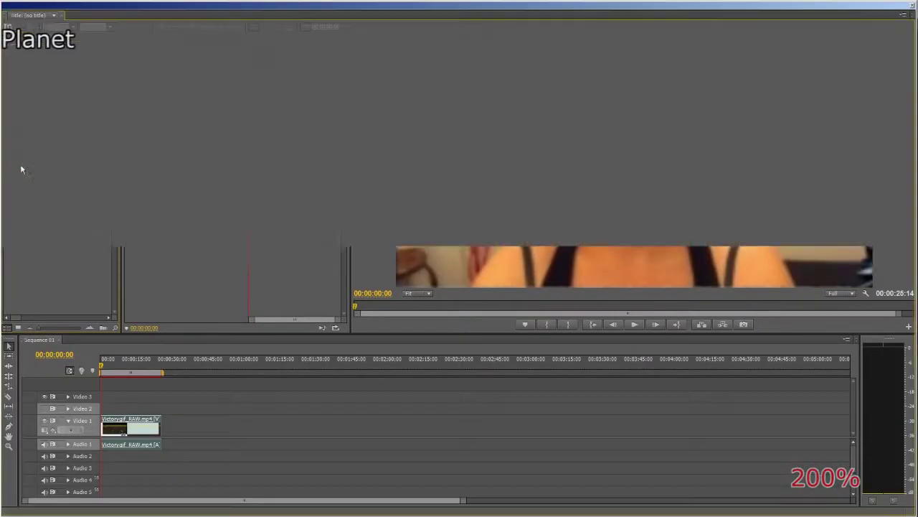
left_click(69, 121)
type("20")
key("Return")
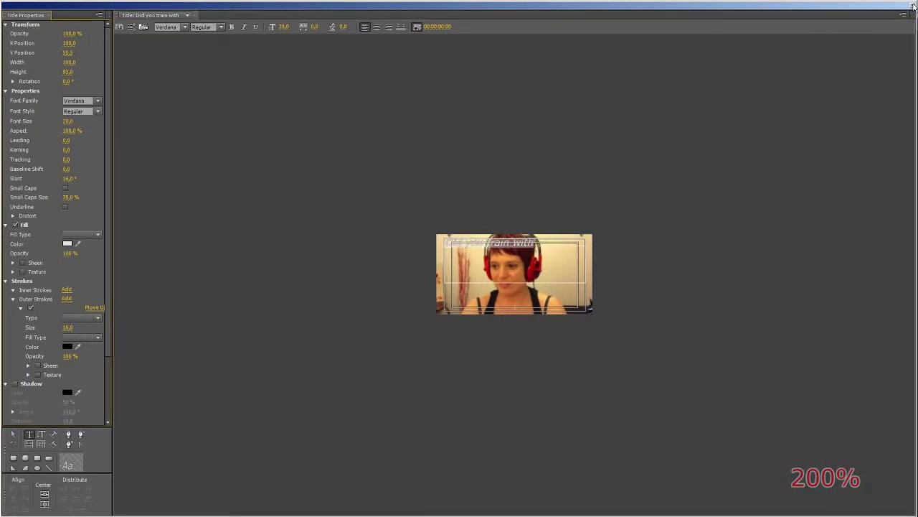
left_click(913, 6)
- Reduce the font size of the Did you train title to match the longer titles and close it
double_click(58, 151)
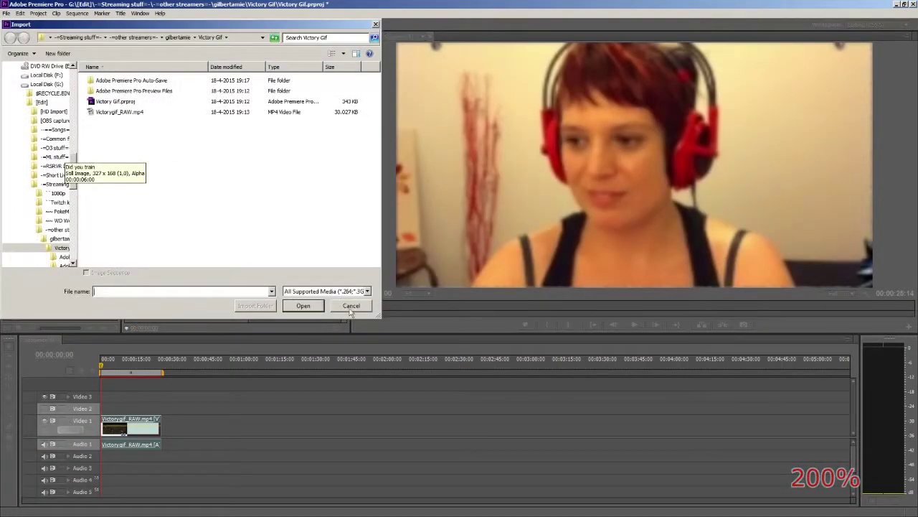
left_click(351, 306)
double_click(52, 149)
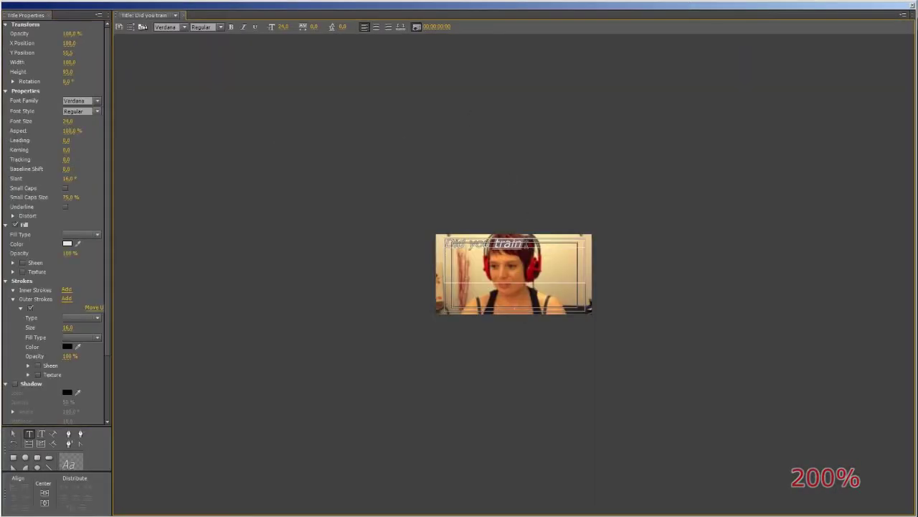
left_click(68, 121)
key("Return")
key("ctrl+s")
left_click(913, 6)
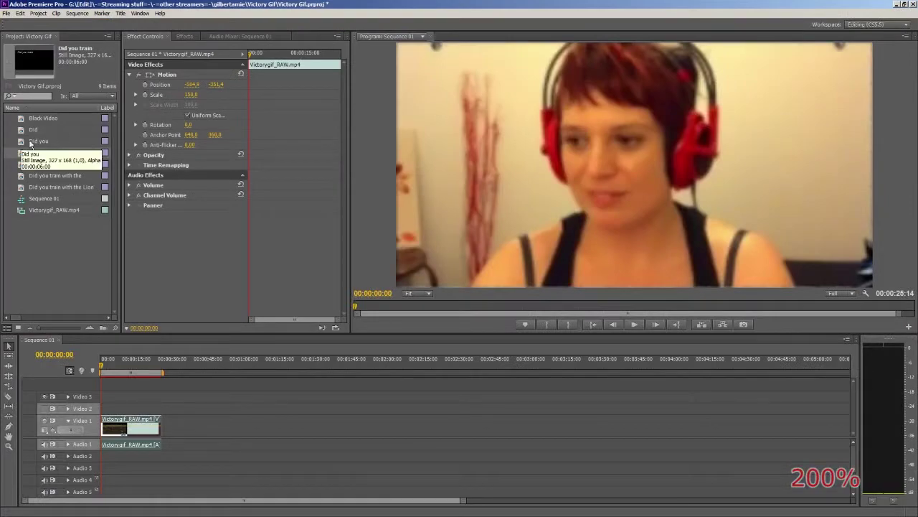
- Reduce the font size of the Did you title to match and set the Did title's font size to 20
double_click(30, 142)
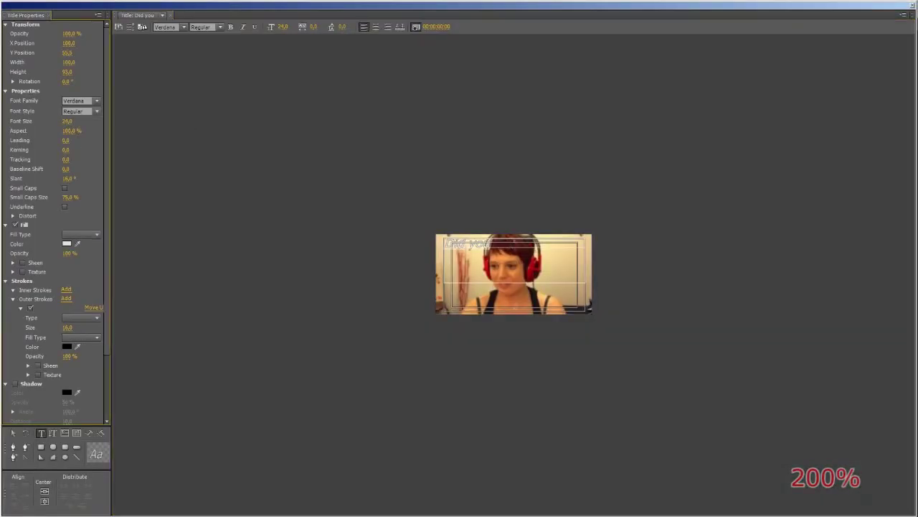
left_click(911, 7)
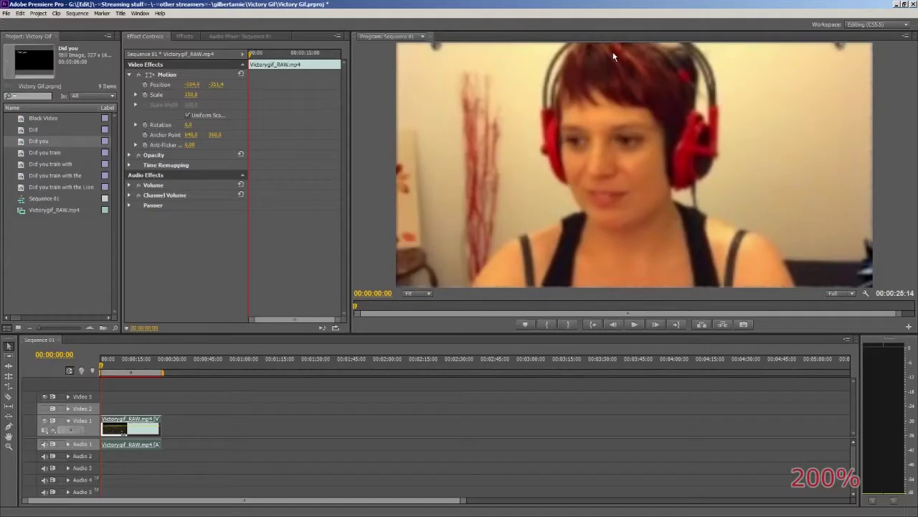
double_click(40, 132)
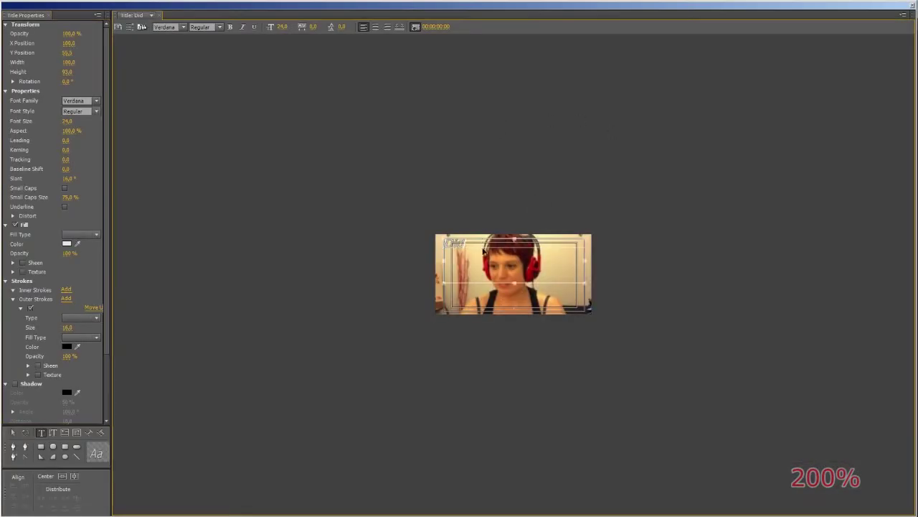
left_click(71, 121)
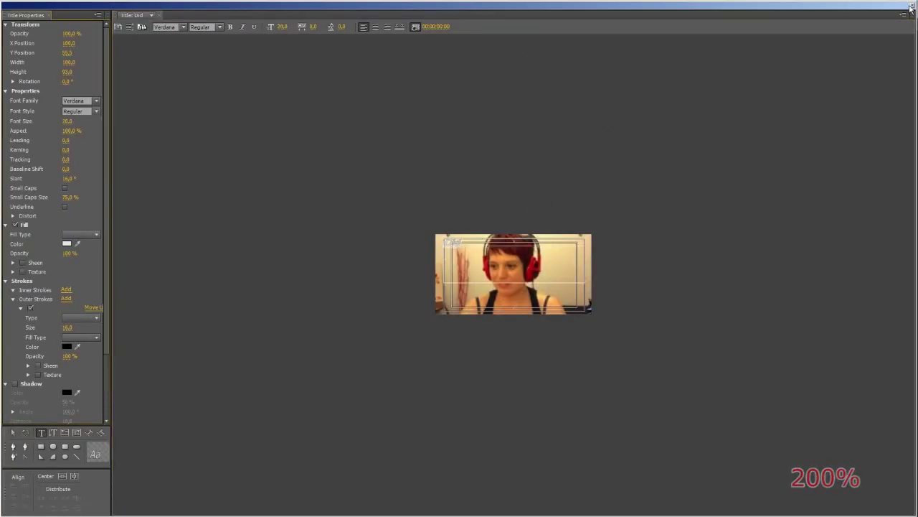
left_click(911, 8)
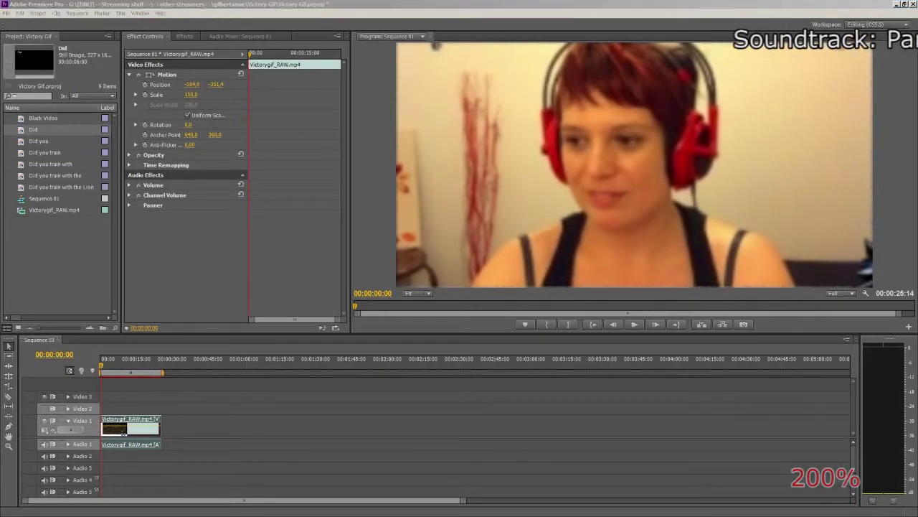
- Deselect the clip, play the sequence from the start and step back frame by frame to about 00:00:01:22 to examine the footage
left_click(155, 337)
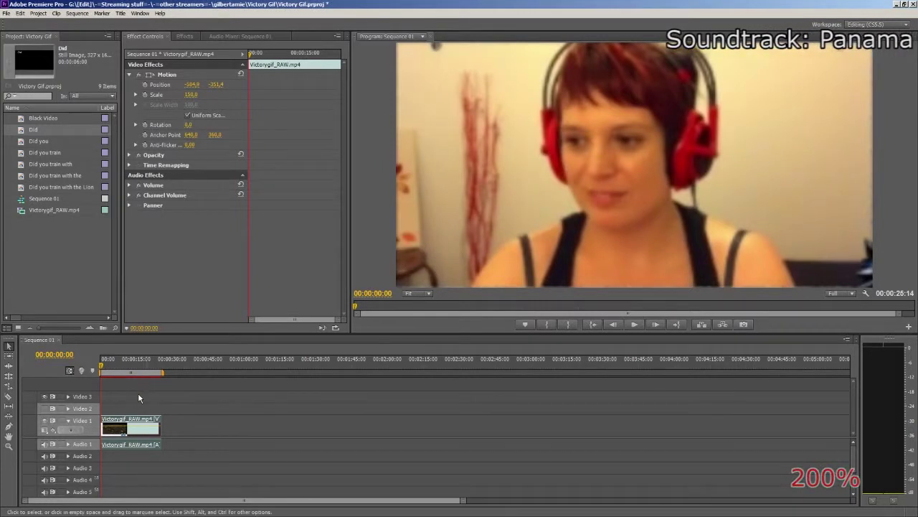
left_click(137, 393)
key("space")
key("Left")
key("Left")
key("Left")
key("Left")
key("Left")
key("Left")
key("Left")
key("Left")
key("Left")
key("Left")
key("Left")
key("Left")
key("Left")
key("Left")
key("Left")
key("Left")
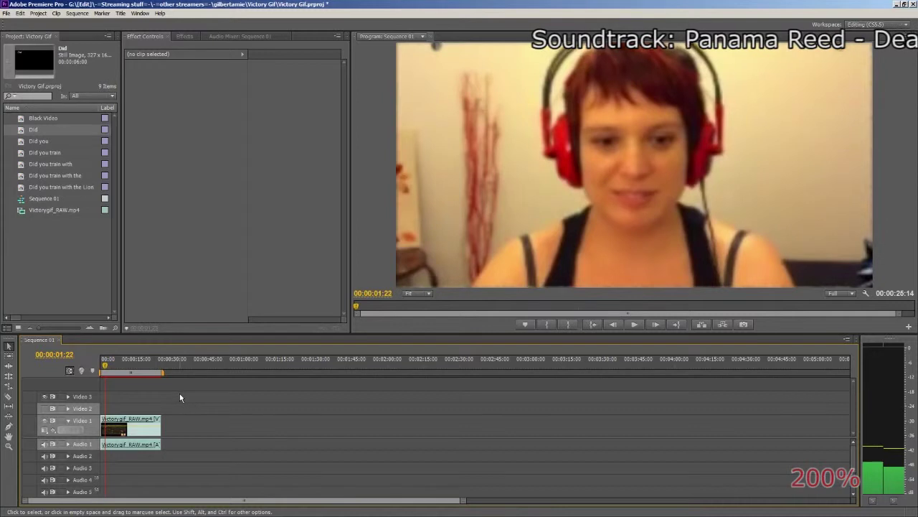
- Place the Did title on Video 2 at 00:00:01:22 and the Did you title on Video 3 about a third of a second after it
left_click_drag(33, 129, 115, 410)
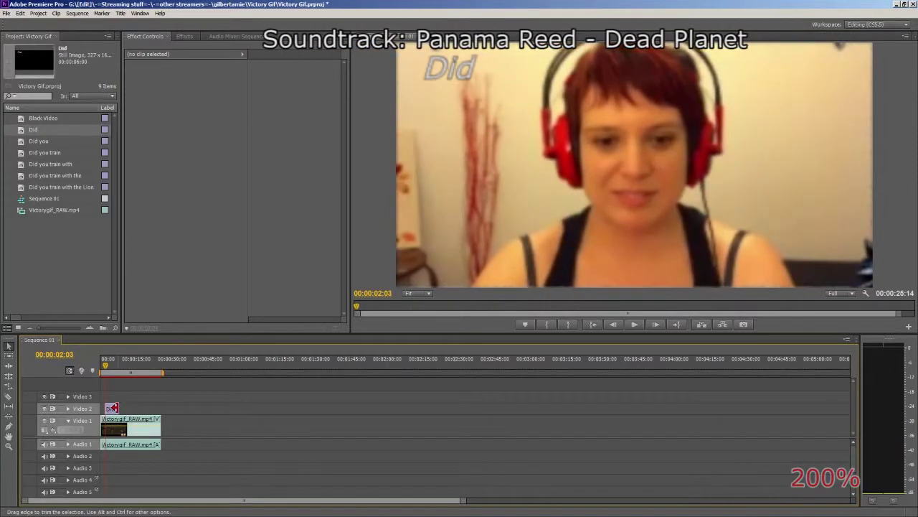
left_click_drag(39, 141, 133, 401)
key("Left")
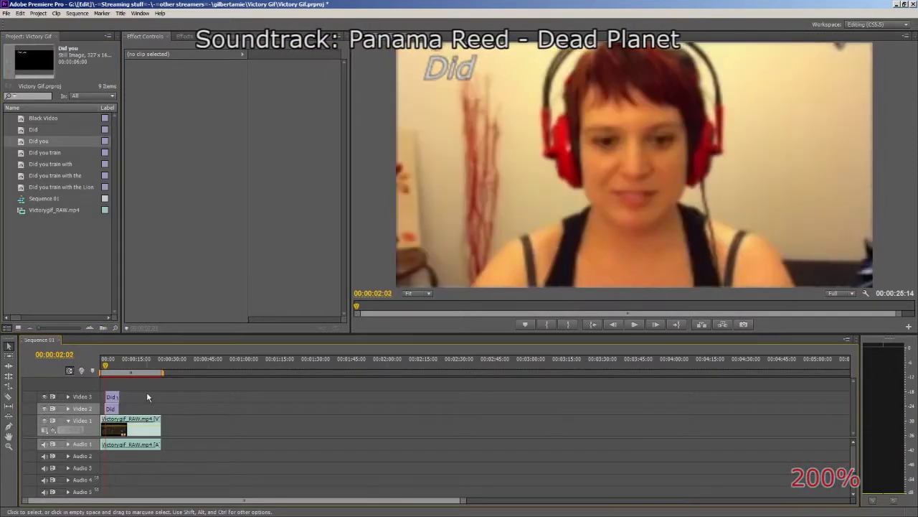
- Play the sequence from the start to find the timing of the third word and place the Did you train title on Video 4 at 00:00:02:09
key("Home")
key("space")
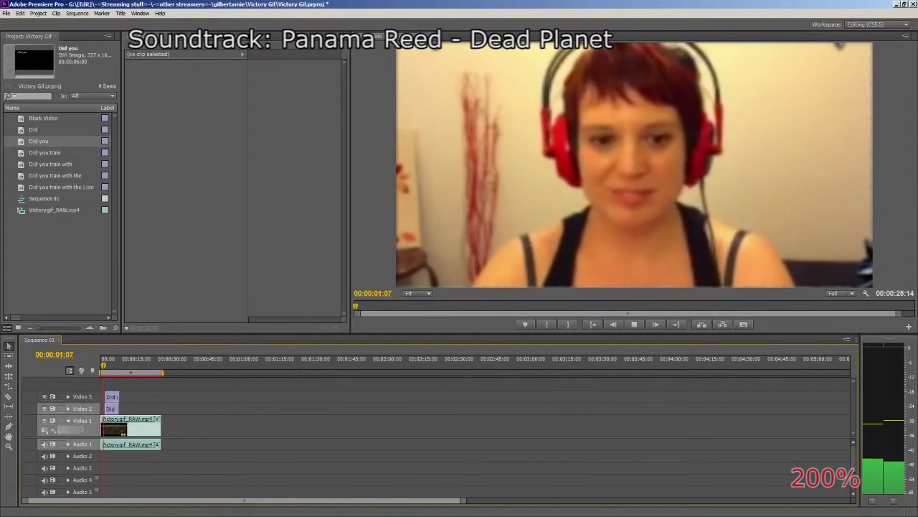
key("space")
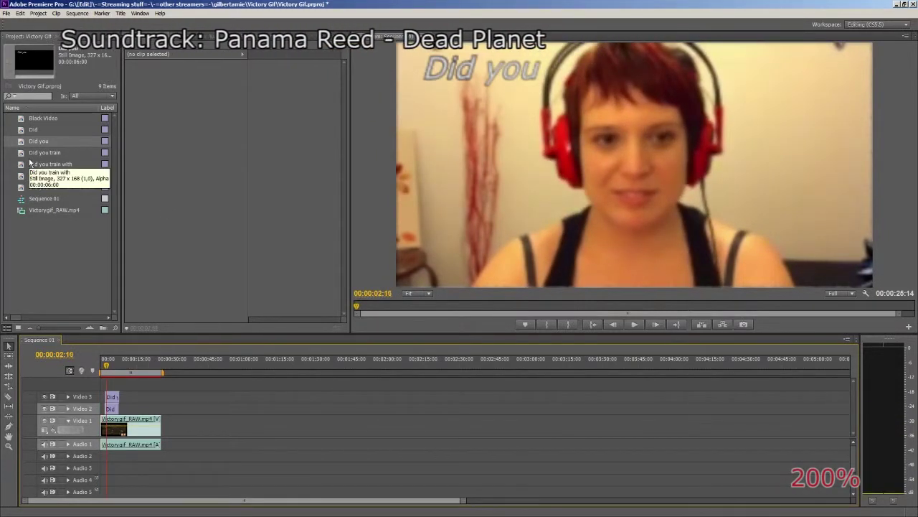
key("Left")
key("Left")
key("Left")
key("Left")
left_click_drag(23, 153, 108, 385)
key("Right")
key("Right")
key("Right")
key("Right")
key("Right")
key("Right")
key("Right")
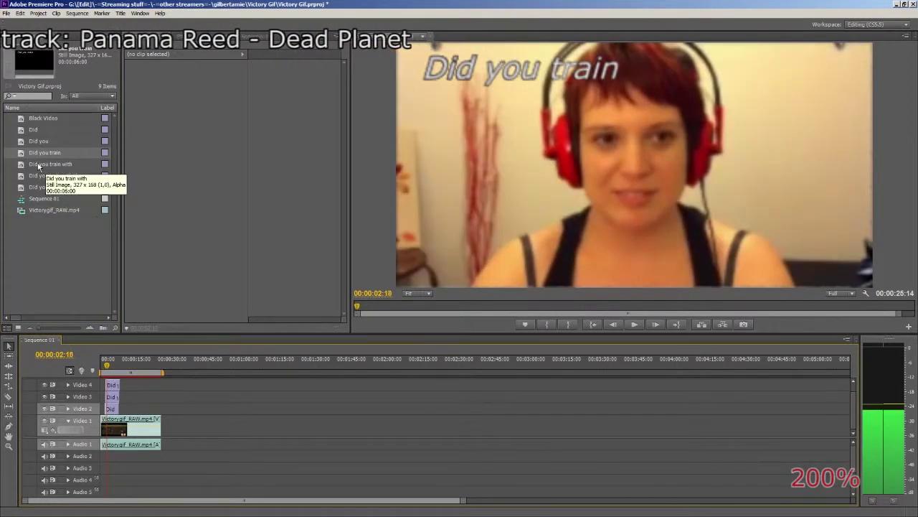
- Delete all the empty audio tracks below Audio 1
right_click(94, 491)
left_click(106, 485)
right_click(95, 481)
left_click(102, 475)
right_click(93, 471)
left_click(109, 508)
right_click(95, 466)
left_click(111, 494)
right_click(94, 457)
left_click(117, 495)
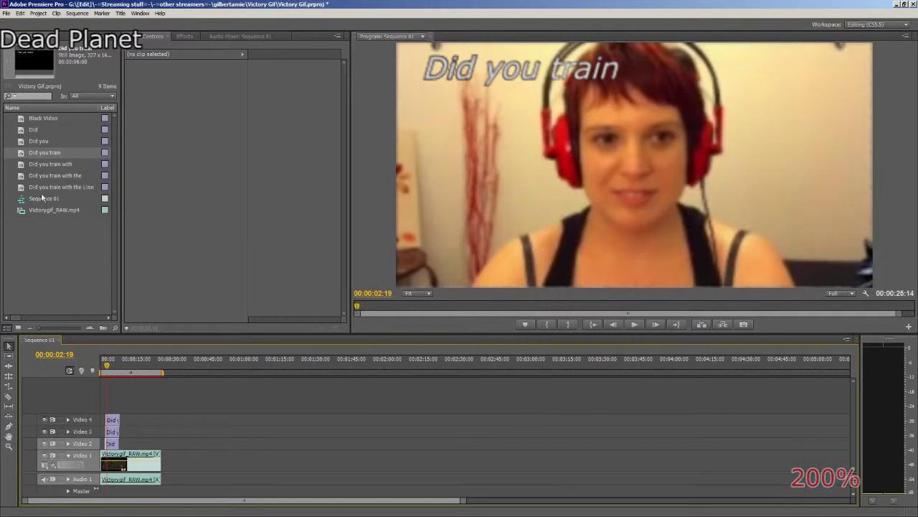
- Stack the Did you train with, Did you train with the, and Did you train with the Lion titles on Video 5, 6 and 7 from 00:00:02:20
key("Right")
key("Right")
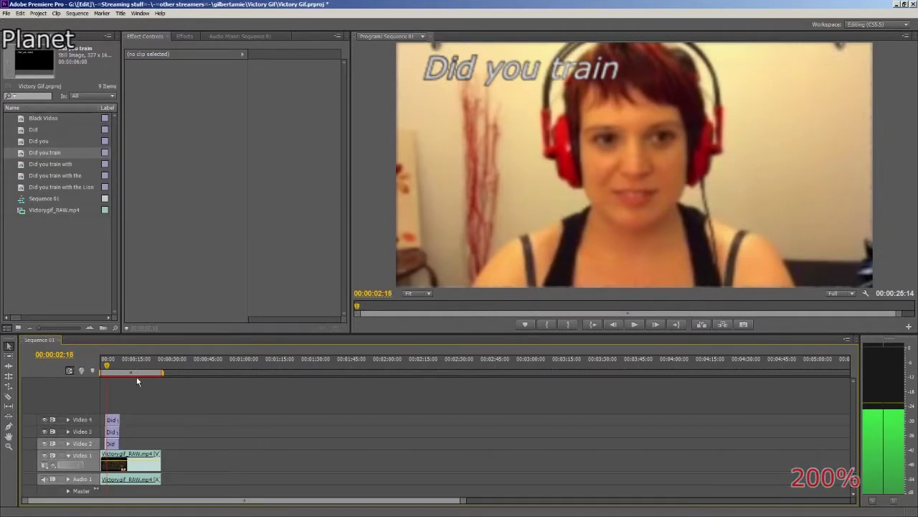
left_click_drag(36, 165, 112, 407)
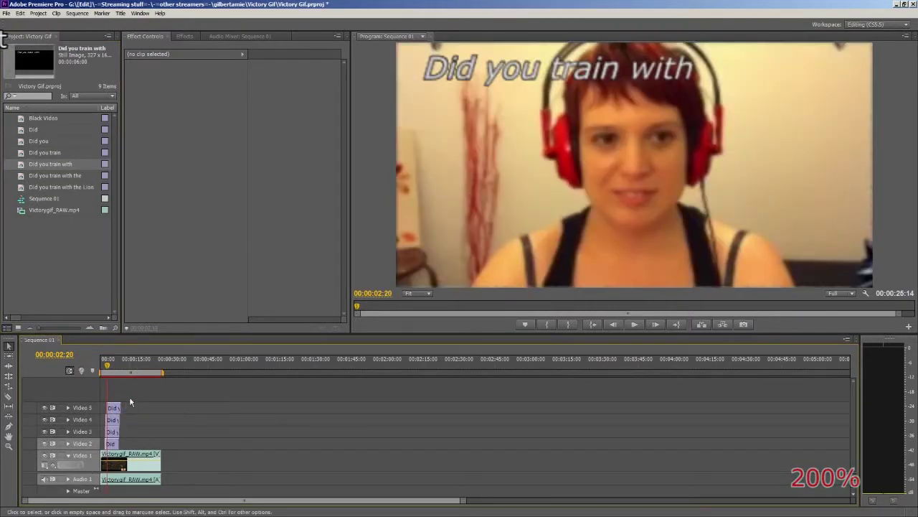
key("Right")
left_click_drag(43, 175, 108, 387)
left_click_drag(45, 186, 115, 383)
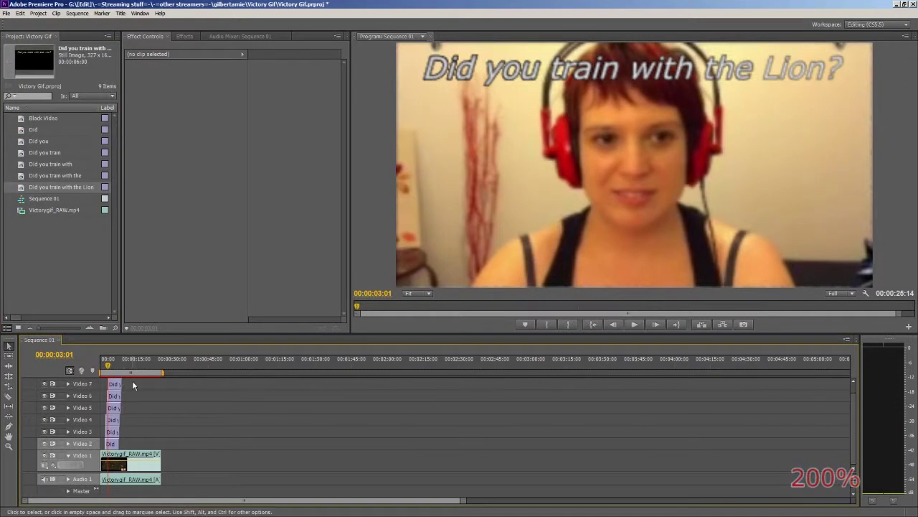
- Play on past the full question title and step back frame by frame to about 00:00:03:18 to examine where it should end
key("space")
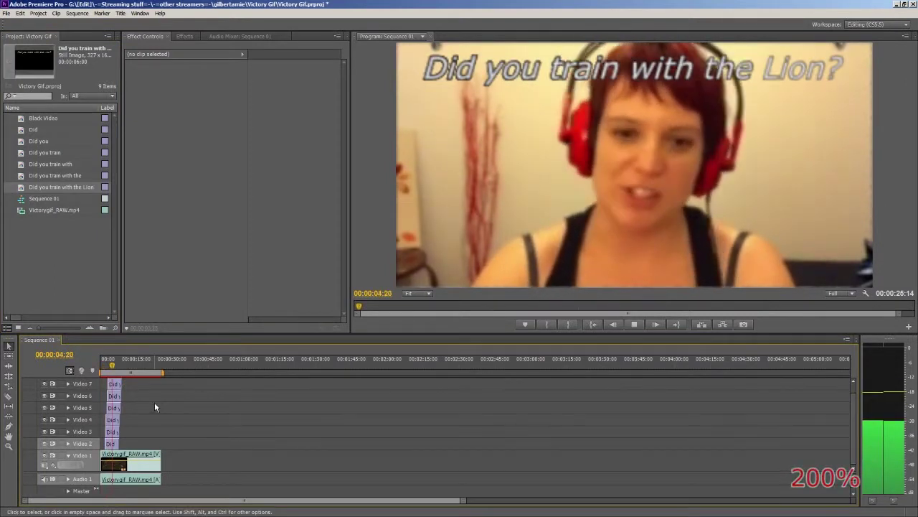
key("space")
key("Left")
key("Left")
key("Left")
key("Left")
key("Left")
key("Left")
key("Left")
key("Left")
key("Left")
key("Left")
key("Left")
key("Left")
key("Left")
key("Left")
key("Left")
key("Left")
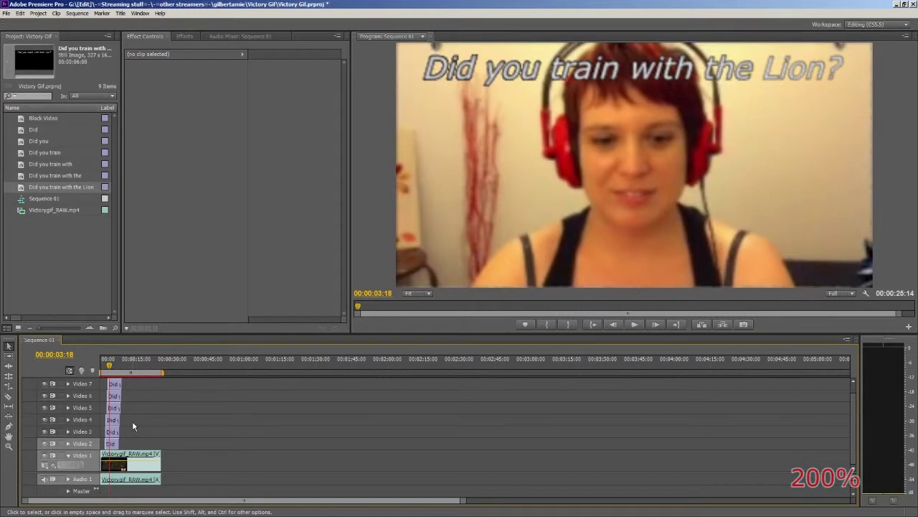
- Split the Did title on Video 2 at 00:00:02:04, where the Did you title starts
key("=")
key("=")
key("=")
key("=")
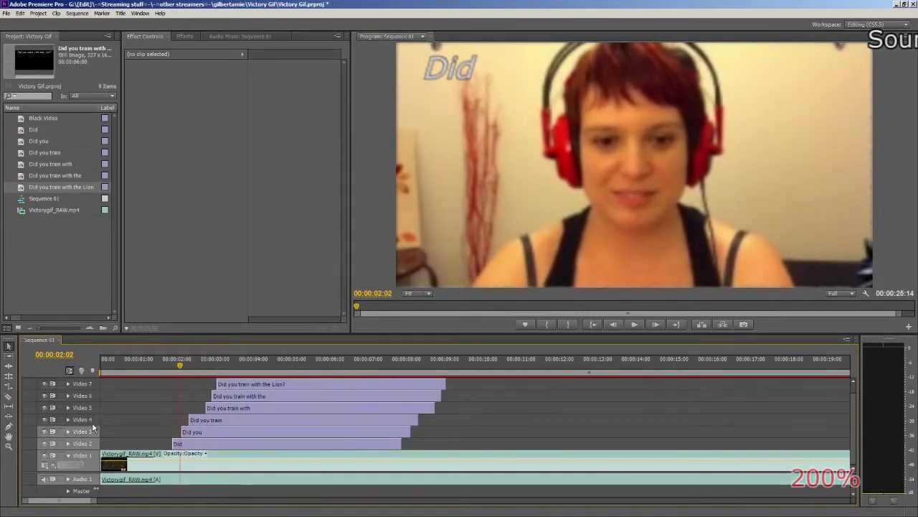
left_click(98, 388)
key("Down")
key("space")
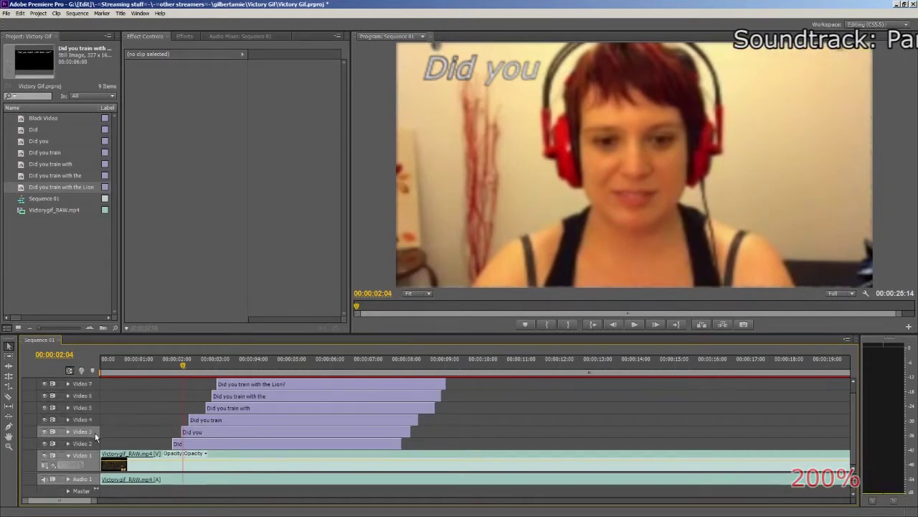
key("ctrl+k")
left_click(94, 429)
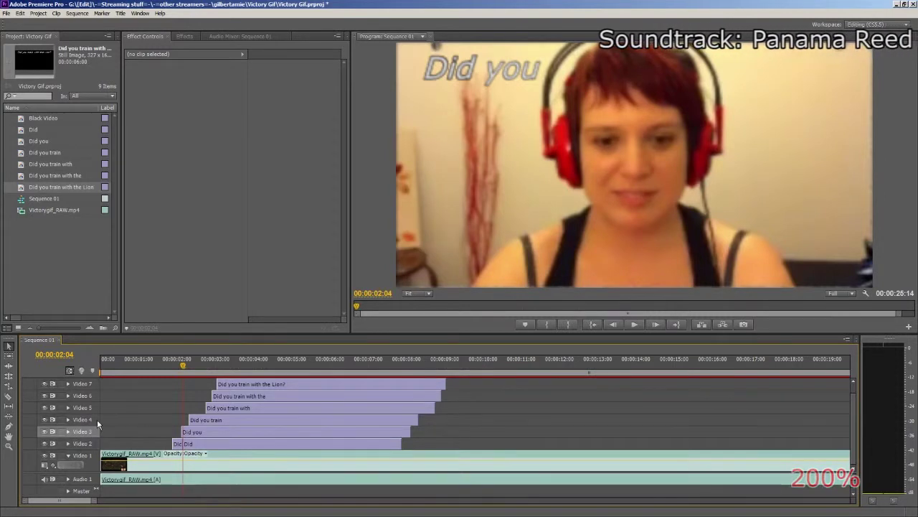
- Split the Did you title at 00:00:02:09 and the Did you train title at 00:00:02:20, where their following titles start
left_click(97, 419)
key("Down")
key("ctrl+k")
left_click(96, 419)
left_click(96, 407)
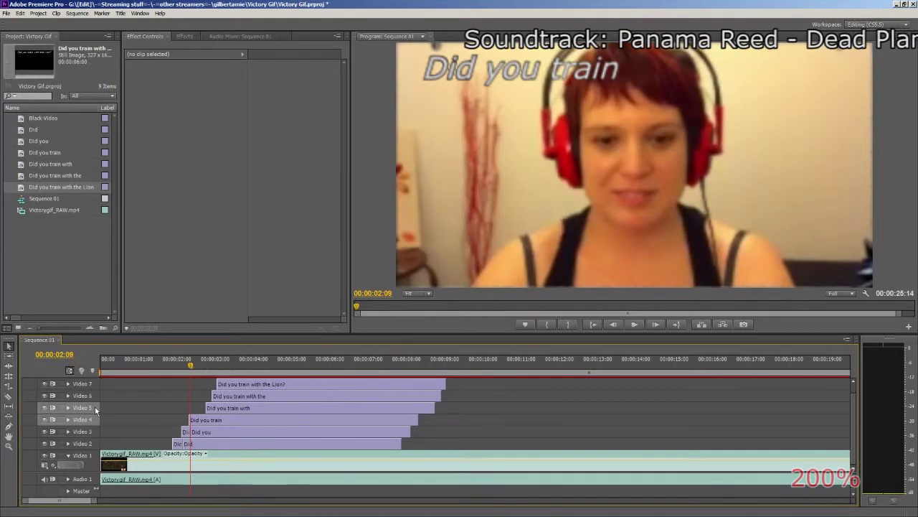
key("Down")
key("ctrl+k")
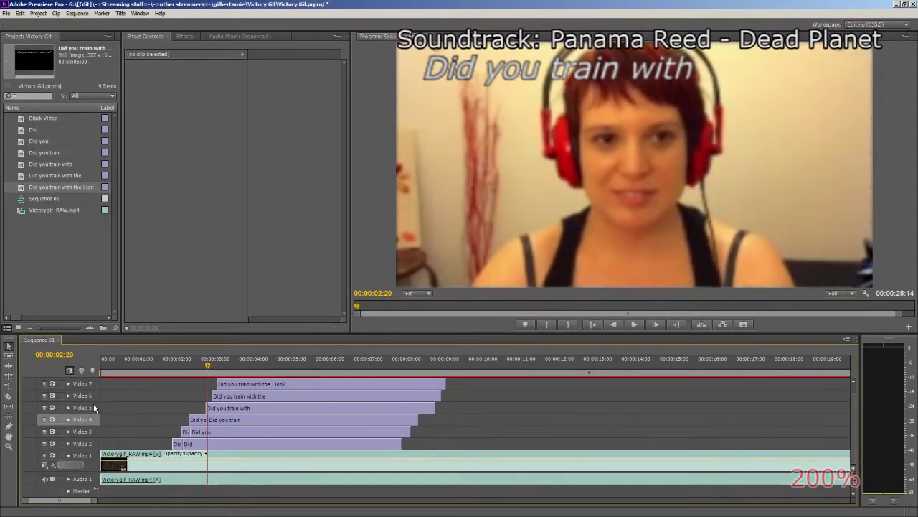
- Split the Did you train with title at 00:00:02:24 and the Did you train with the title where the Lion title starts
left_click(97, 407)
left_click(96, 395)
left_click(95, 419)
key("Down")
key("ctrl+k")
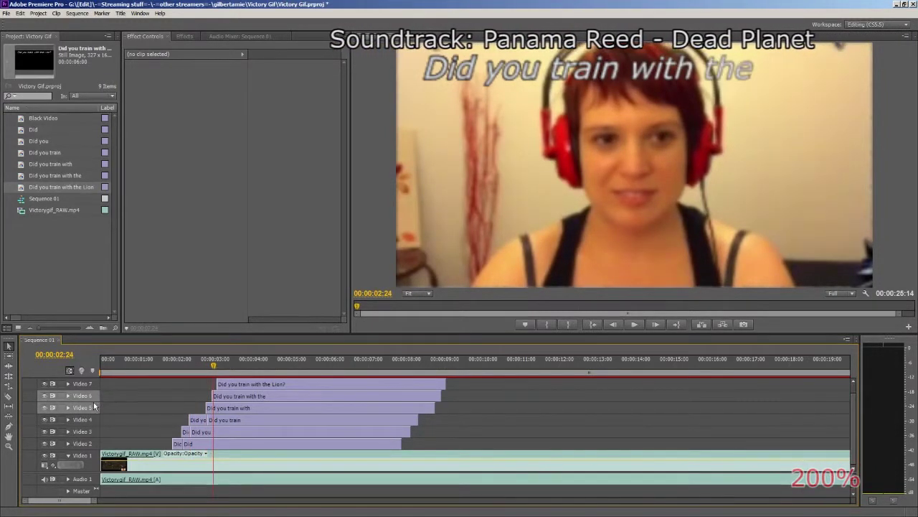
left_click(97, 396)
left_click(97, 406)
left_click(97, 395)
left_click(98, 385)
key("Down")
key("Right")
left_click(95, 384)
key("ctrl+k")
- Delete the leftover second halves of the split titles on Video 2 to Video 6 and play back the result
left_click_drag(472, 388, 315, 442)
key("Delete")
left_click(148, 369)
key("space")
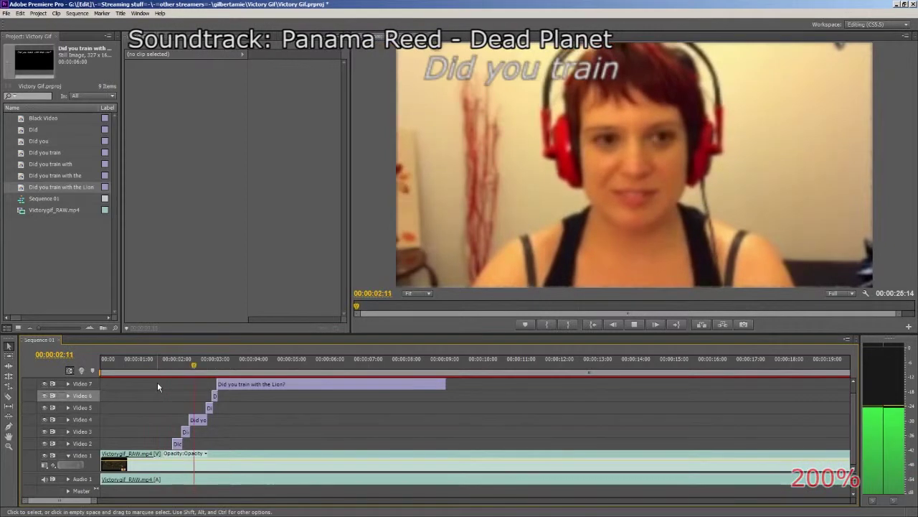
- Trim the short titles so each one ends exactly where the next begins, and play the titles through
left_click_drag(228, 372, 173, 369)
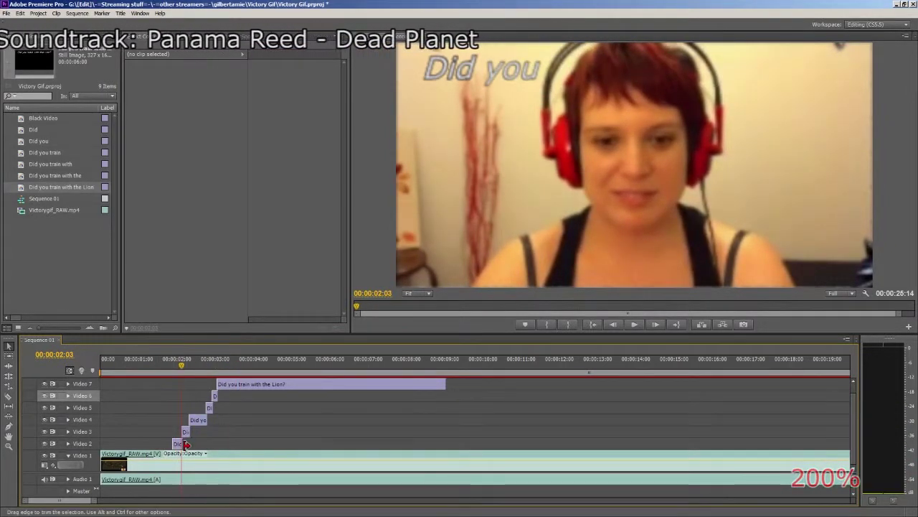
key("=")
key("=")
left_click_drag(425, 446, 453, 431)
left_click_drag(525, 417, 561, 396)
left_click(360, 366)
key("space")
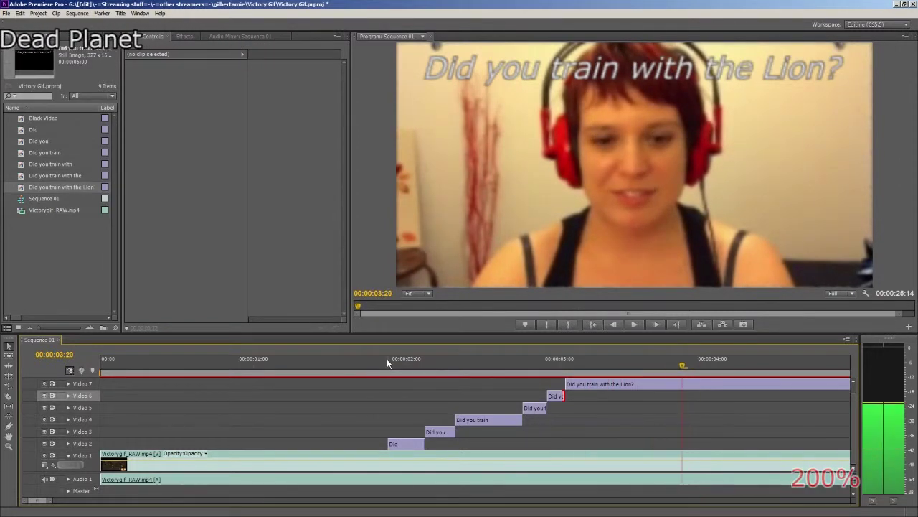
- Split the Did you train with the Lion title at 00:00:03:19 and delete the part after the cut
left_click(94, 385)
key("ctrl+k")
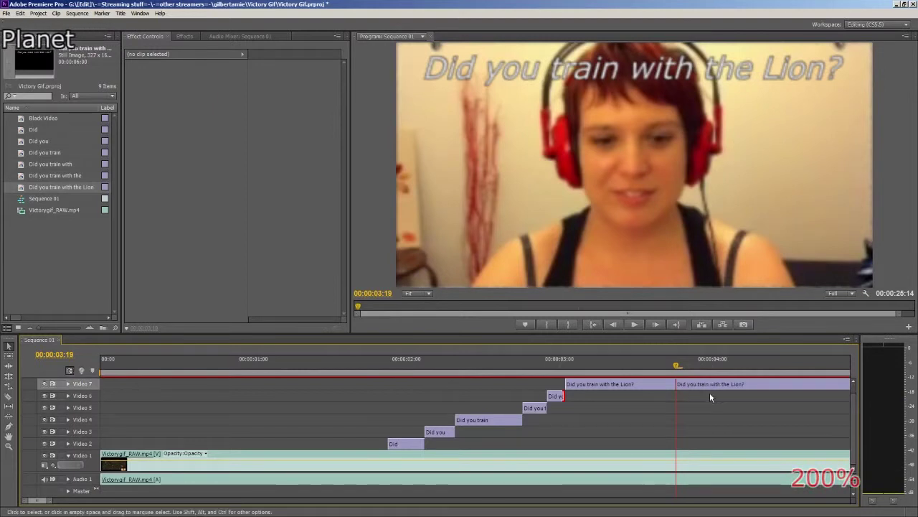
left_click(710, 386)
key("Delete")
- Try a Dip to Black transition at the end of the Lion title, preview it and remove it
left_click(184, 37)
left_click(129, 89)
left_click(129, 89)
left_click(129, 89)
left_click(129, 89)
left_click(130, 98)
left_click(134, 117)
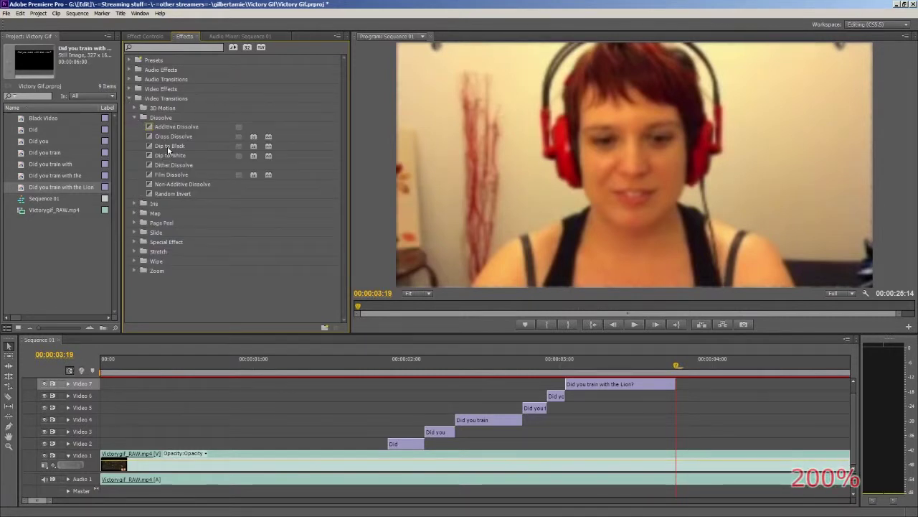
left_click_drag(167, 145, 689, 387)
left_click(611, 358)
key("space")
key("space")
left_click(651, 385)
key("Delete")
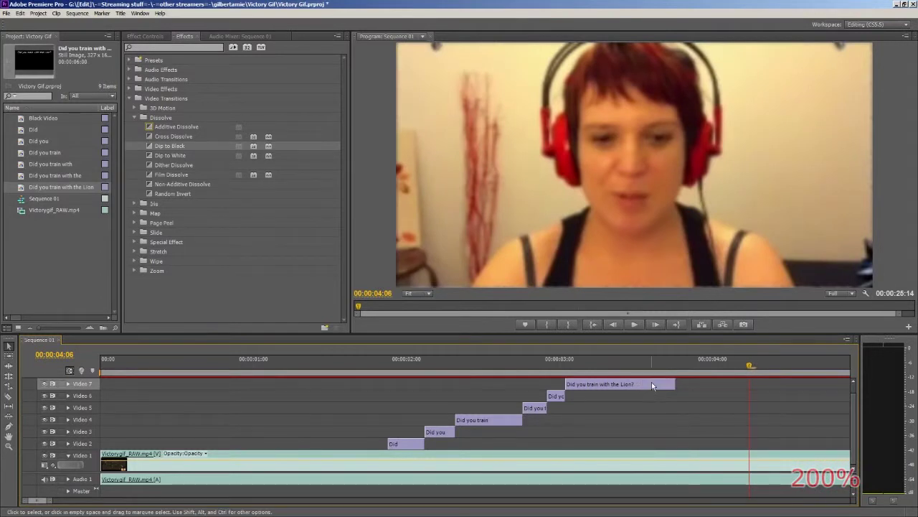
- Keyframe the Lion title's opacity to fade from 100% at 00:00:03:10 to 0% at the title's end
left_click(652, 385)
key("Up")
key("Left")
key("Left")
key("Left")
key("Left")
key("Left")
key("Left")
key("Left")
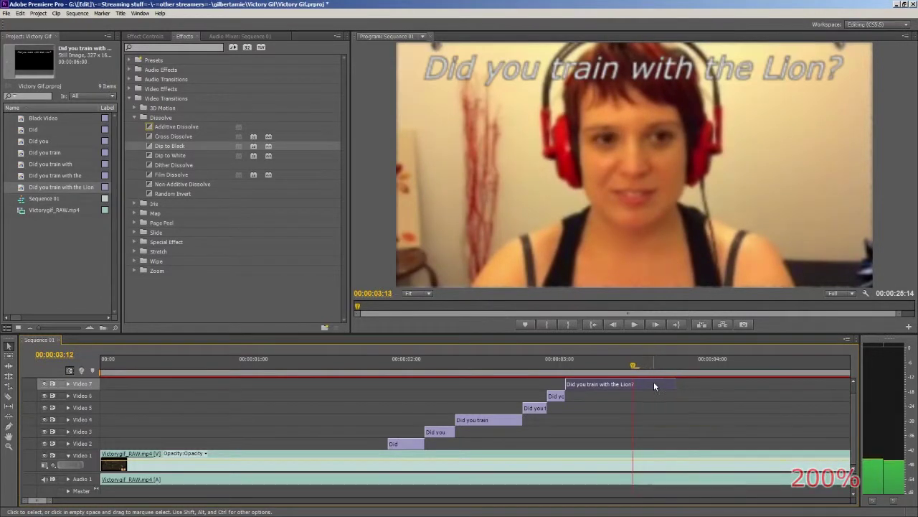
key("Left")
key("Left")
key("Left")
key("Left")
key("Left")
key("Left")
key("Right")
key("Right")
key("Right")
key("Right")
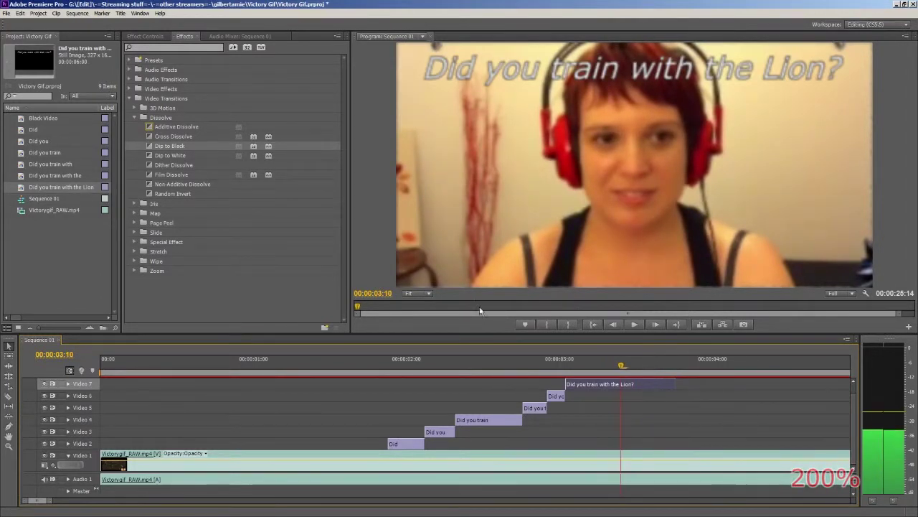
left_click(133, 37)
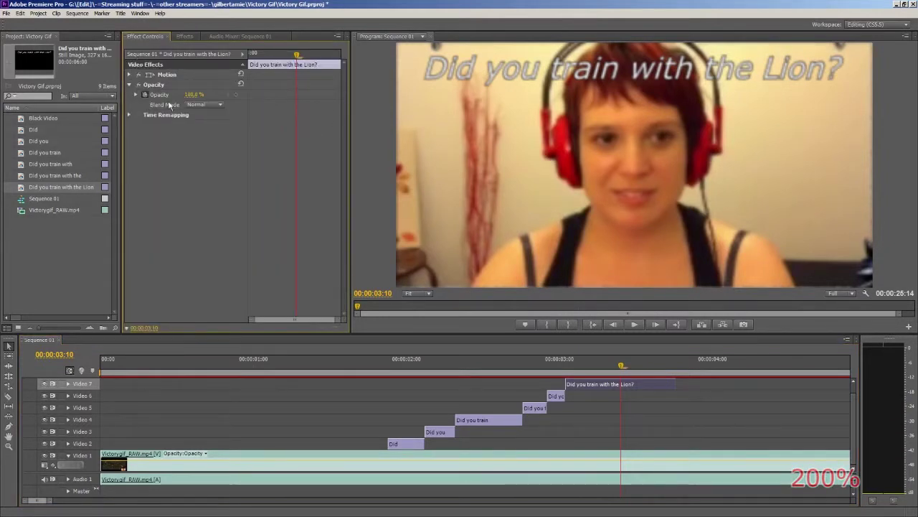
left_click(195, 94)
- Play the word-by-word titles to preview the fade-out of the Lion title
left_click(552, 364)
key("space")
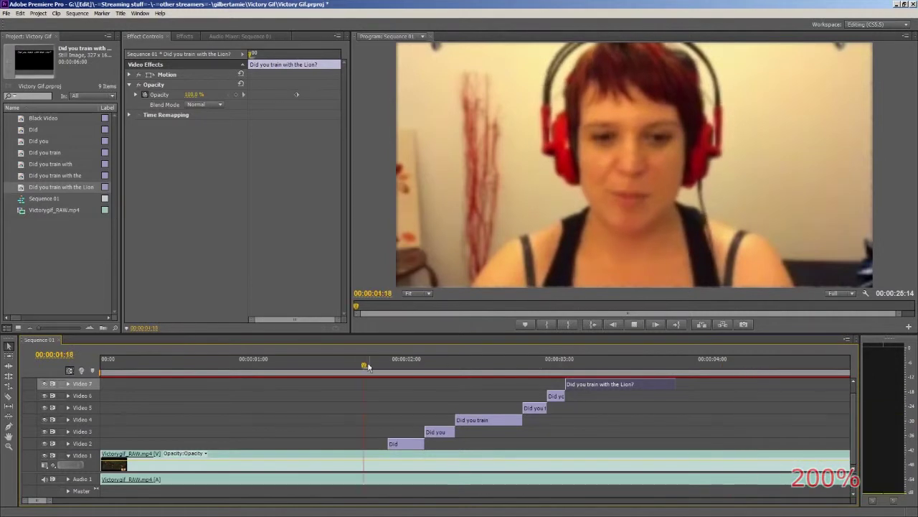
left_click(407, 365)
key("space")
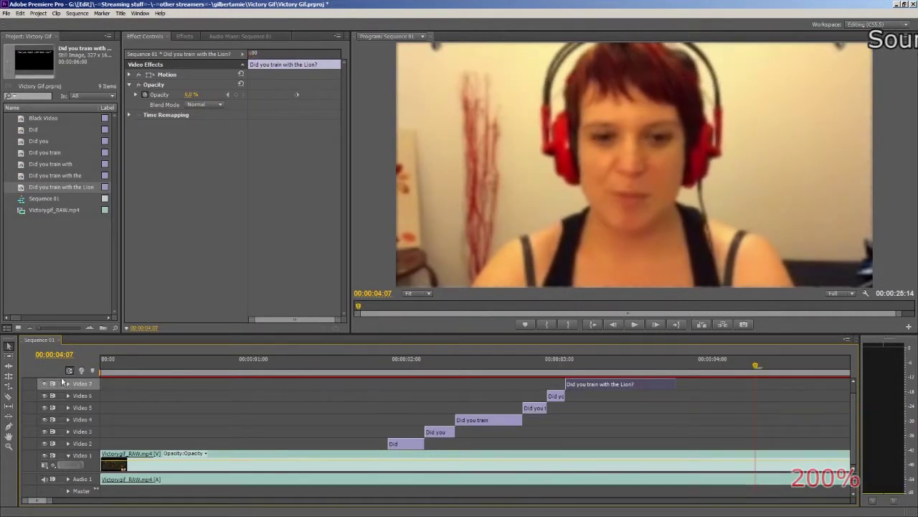
- Create a bin named Q? and move the black video and all the title items into it
right_click(44, 250)
mouse_move(65, 275)
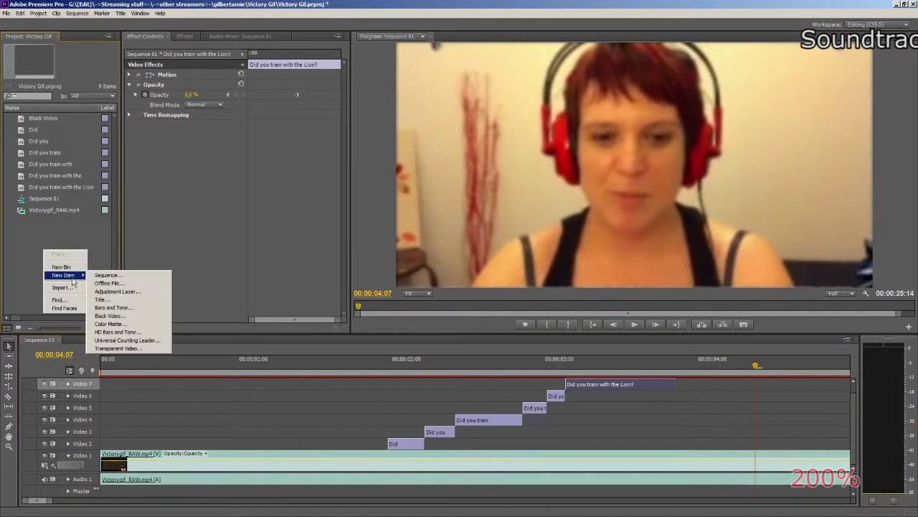
left_click(61, 266)
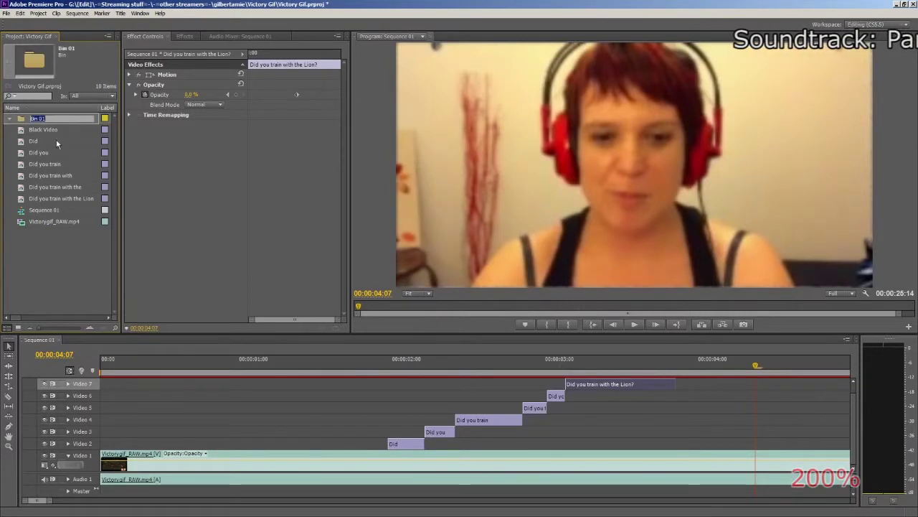
type("Q/")
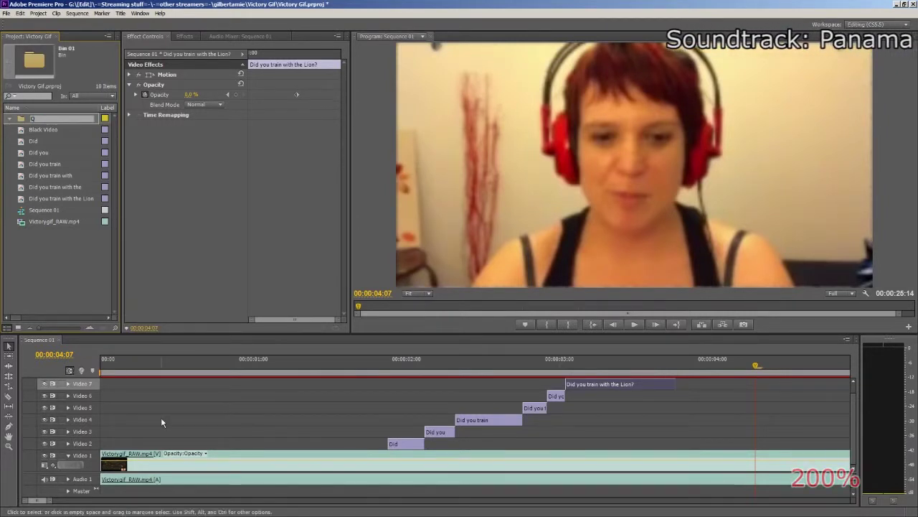
left_click(32, 144)
left_click(46, 200, "shift")
left_click_drag(31, 120, 44, 117)
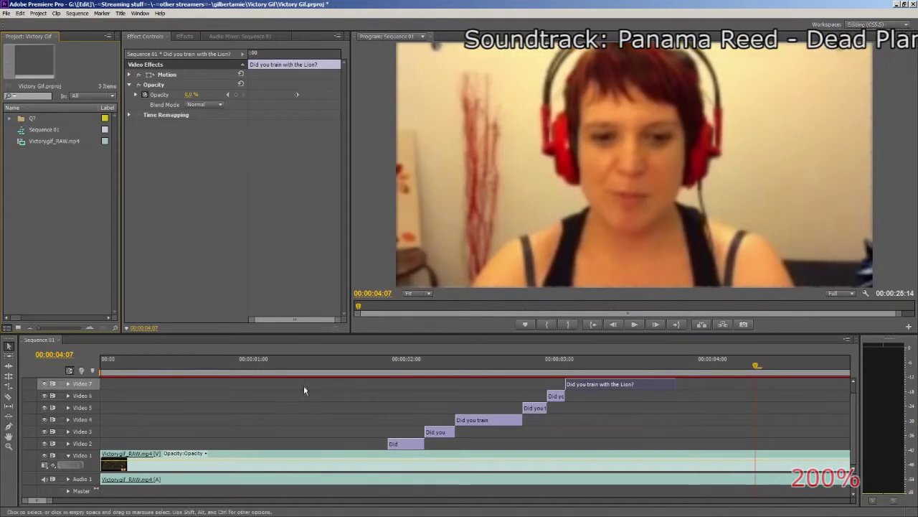
- Play the sequence from the start to review it, fit the whole sequence in the timeline, save the project and return to about 00:00:03:21
key("Home")
key("space")
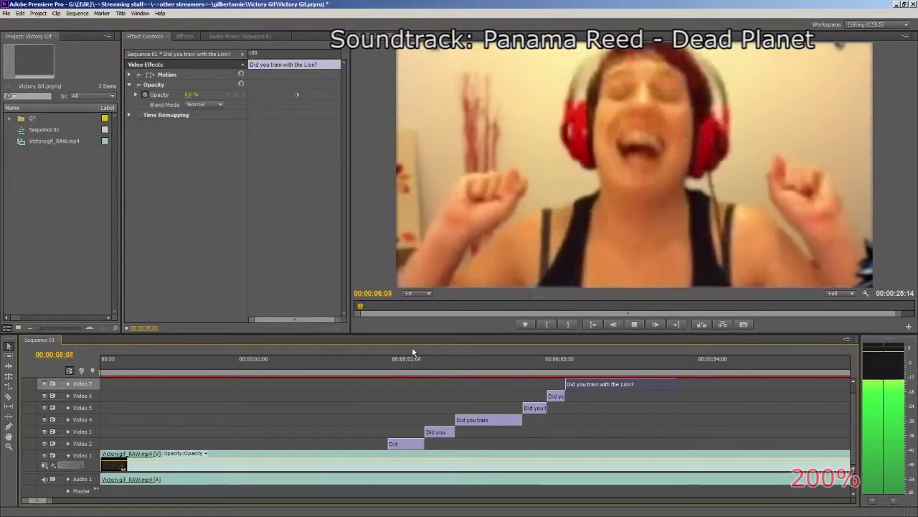
key("space")
left_click(512, 408)
key("backslash")
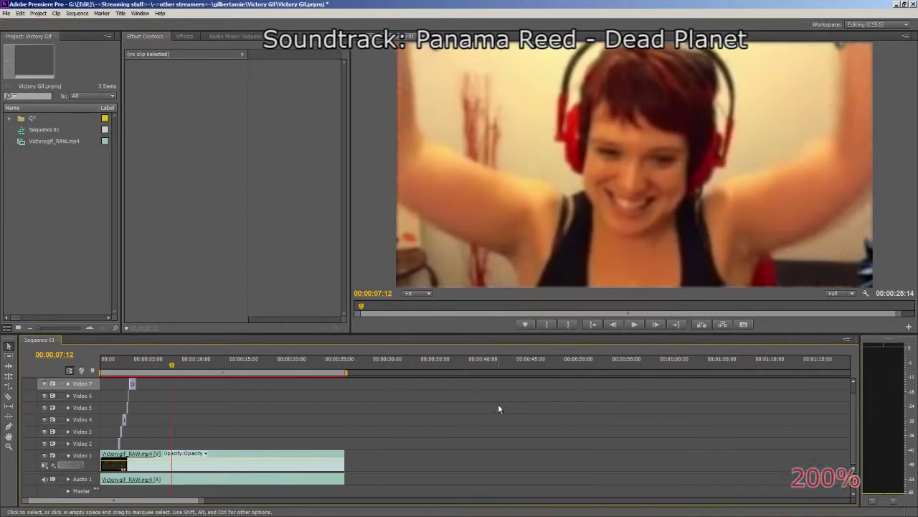
key("ctrl+s")
left_click(136, 365)
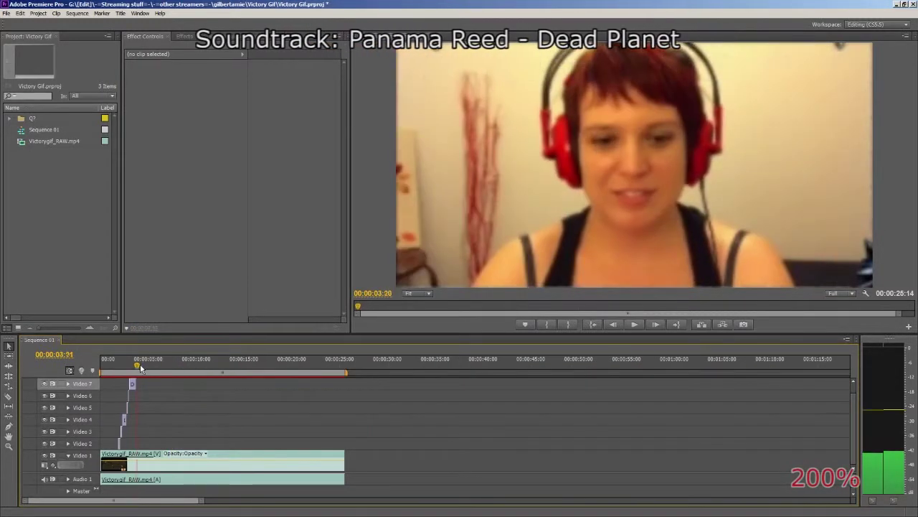
- Try to build a new title at 00:00:04:20 with a text box along the frame's lower edge at font size 39
left_click_drag(144, 365, 146, 367)
right_click(26, 224)
mouse_move(43, 249)
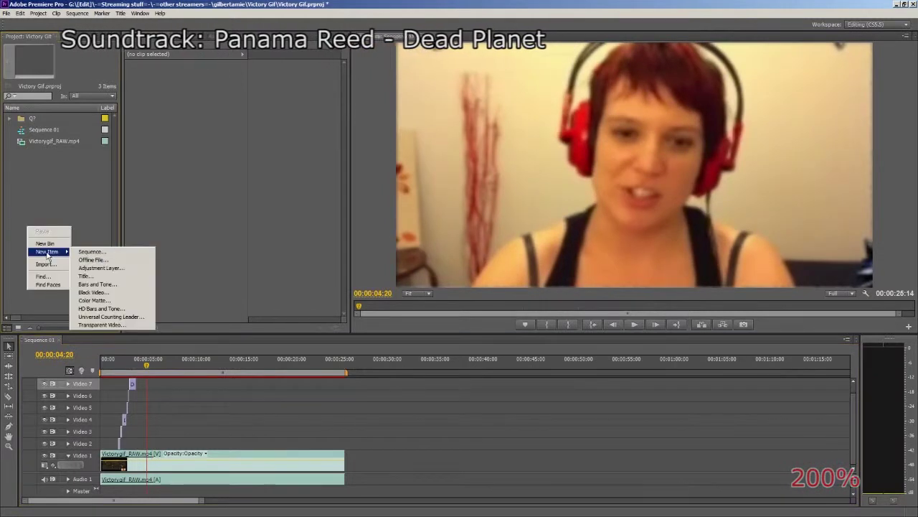
left_click(104, 277)
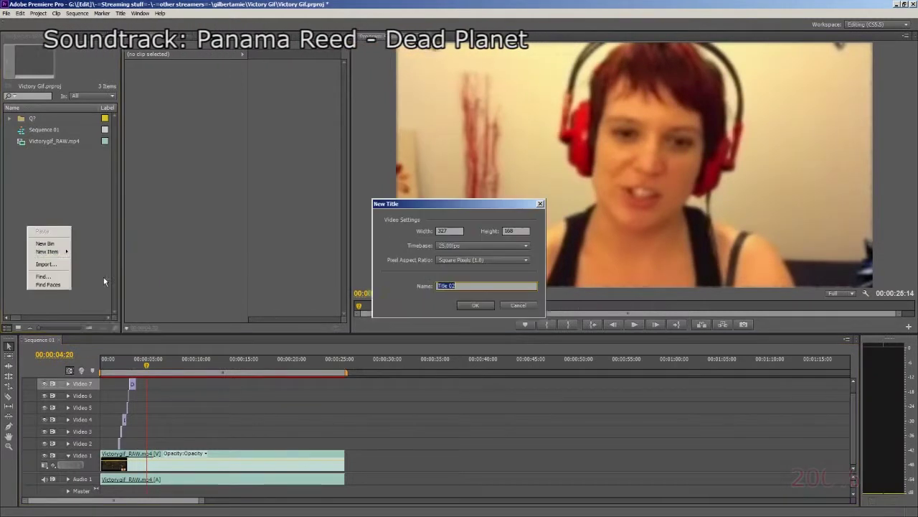
left_click(474, 305)
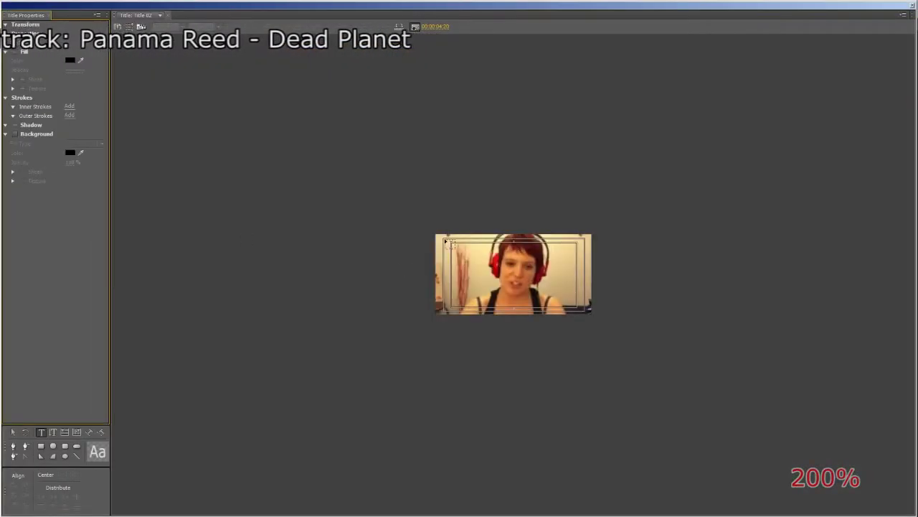
left_click_drag(443, 294, 582, 313)
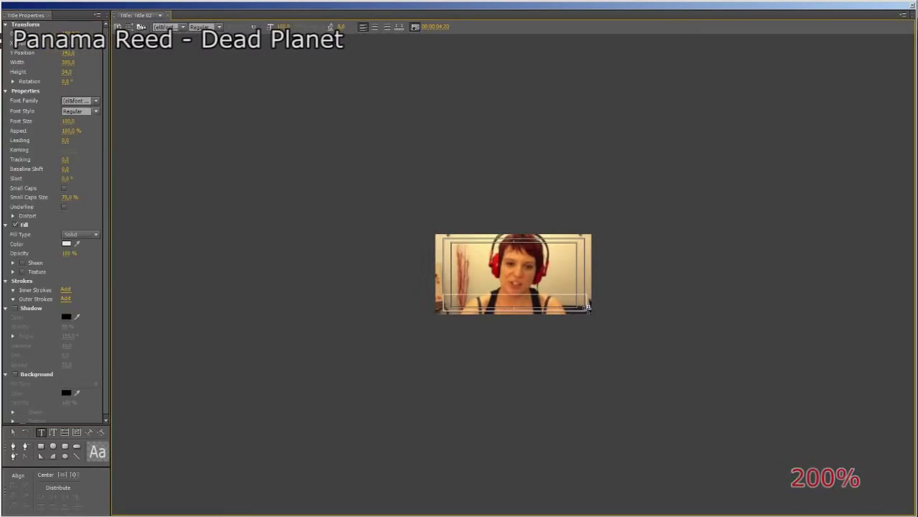
left_click(11, 432)
left_click_drag(514, 294, 514, 290)
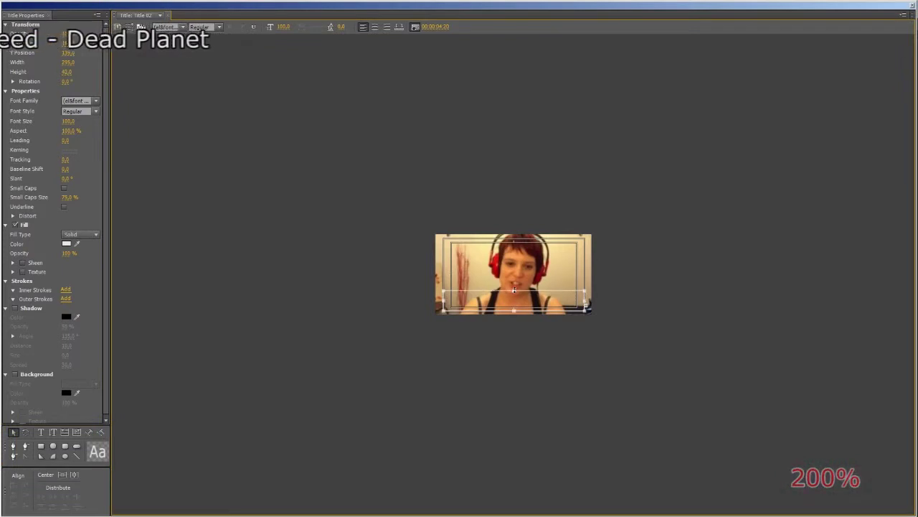
left_click(41, 432)
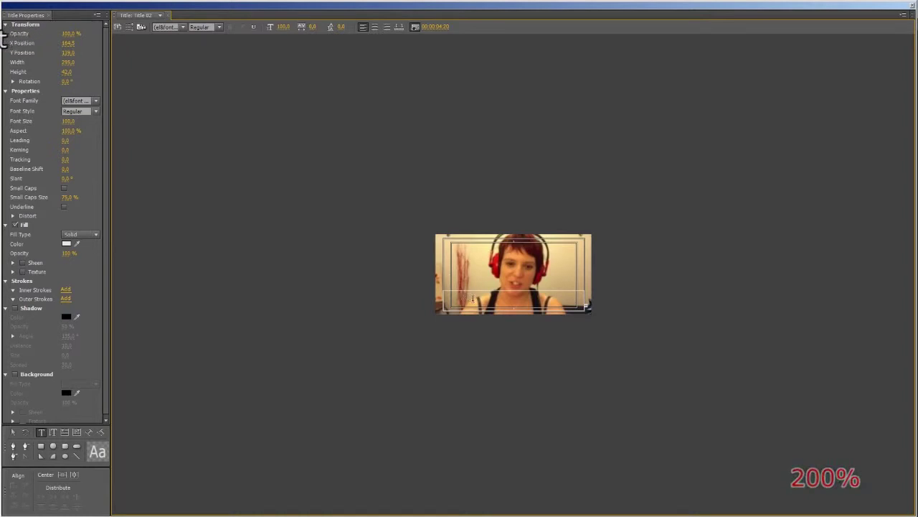
left_click_drag(70, 121, 33, 120)
left_click(169, 27)
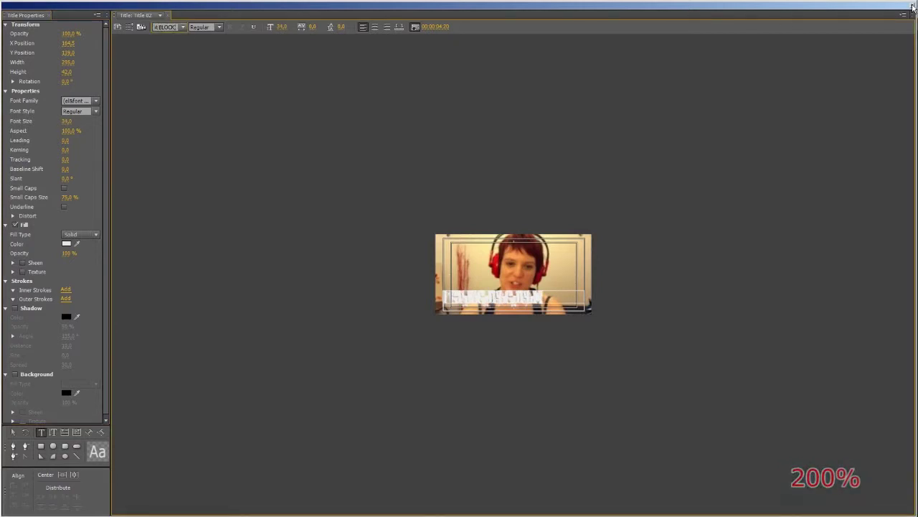
left_click(913, 7)
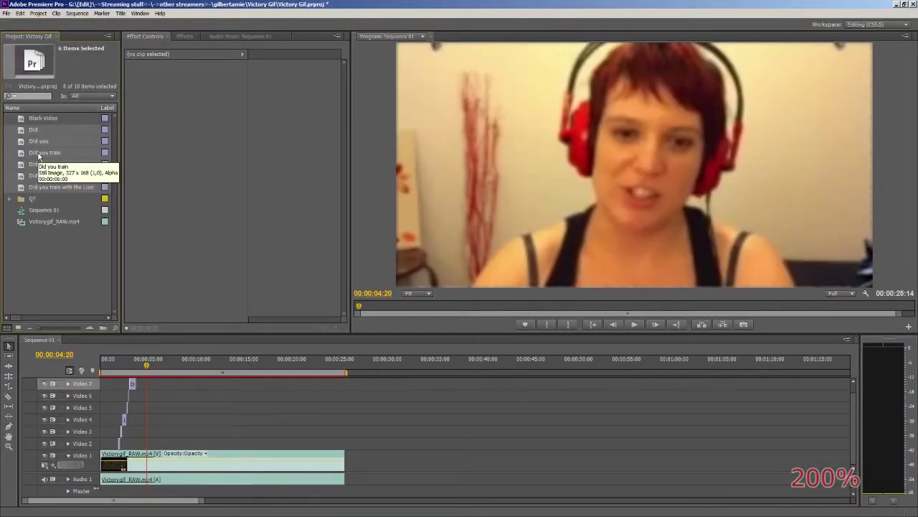
left_click(20, 12)
left_click(53, 31)
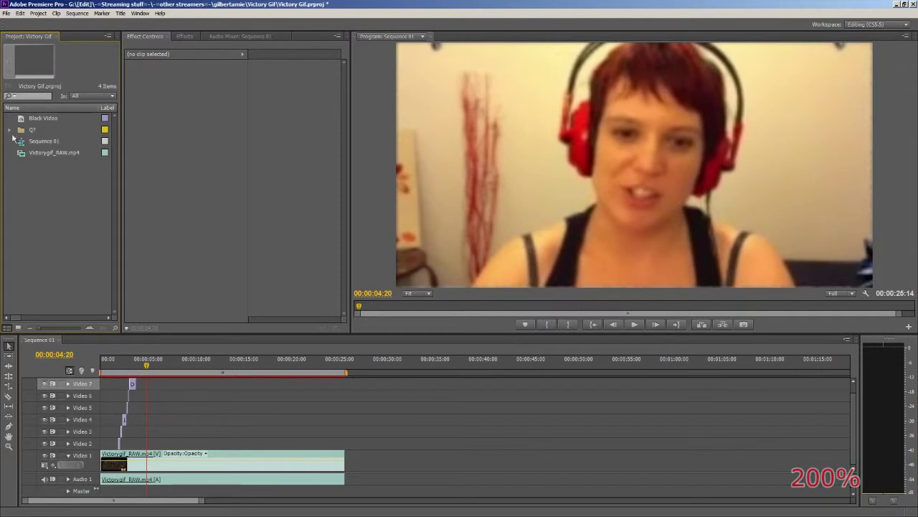
- Put a copy of the Did you train with the Lion title outside the Q? bin and rename it I'm a Witcher!
left_click(9, 130)
left_click_drag(56, 199, 59, 257)
left_click(10, 141)
left_click(83, 130)
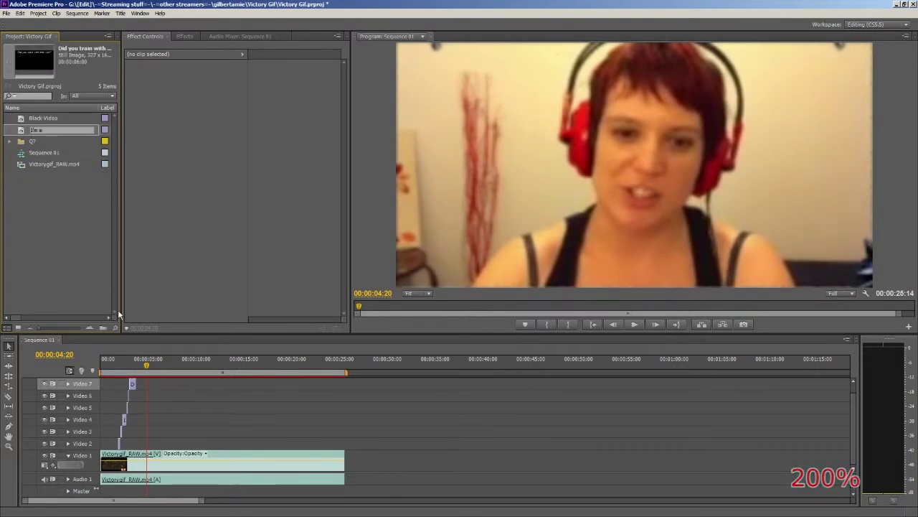
type("her!")
left_click(39, 193)
- Change the new title's text to I'm a Witcher! and set it to font size 36, centred, with a slant of 0
double_click(22, 133)
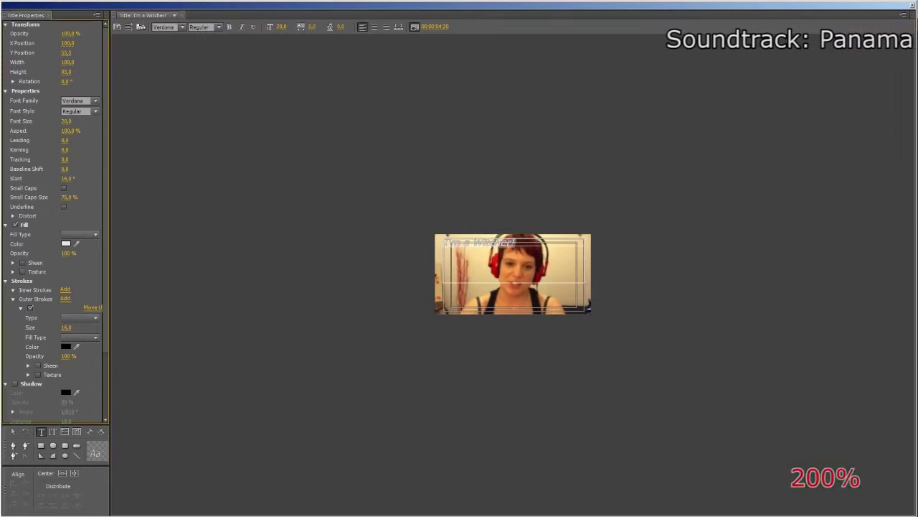
mouse_move(66, 121)
left_mouse_down()
mouse_move(92, 121)
mouse_move(80, 121)
left_mouse_up()
left_click_drag(282, 27, 280, 26)
left_click(374, 27)
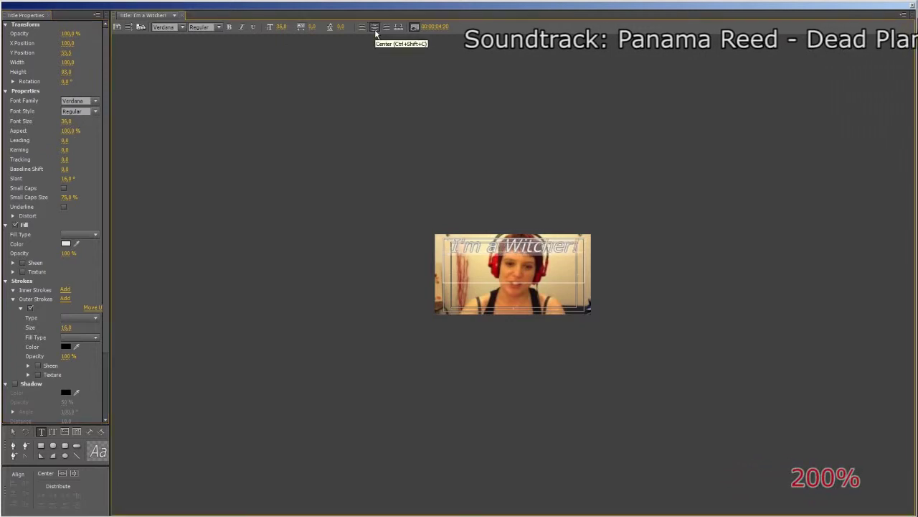
left_click(65, 178)
type("0")
key("Return")
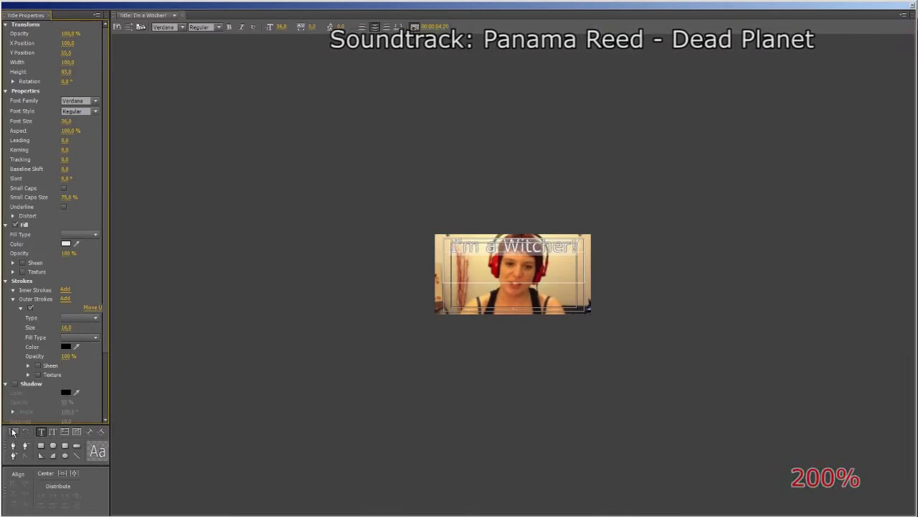
- Shrink the text box around I'm a Witcher! and move it to the frame's lower edge
left_click(13, 432)
left_click(516, 246)
left_click_drag(513, 247, 516, 306)
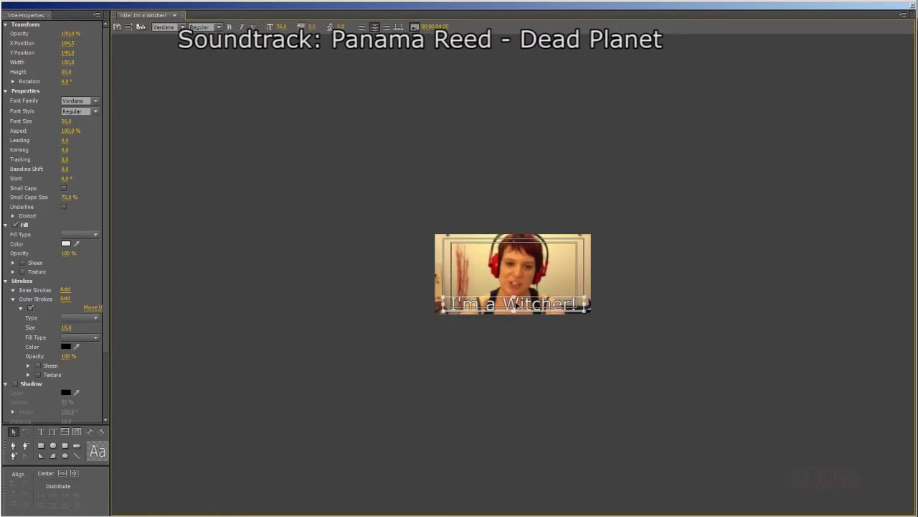
left_click(911, 4)
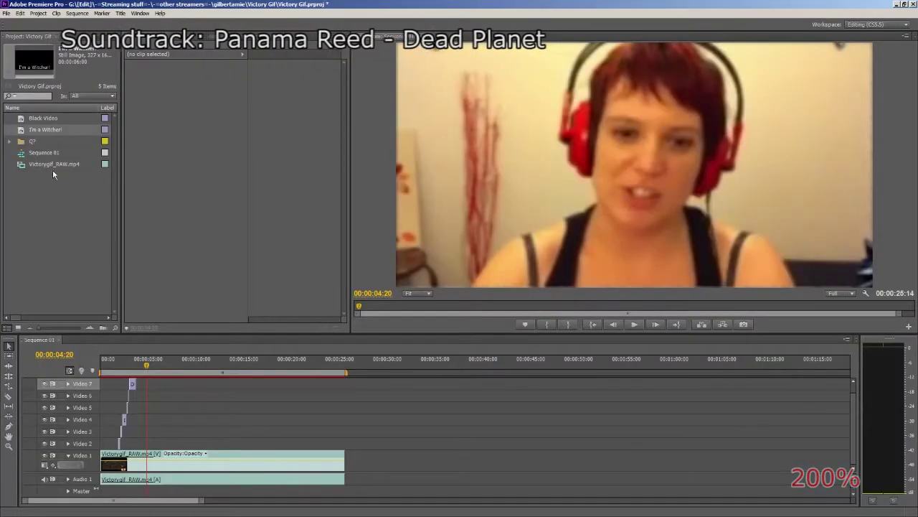
left_click(23, 131)
key("ctrl+c")
key("ctrl+v")
left_click(52, 143)
key("End")
key("ctrl+shift+Left")
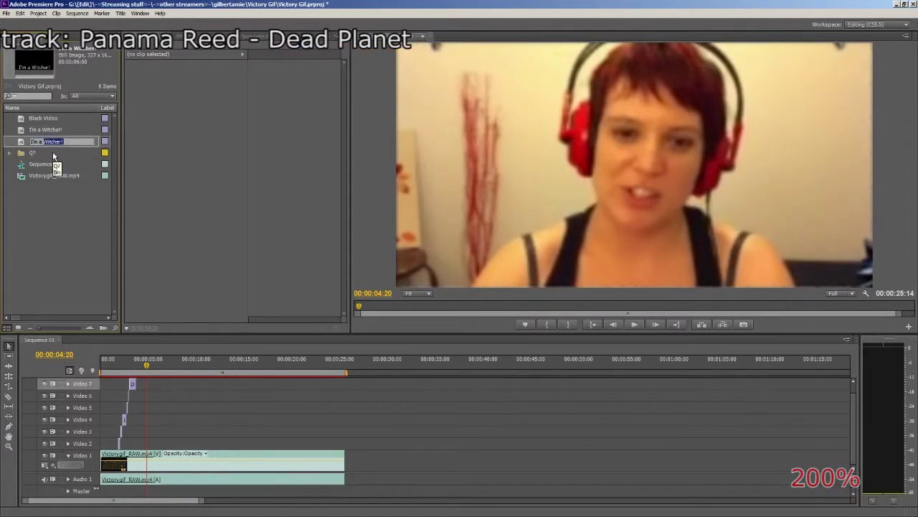
left_click(65, 218)
key("ctrl+z")
- Left-align the I'm a Witcher! text, narrow its box to about 270 and place it centred near the frame's lower edge
left_click(20, 130)
double_click(20, 130)
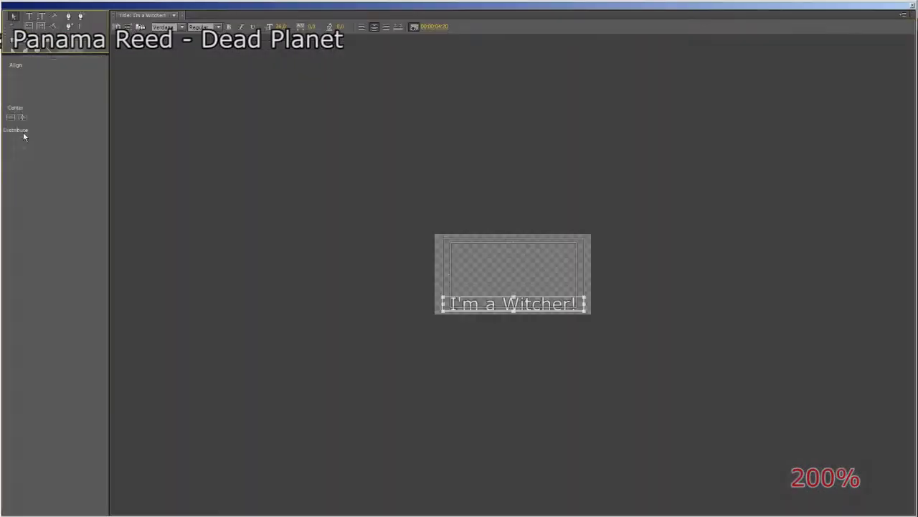
left_click(41, 430)
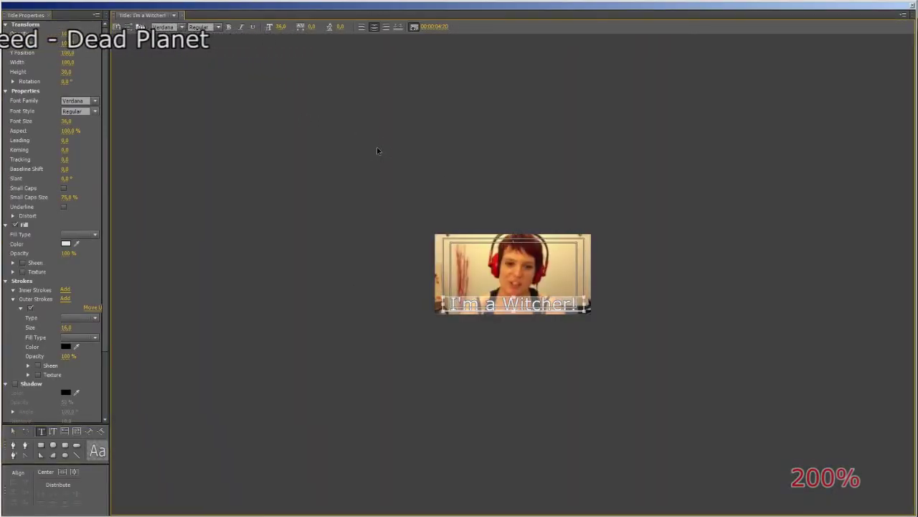
key("ctrl+z")
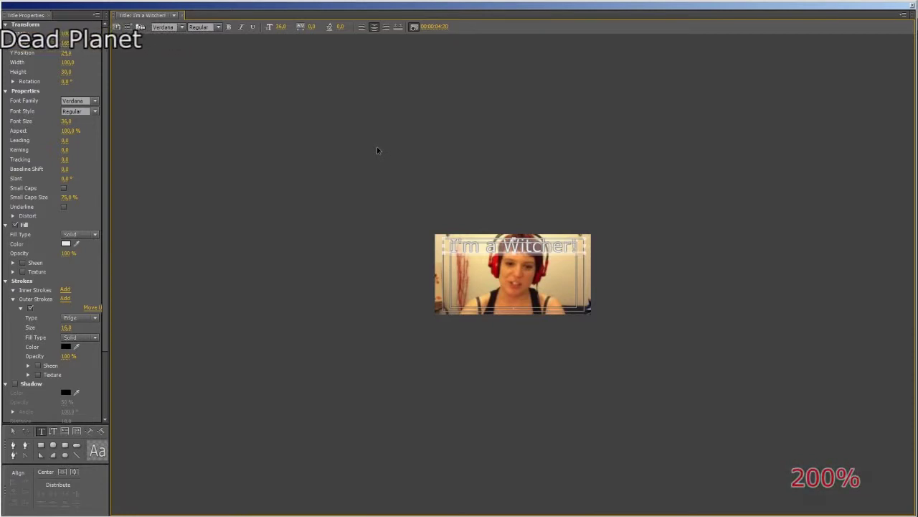
left_click(362, 28)
left_click(20, 431)
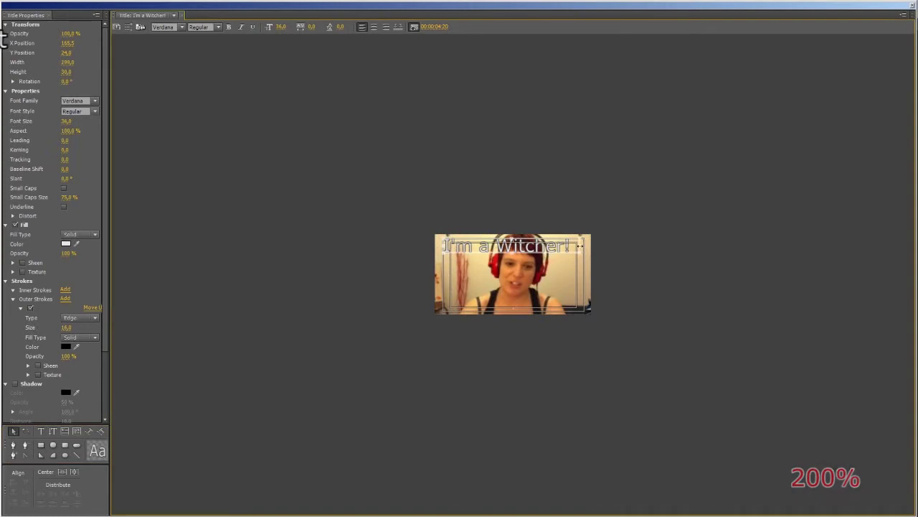
left_click_drag(513, 247, 516, 301)
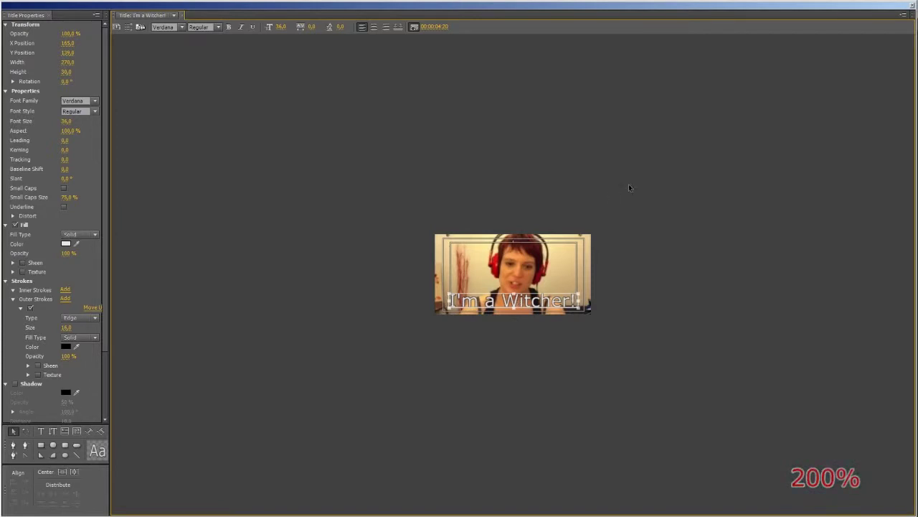
left_click(910, 9)
- Duplicate the I'm a Witcher! title as I'm a and delete the word Witcher! from its text
left_click(49, 142)
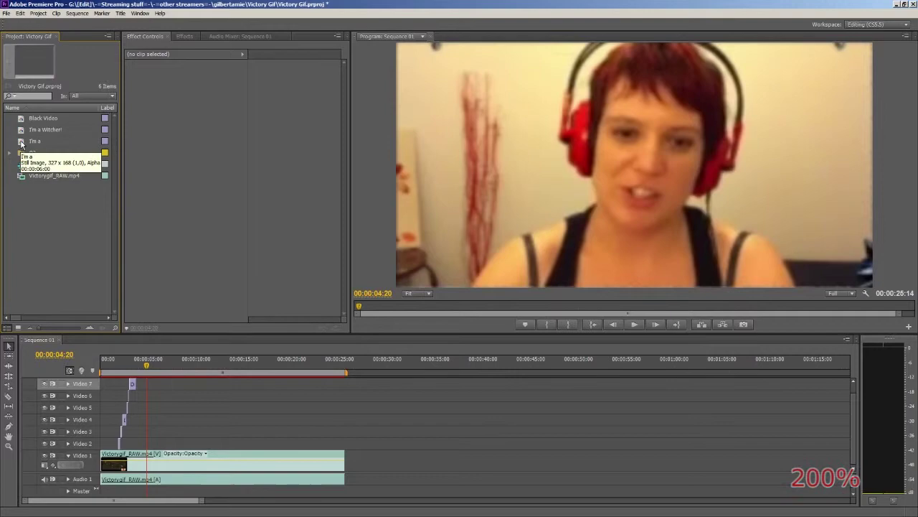
double_click(21, 141)
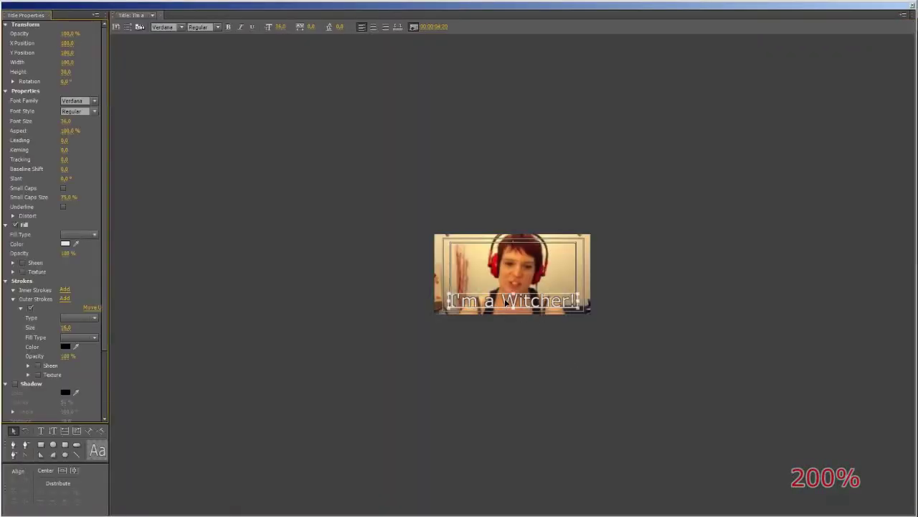
left_click(40, 431)
left_click_drag(501, 300, 610, 300)
key("Delete")
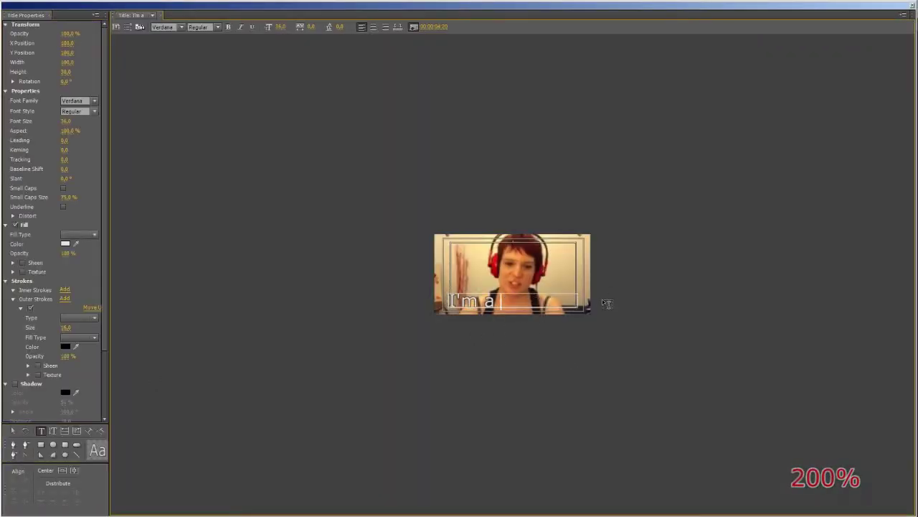
left_click(913, 6)
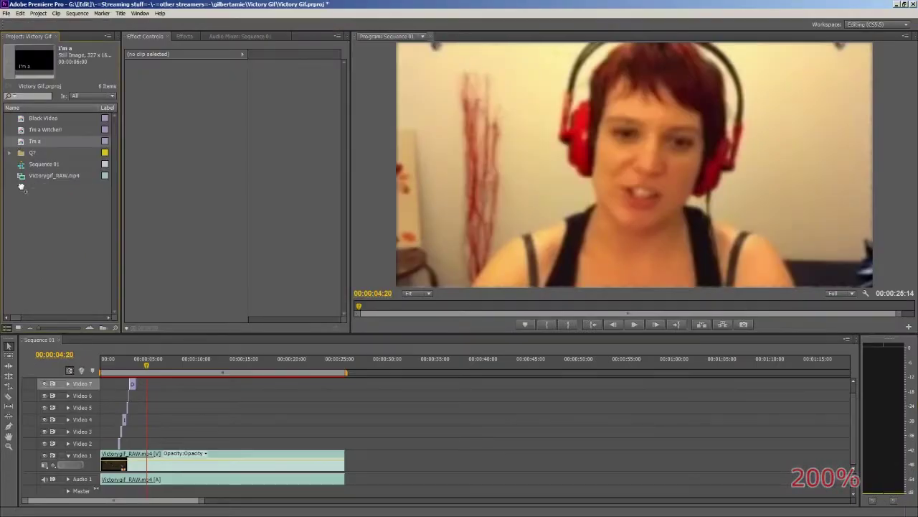
- Duplicate the I'm a title as I'm and delete the word a from its text
left_click(46, 141)
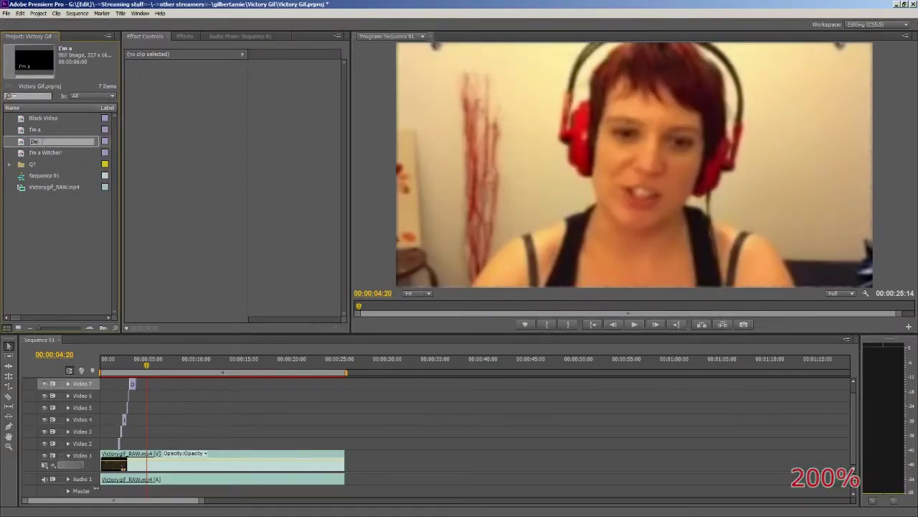
double_click(32, 143)
key("BackSpace")
key("BackSpace")
left_click(913, 7)
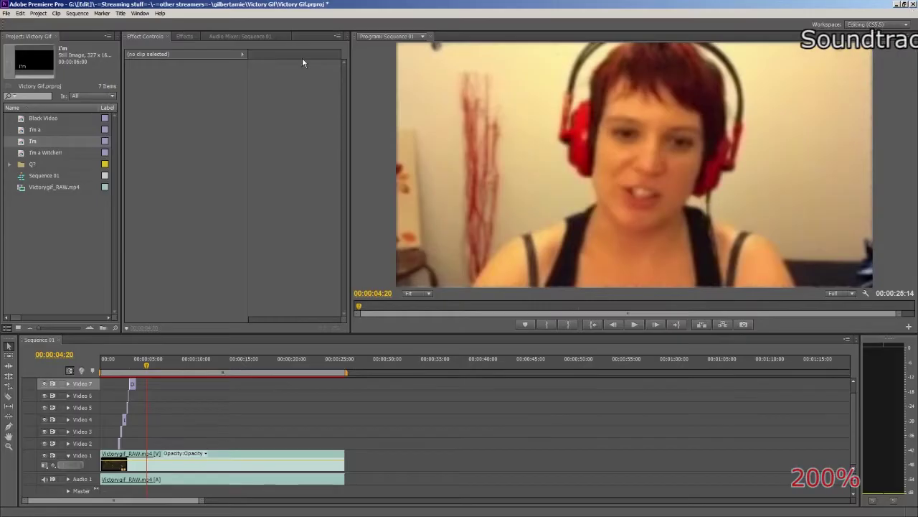
- Step the playhead back to the end of the Lion title and place the I'm title on Video 2 just after it
left_click(176, 399)
key("Left")
key("Left")
key("Left")
key("Left")
key("Left")
key("Left")
key("Left")
key("Left")
key("Left")
key("Left")
key("Left")
key("Left")
key("Left")
key("Left")
key("Left")
key("Left")
key("Left")
key("Left")
key("Left")
key("Left")
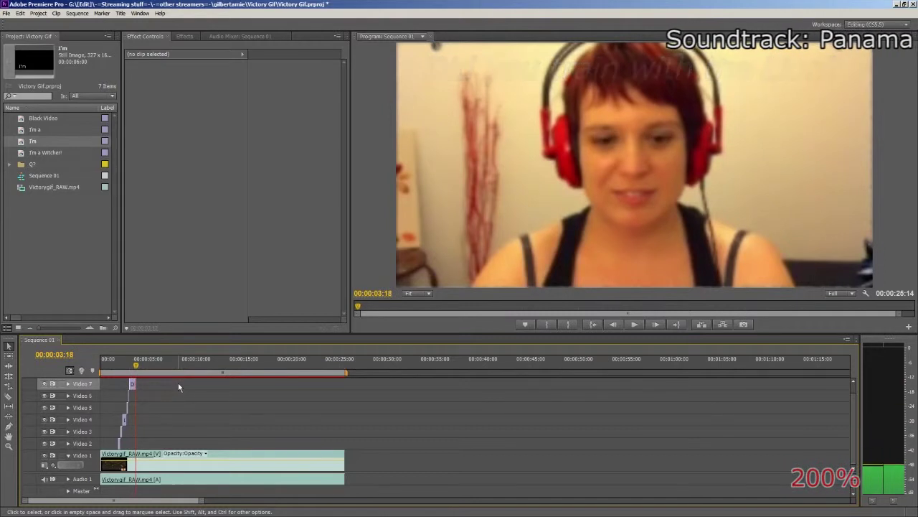
key("Left")
key("Left")
left_click_drag(27, 142, 141, 443)
- Place the I'm a title on Video 3 and the I'm a Witcher! title on Video 4, each starting where its last word is spoken
key("space")
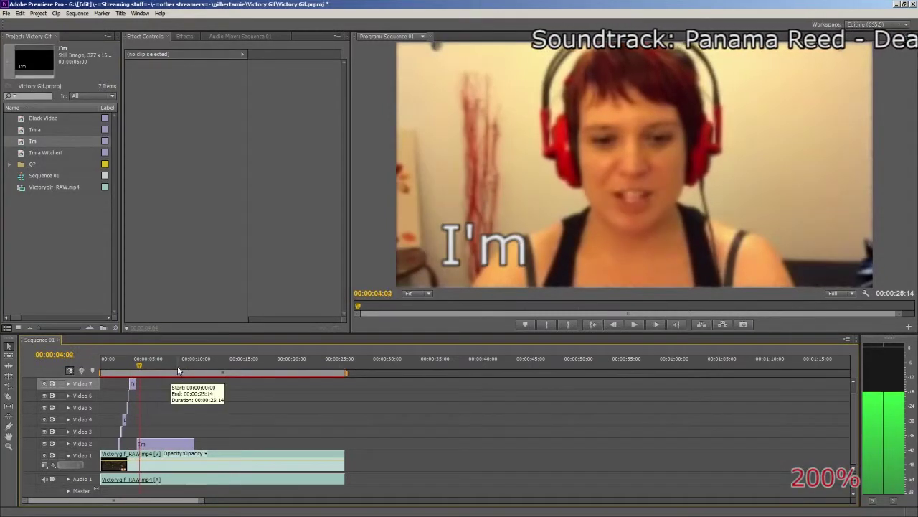
left_click_drag(29, 130, 138, 443)
key("space")
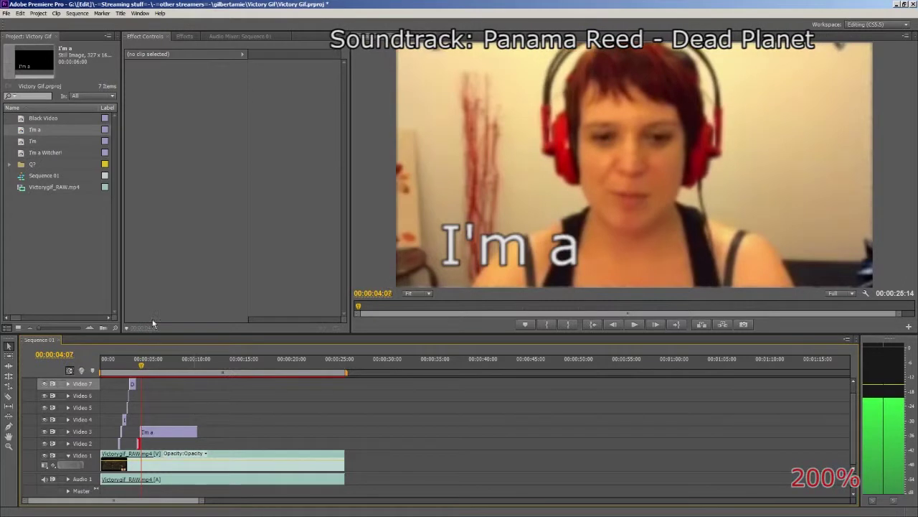
key("Left")
left_click_drag(22, 154, 141, 435)
- Play on to 00:00:05:02 and trim the end of the I'm a Witcher! title to that point
key("space")
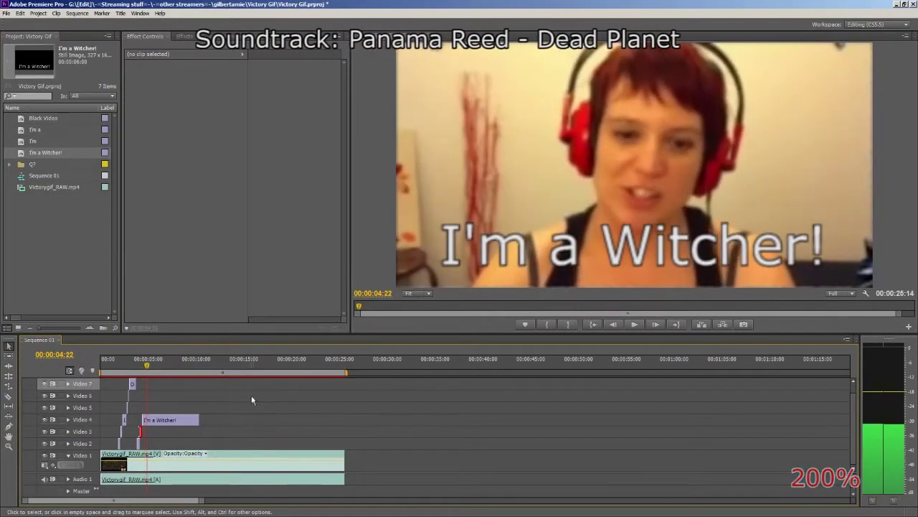
key("space")
left_click_drag(197, 425, 144, 424)
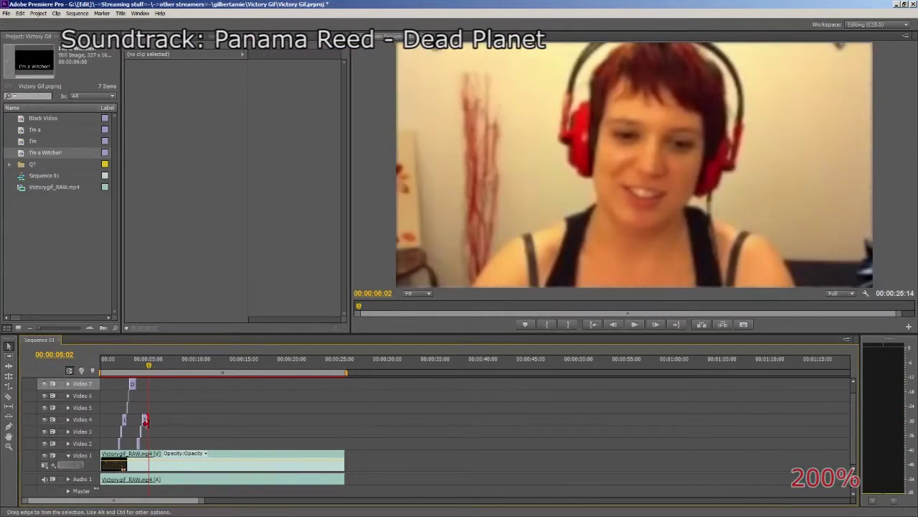
- Keyframe the I'm a Witcher! title's opacity to fade from 100% at 00:00:04:18 to 0% at the title's end
key("Left")
key("Left")
key("Left")
key("Left")
key("Left")
key("Left")
key("Left")
key("Left")
key("Left")
key("Left")
left_click(145, 423)
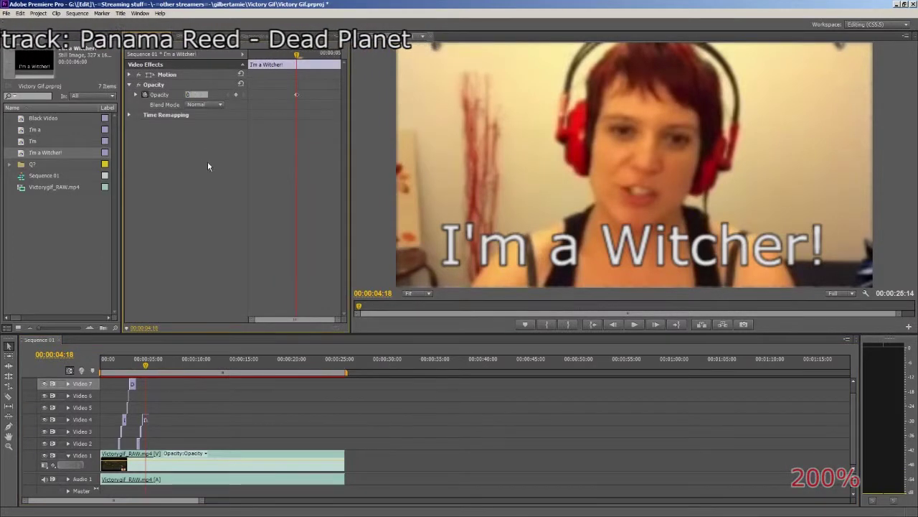
left_click(93, 420)
key("Down")
left_click(195, 94)
type("0")
key("Return")
- Play the sequence from about 00:00:01:21 to preview both sets of word-by-word titles and their fade-outs
left_click(119, 365)
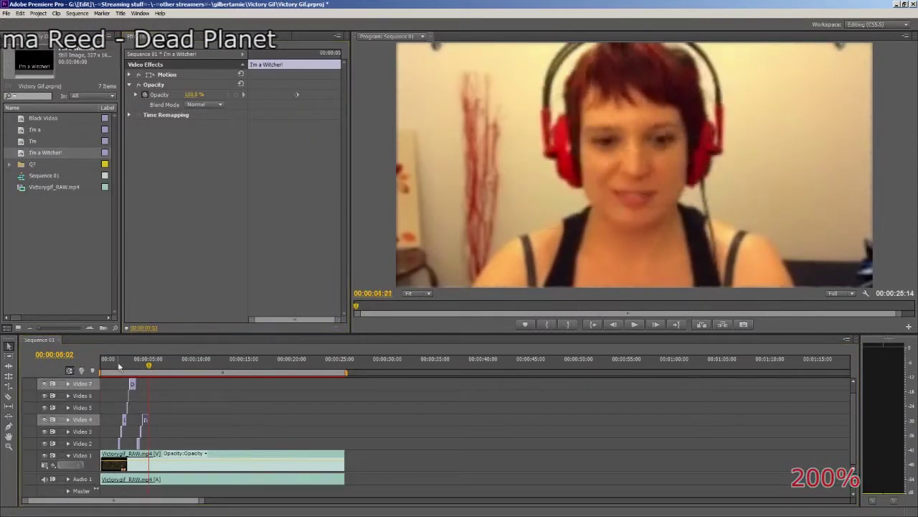
left_click(119, 366)
key("space")
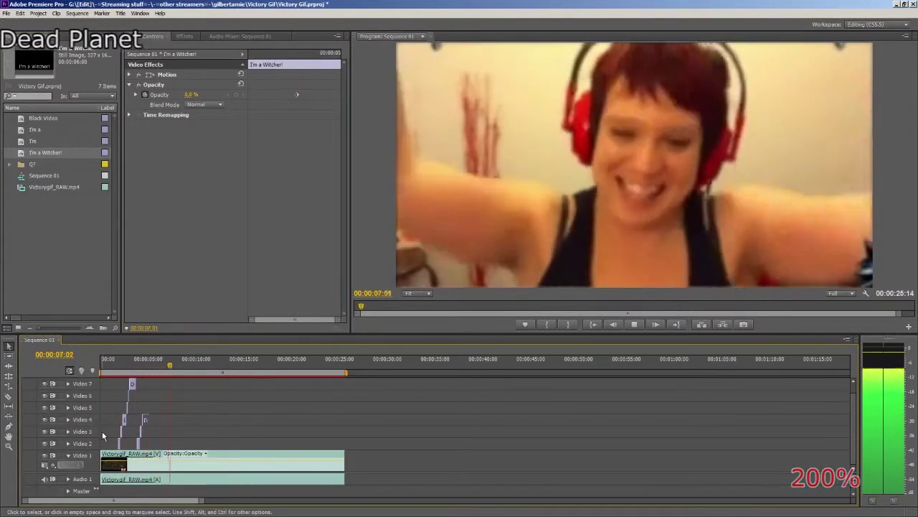
- Stop playback and duplicate the I'm a Witcher! title in the project bin
key("space")
left_click(23, 154)
key("ctrl+c")
left_click(27, 235)
key("ctrl+v")
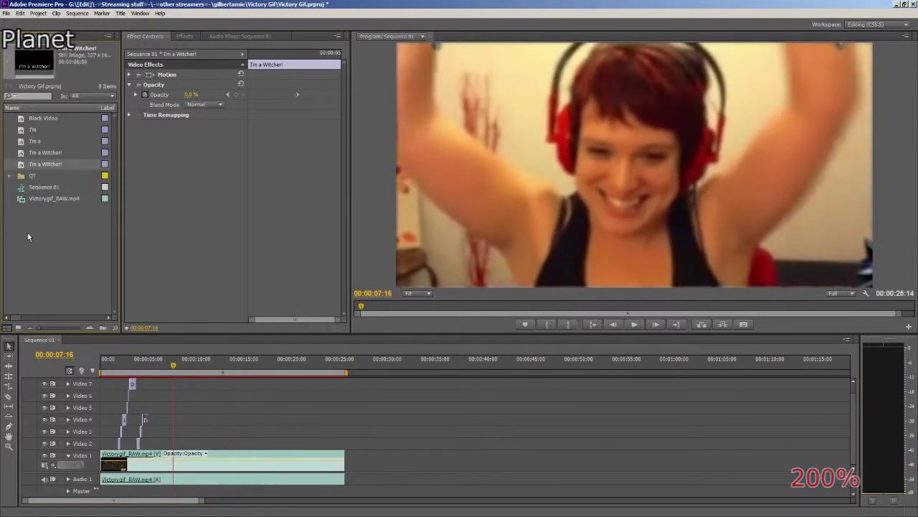
- Show the Video Usage metadata column and move it directly beside Name in the project bin, keeping the bin narrow
left_click_drag(120, 161, 271, 161)
left_click_drag(69, 320, 63, 234)
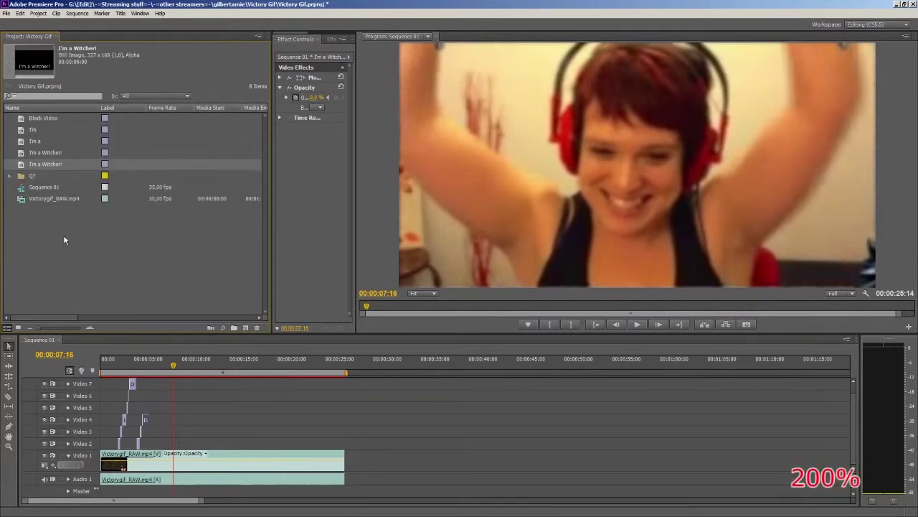
right_click(152, 111)
left_click(173, 117)
type("us")
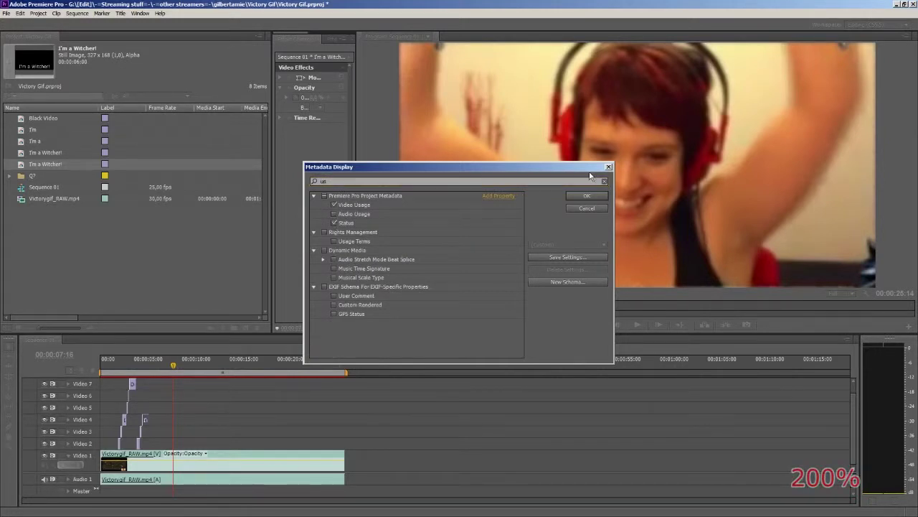
left_click(587, 195)
left_click_drag(67, 319, 190, 320)
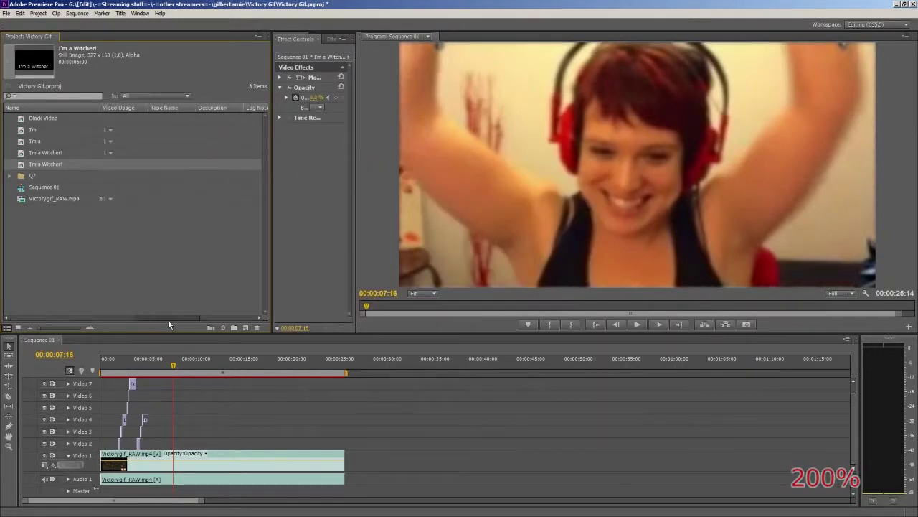
left_click_drag(95, 112, 118, 112)
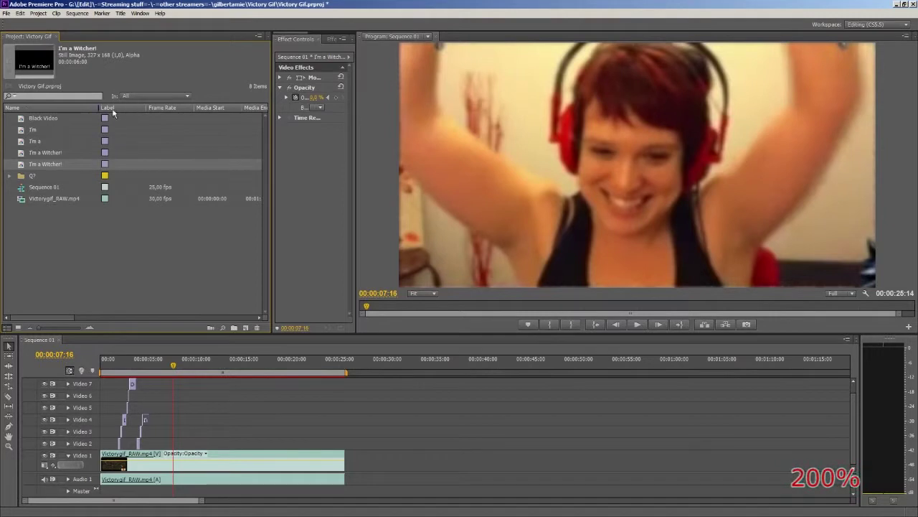
left_click_drag(271, 142, 129, 137)
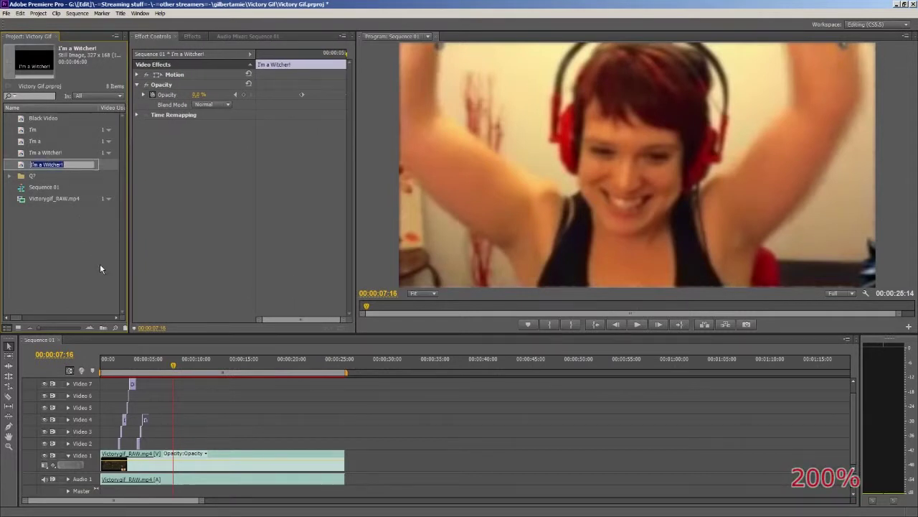
- Name the duplicated title Hahahaa! and replace its text with centred Hahahaha!
double_click(41, 164)
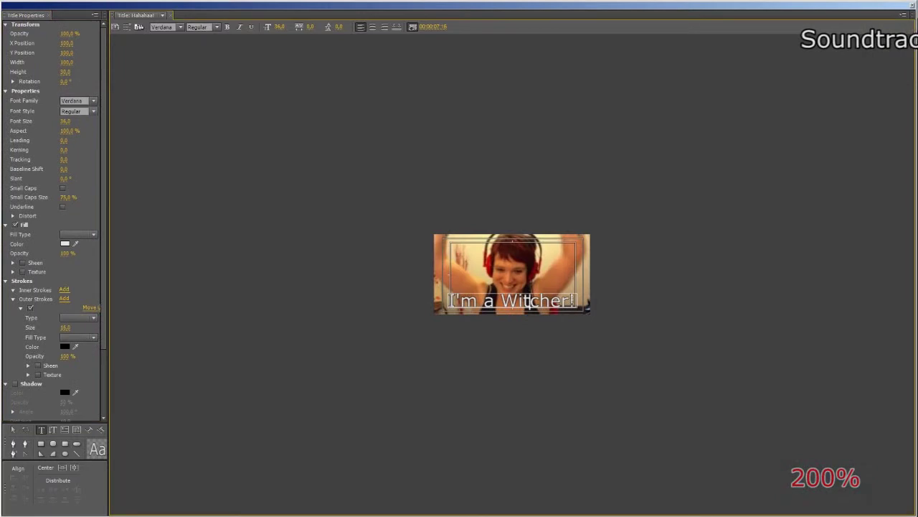
key("ctrl+a")
type("Ha")
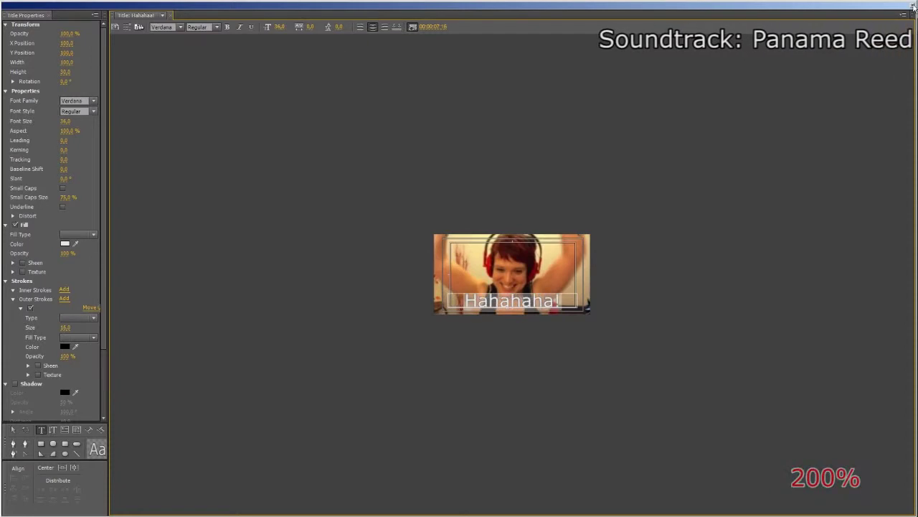
left_click(914, 6)
- Place the Hahahaa! title on Video 2 where the laugh begins and trim its end to 00:00:06:12
left_click_drag(152, 366, 149, 366)
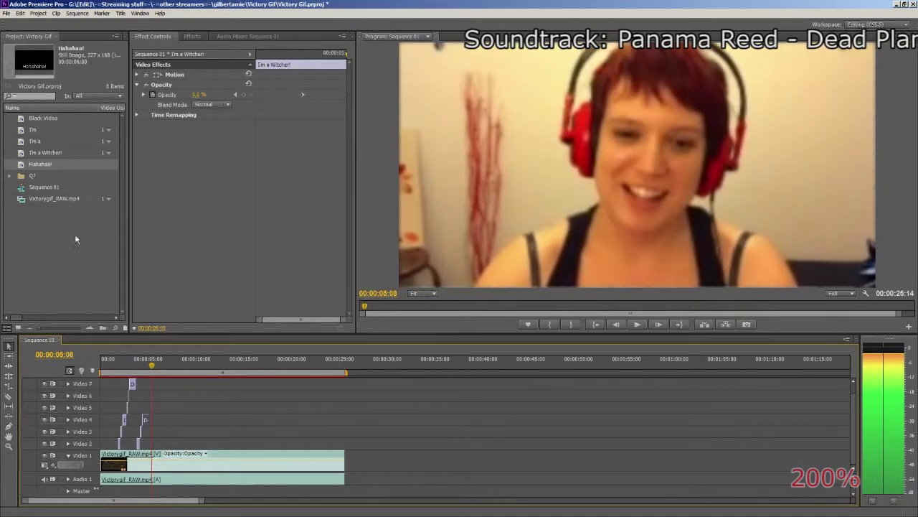
left_click_drag(29, 165, 161, 442)
key("space")
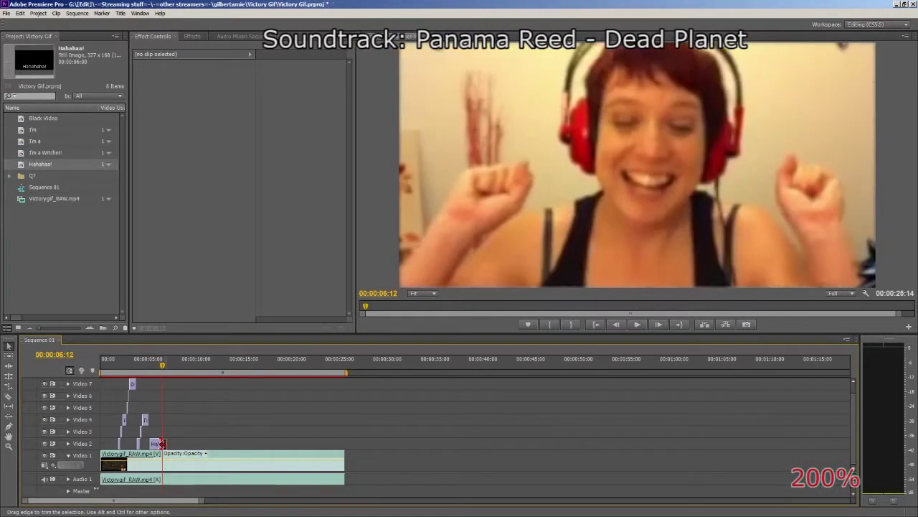
- Keyframe the Hahahaa! title's opacity to fade from 100% at 00:00:05:22 to 0% at the title's end
key("Left")
key("Left")
key("Left")
left_click(156, 443)
left_click(137, 75)
left_click(136, 75)
left_click(137, 85)
left_click(244, 95)
left_click(69, 447)
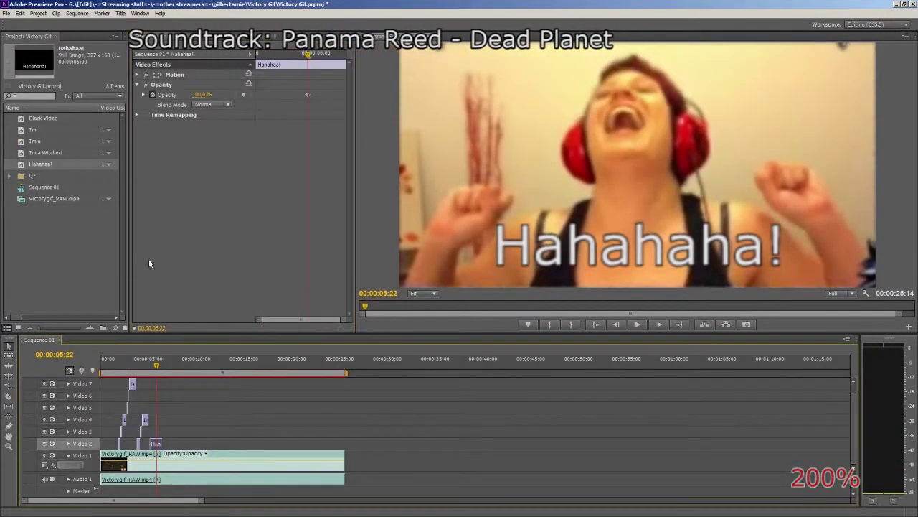
key("Down")
left_click(201, 95)
type("0")
key("Return")
- Play the sequence from about 00:00:03:13 to 00:00:07:03 to preview the Hahahaha! title and its fade-out
left_click(135, 366)
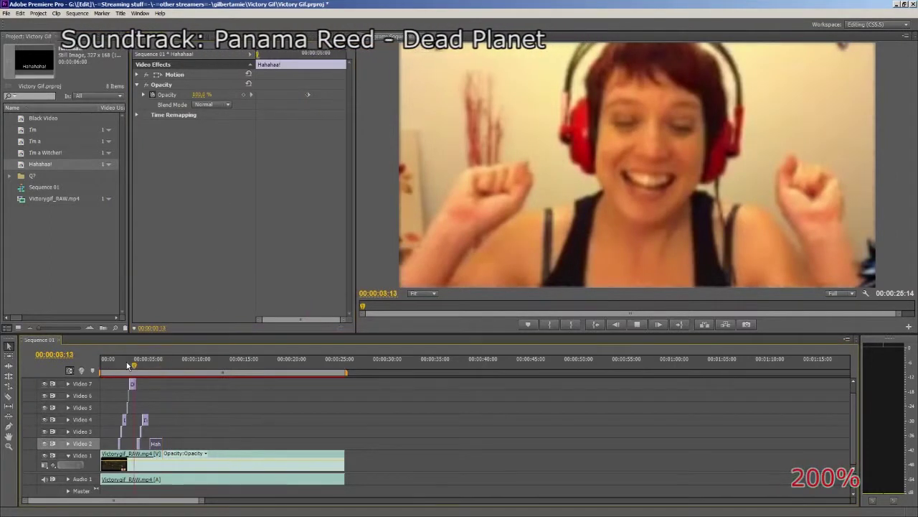
key("space")
key("space")
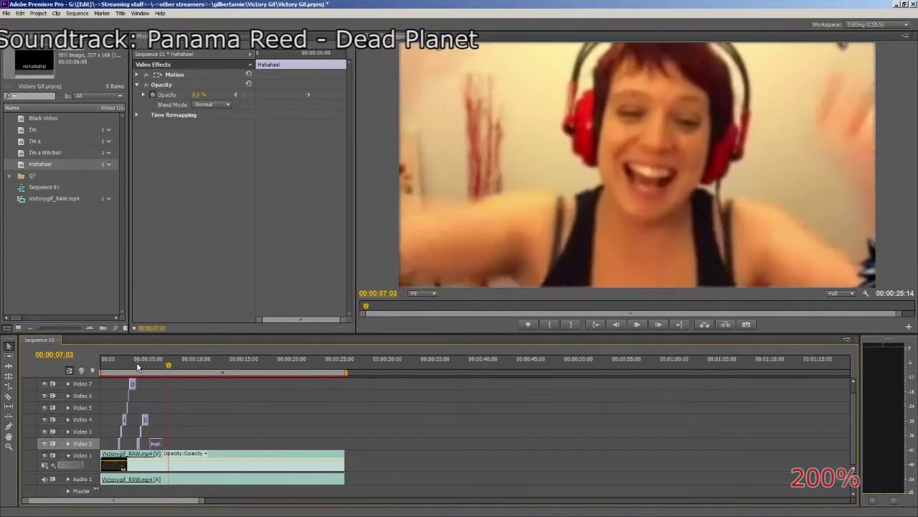
- Duplicate the Hahahaa! title in the project bin and rename the copy YES!
left_click(23, 167)
key("ctrl+c")
key("ctrl+v")
left_click(40, 141)
type("YES!")
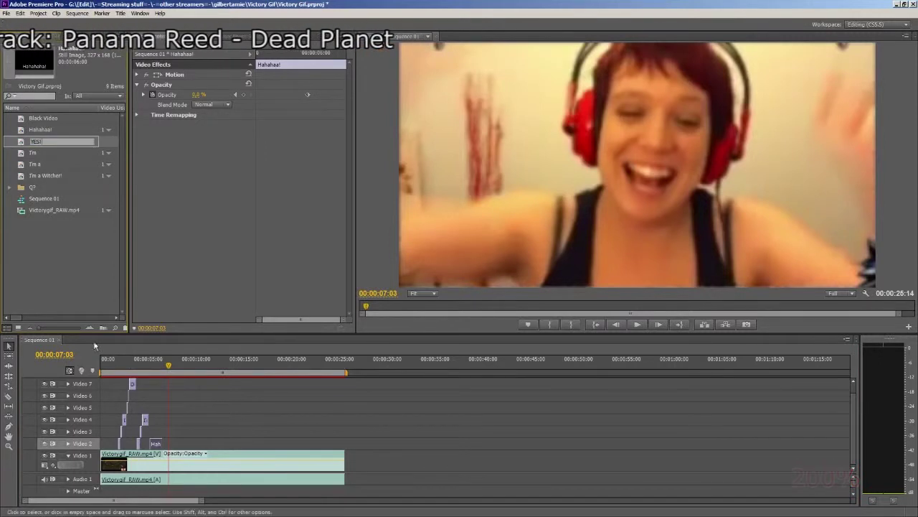
key("Return")
- Replace the text inside the new YES! title with YES!
double_click(44, 142)
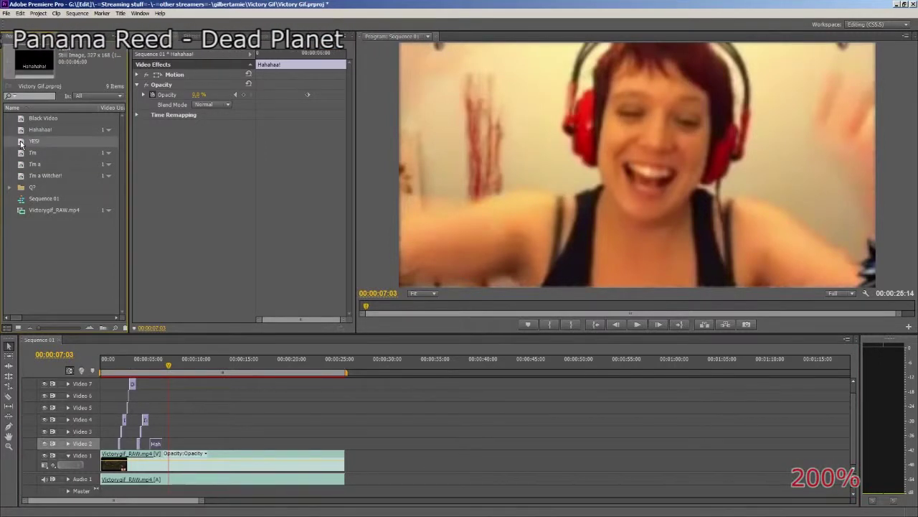
key("ctrl+a")
type("YES!")
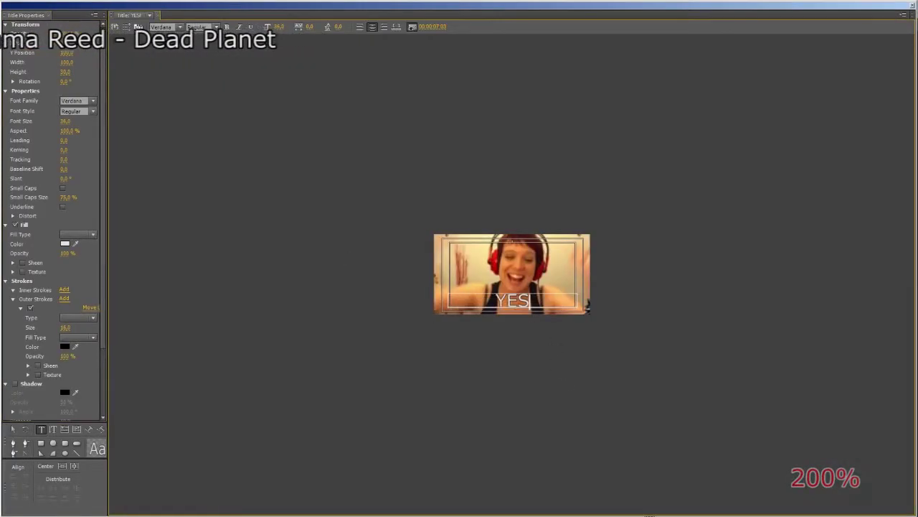
left_click(913, 6)
- Move the playhead to 00:00:06:13 and place the YES! title there on Video 2, directly after the Hahahaa! title
left_click(26, 129)
key("Up")
left_click(192, 408)
key("Left")
key("Left")
key("Left")
key("Left")
key("Left")
key("Left")
key("Left")
key("Left")
key("Left")
key("Left")
key("Left")
key("Left")
key("Left")
key("Left")
key("Left")
key("Left")
key("Left")
key("Left")
key("Left")
key("Left")
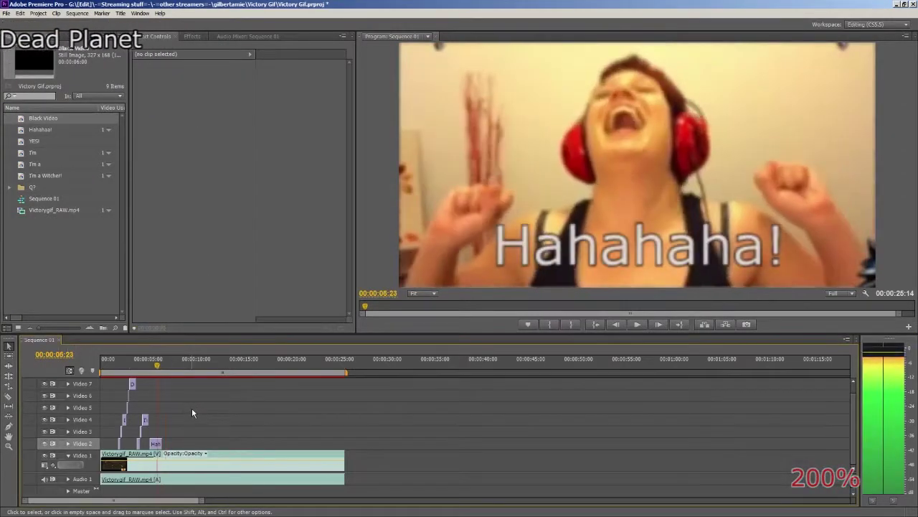
key("Right")
key("Right")
key("Right")
key("Right")
key("Right")
key("Right")
key("Right")
key("Right")
key("Right")
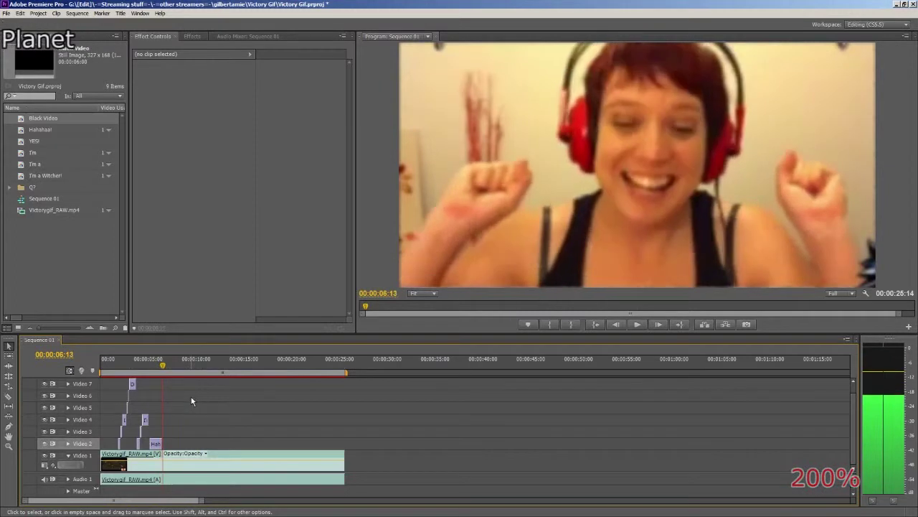
left_click_drag(15, 137, 166, 444)
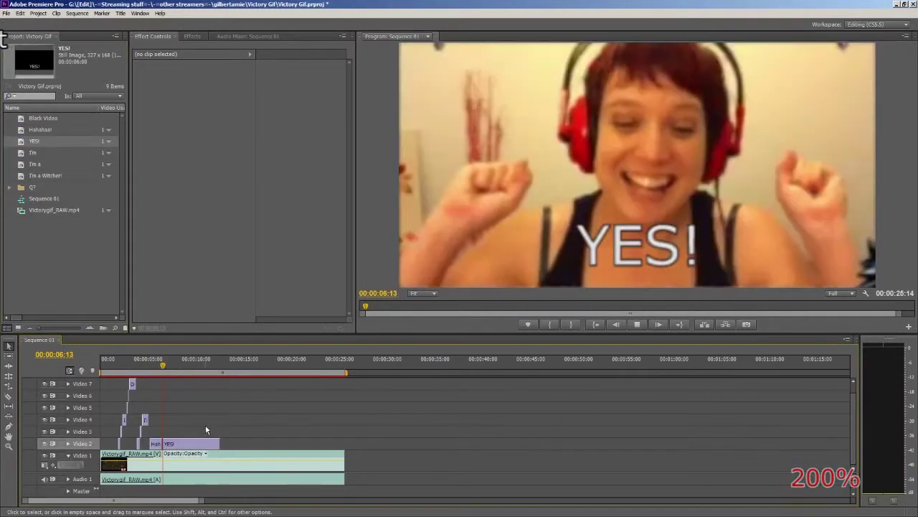
- Play on to 00:00:07:22 and cut the YES! title so that it ends there
key("space")
key("Right")
key("Right")
key("Right")
key("Right")
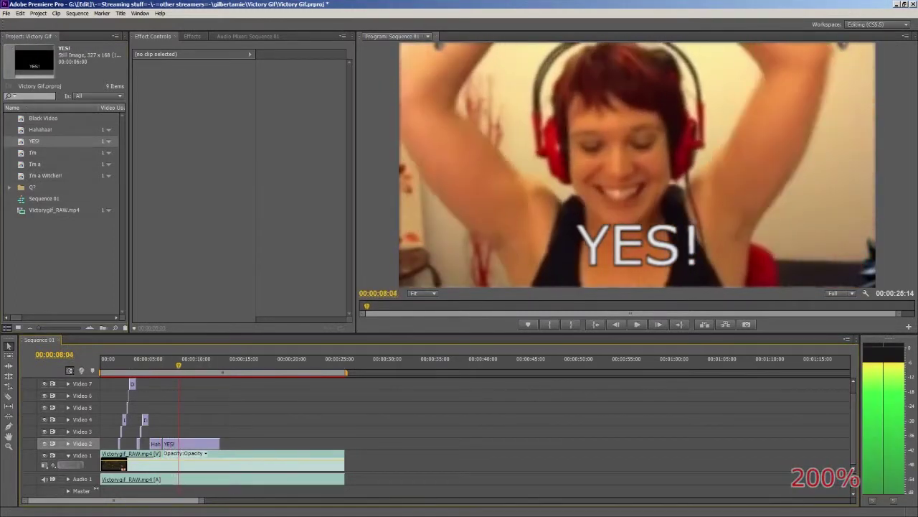
key("Left")
key("Left")
key("Left")
key("period")
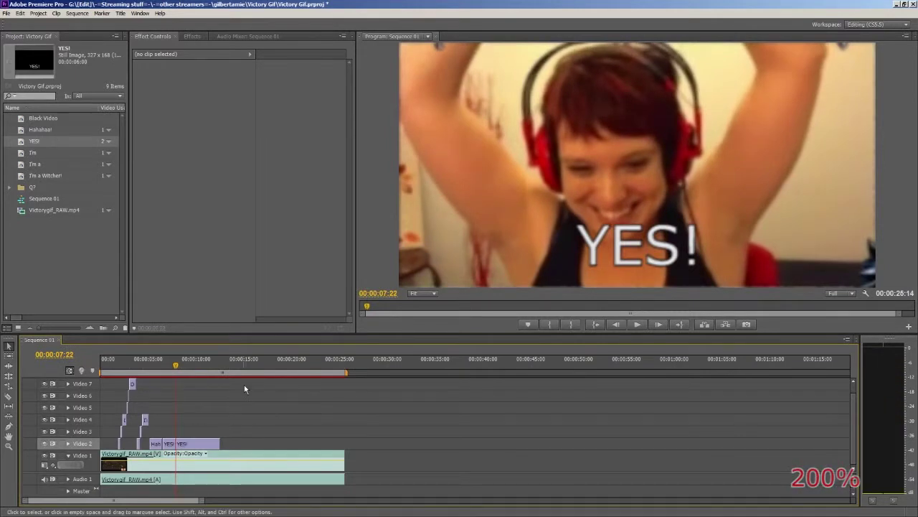
- Keyframe the YES! title's opacity to fade from 100% about 14 frames before its end to 0% at 00:00:07:22
left_click(172, 444)
key("Left")
key("Left")
key("Left")
key("Left")
key("Left")
key("Left")
key("Left")
key("Left")
key("Left")
key("Left")
key("Left")
key("Left")
key("Left")
key("Left")
left_click(137, 85)
left_click(243, 94)
key("Down")
left_click(201, 94)
type("0")
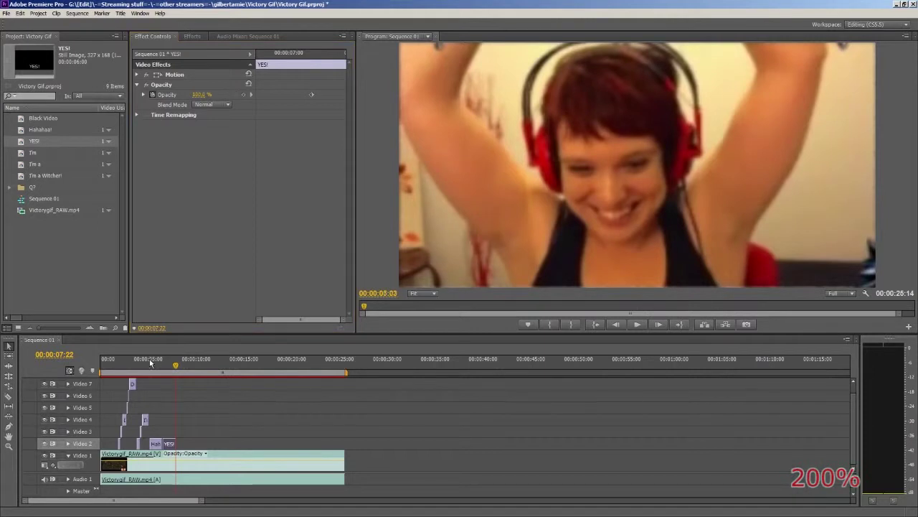
- Play the sequence from about 00:00:05:03 to check the Hahahaha! and YES! titles and find where the next line starts
key("space")
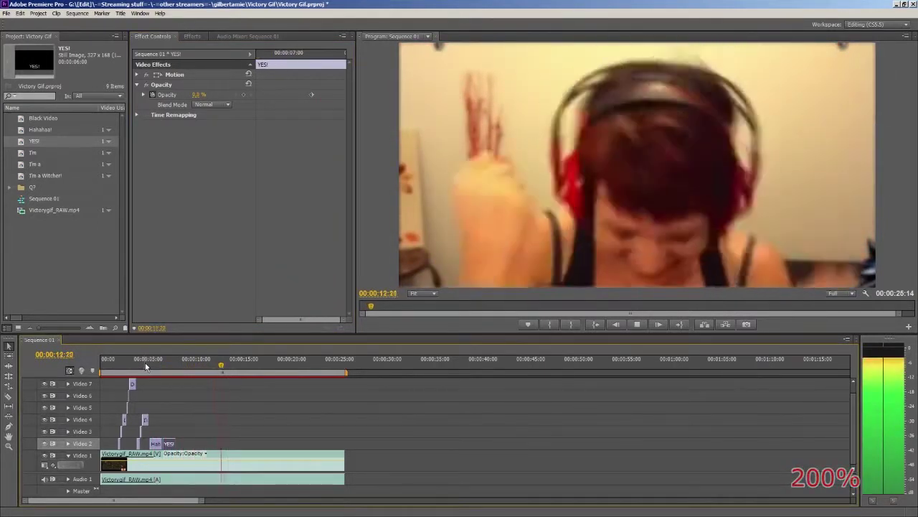
key("space")
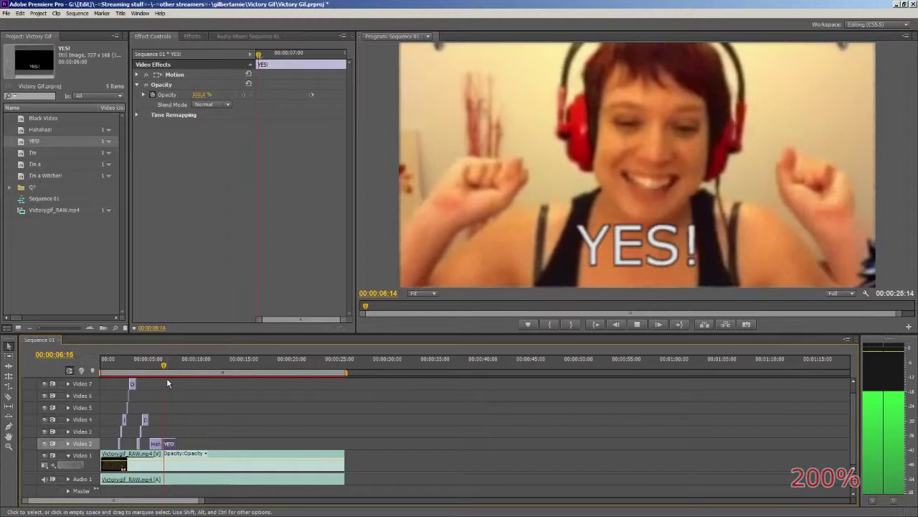
key("space")
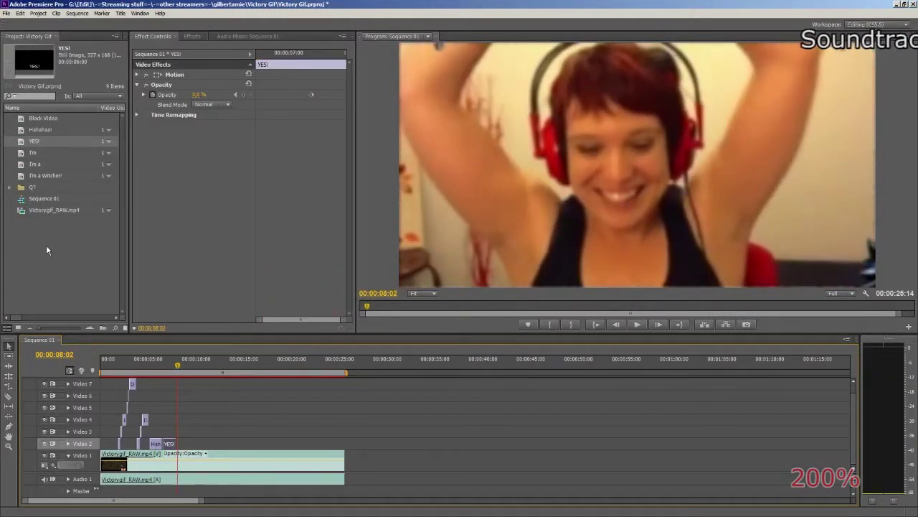
key("space")
key("space")
key("Up")
key("space")
key("space")
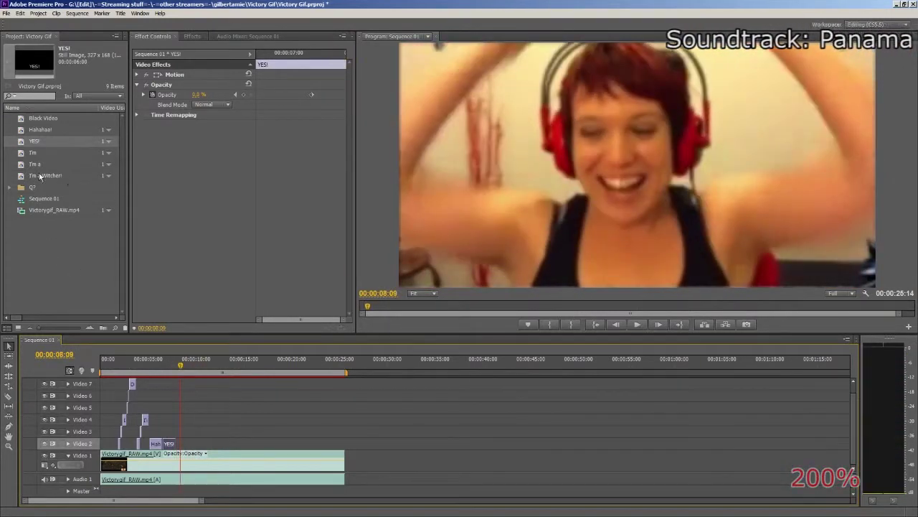
- Duplicate the I'm a Witcher! title as I didn't know he was gonna say that! and delete the extra YES! copy
left_click(41, 176, "ctrl")
key("ctrl+c")
key("ctrl+v")
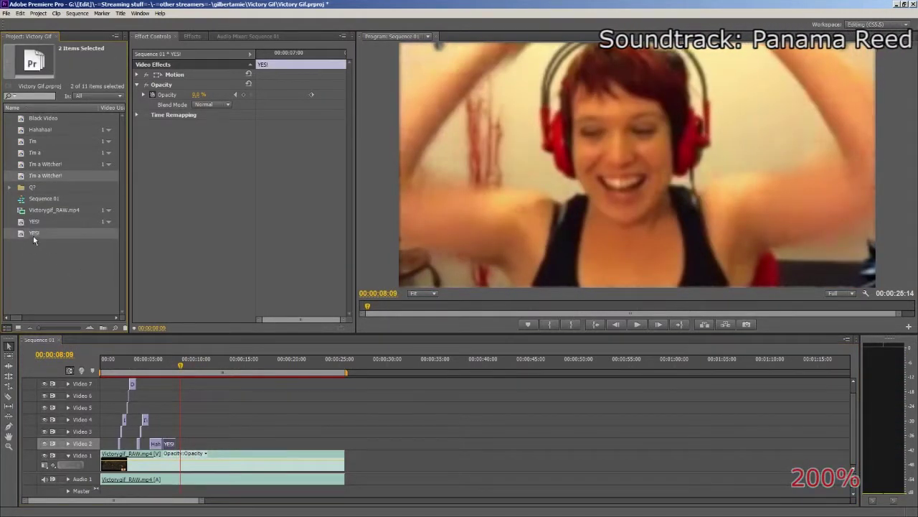
left_click(33, 233)
key("Delete")
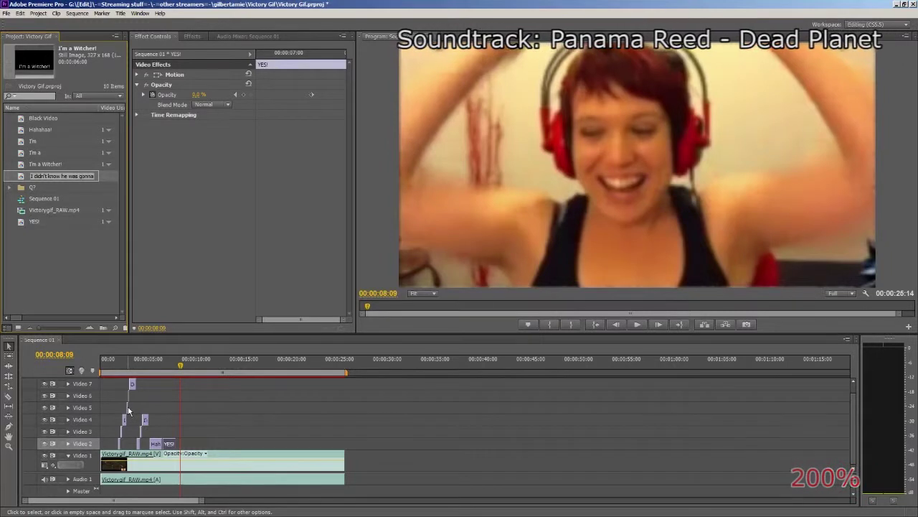
key("Return")
- Change the new title's text to "I didn't know he was gonna say that!", left-aligned at font size 25 in a two-line text box
double_click(33, 179)
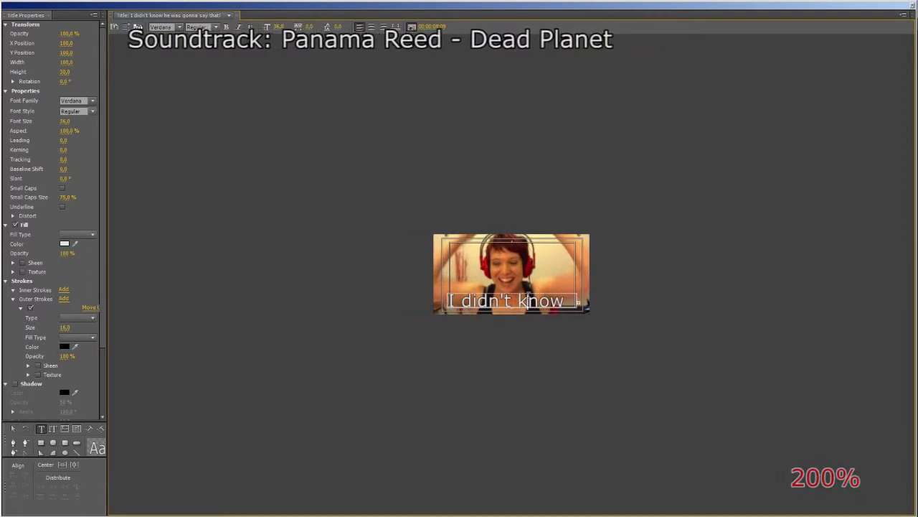
left_click_drag(64, 121, 25, 120)
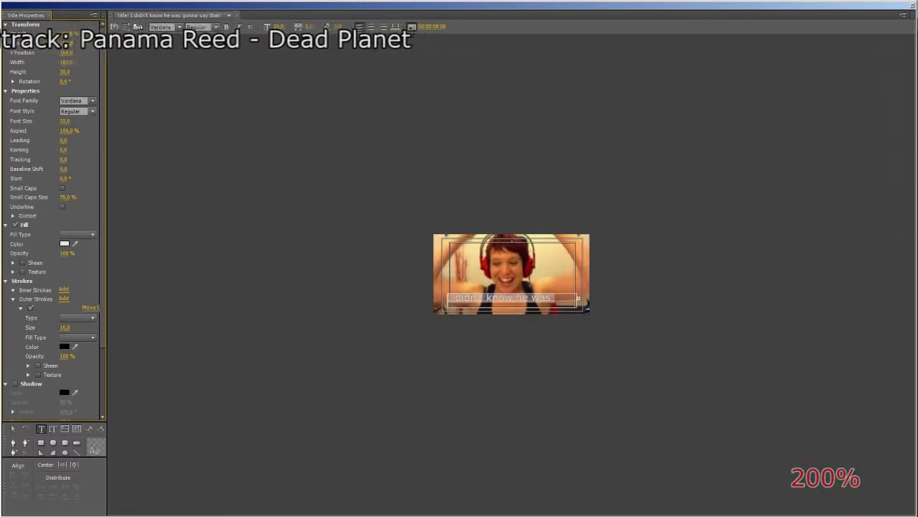
left_click_drag(62, 122, 65, 122)
left_click(14, 429)
mouse_move(512, 293)
left_mouse_down()
mouse_move(512, 271)
mouse_move(511, 280)
left_mouse_up()
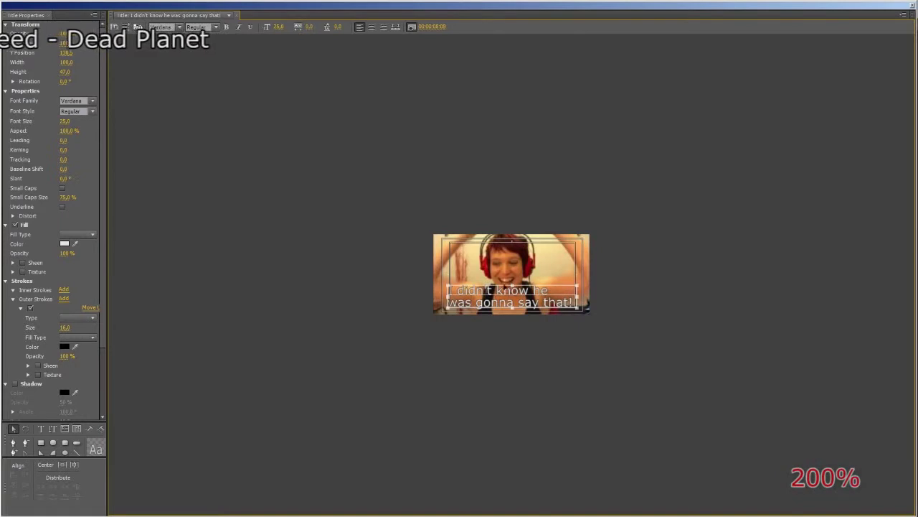
left_click(43, 429)
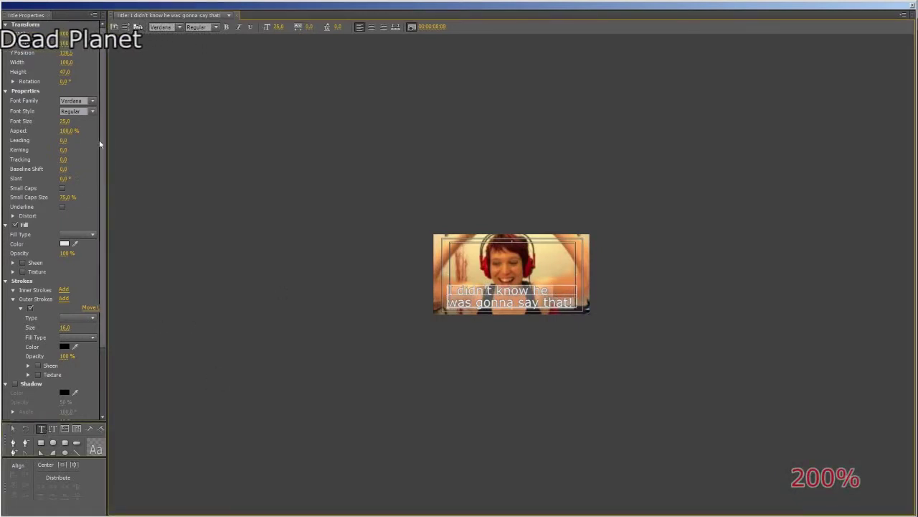
mouse_move(65, 121)
left_mouse_down()
mouse_move(46, 121)
mouse_move(63, 121)
left_mouse_up()
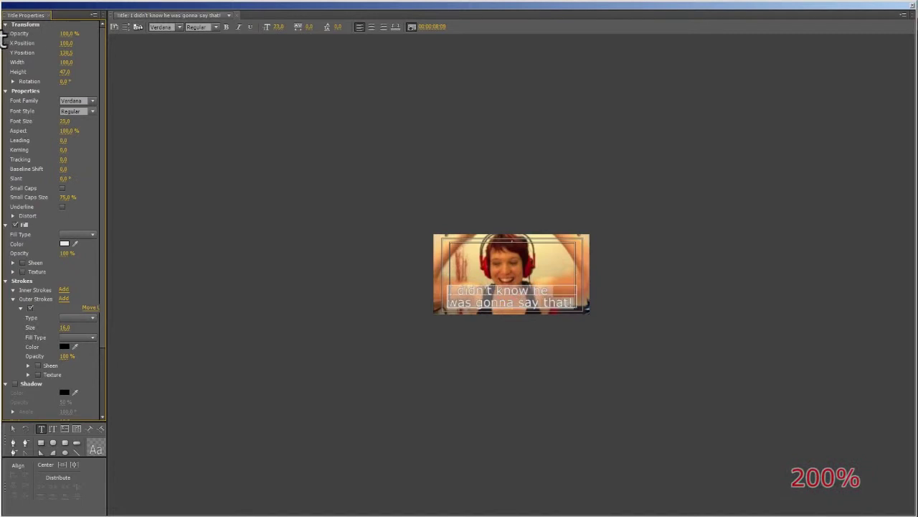
left_click(371, 27)
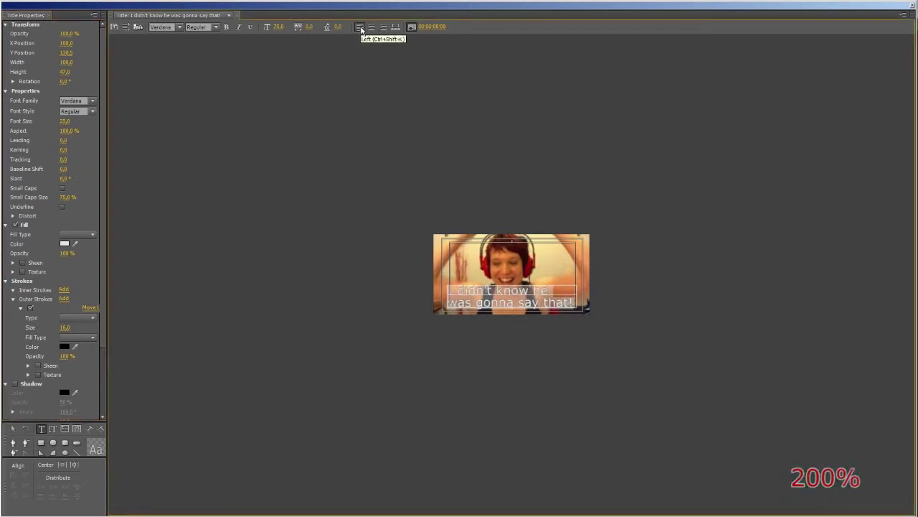
left_click(913, 7)
- Place the I didn't know he was gonna say that! title on Video 2 at 00:00:08:09 and play from about 00:00:07:03
left_click_drag(108, 254, 185, 443)
left_click(171, 363)
key("space")
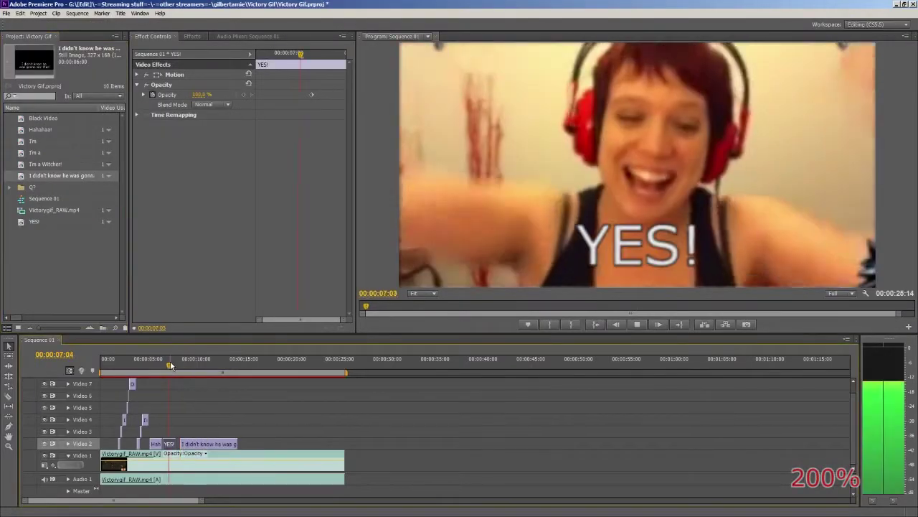
- Move the I didn't know he was gonna say that! title slightly earlier on Video 2, starting at about 00:00:08:02, and play it back
key("space")
key("Left")
key("Left")
key("Left")
key("Left")
key("Left")
key("Left")
key("Left")
key("Left")
key("Left")
key("Left")
key("Left")
key("Left")
key("Left")
key("Left")
key("Left")
key("Left")
key("Left")
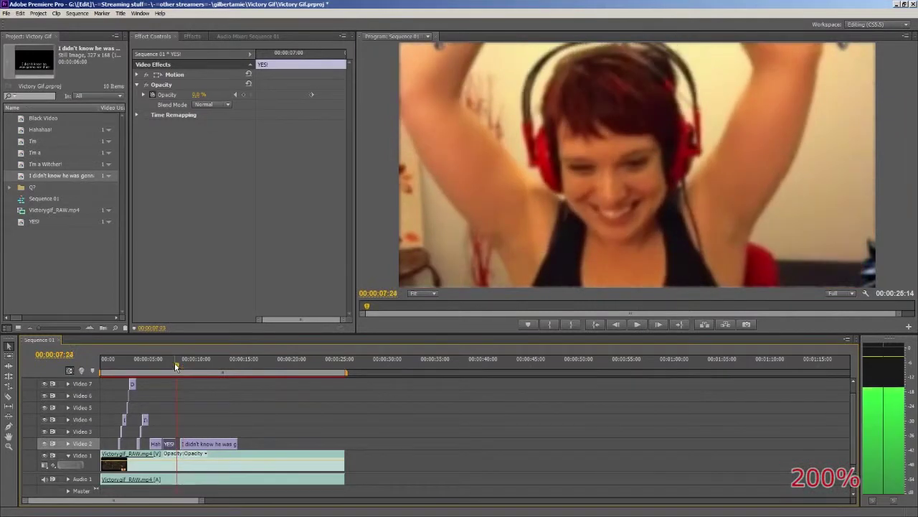
key("Right")
key("Right")
key("Right")
left_click(201, 444)
left_click_drag(201, 445, 199, 445)
left_click(168, 363)
key("space")
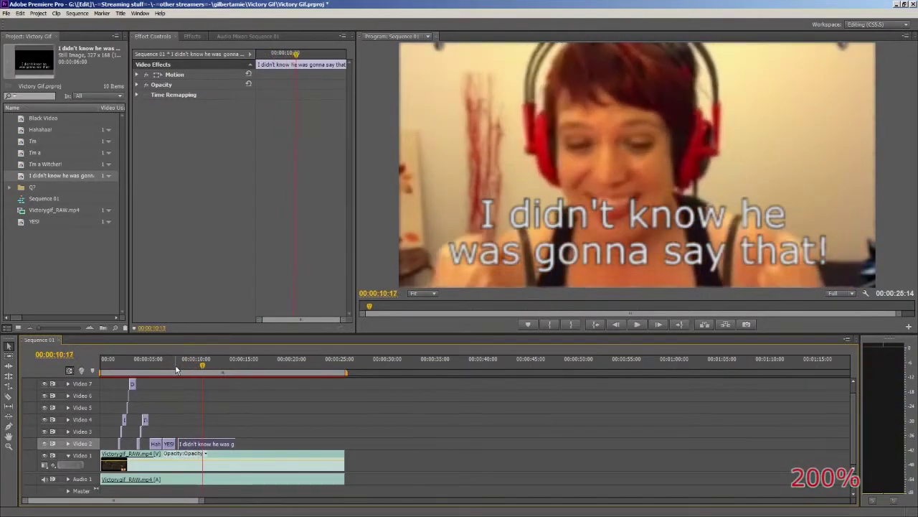
- Split the I didn't know he was gonna say that! title at about 00:00:10:12 and delete the part after the cut
key("space")
key("Left")
key("Right")
key("Right")
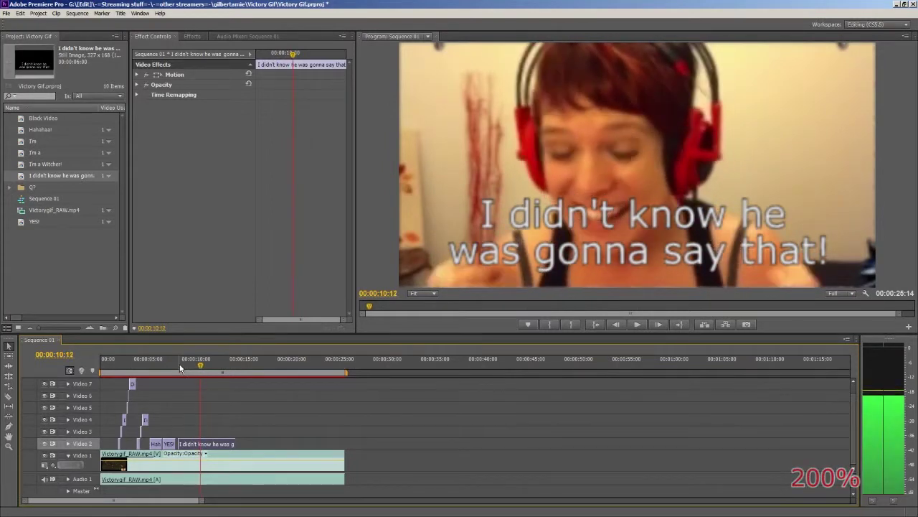
key("ctrl+k")
left_click(213, 442)
key("Delete")
- Fade out the I didn't know he was gonna say that! title from 100% opacity at 00:00:09:08 to 0% at its end
key("Left")
key("Left")
key("Left")
key("Left")
key("Left")
key("Left")
key("Left")
key("Left")
key("Left")
key("Left")
key("Left")
key("Left")
key("Left")
key("Left")
key("Left")
key("Left")
key("Left")
key("Left")
key("Left")
key("Left")
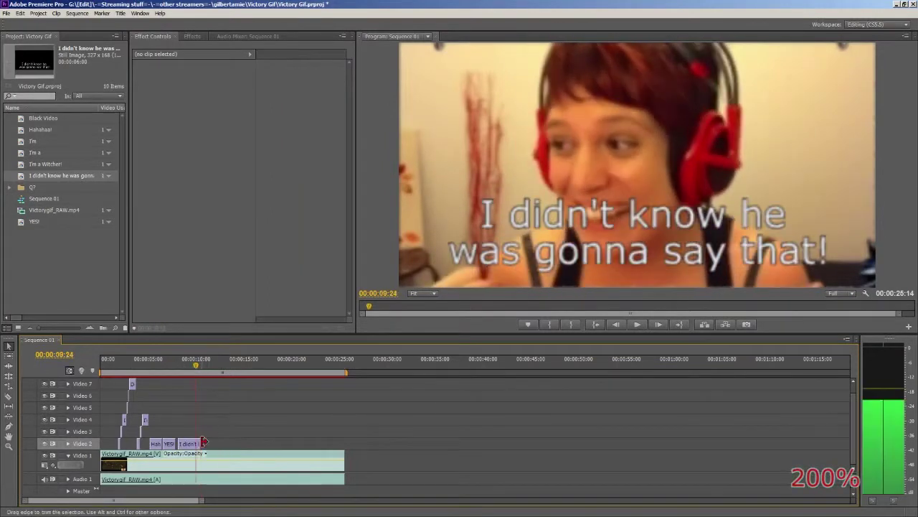
left_click(193, 444)
left_click(137, 85)
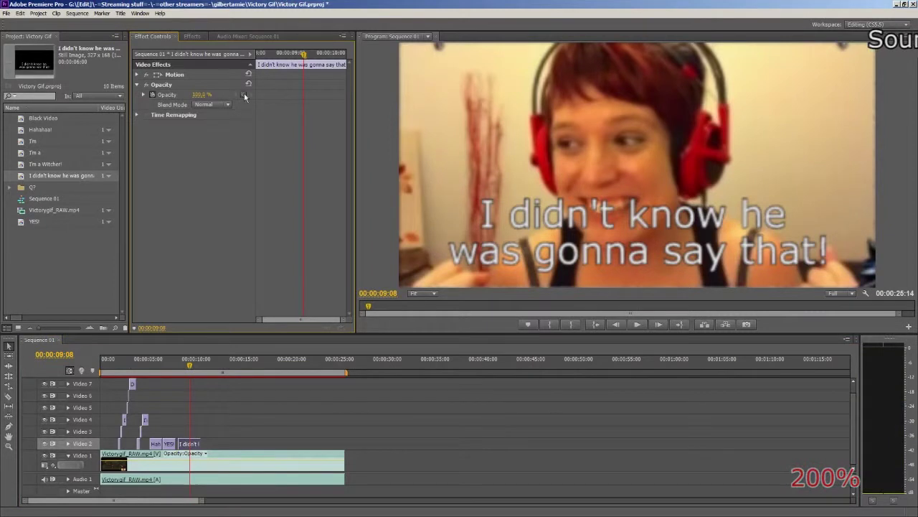
left_click(244, 94)
key("Down")
left_click(201, 95)
type("0")
- Play the sequence around the I didn't know he was gonna say that! title to check its fade and find where the next line starts
left_click(170, 366)
key("space")
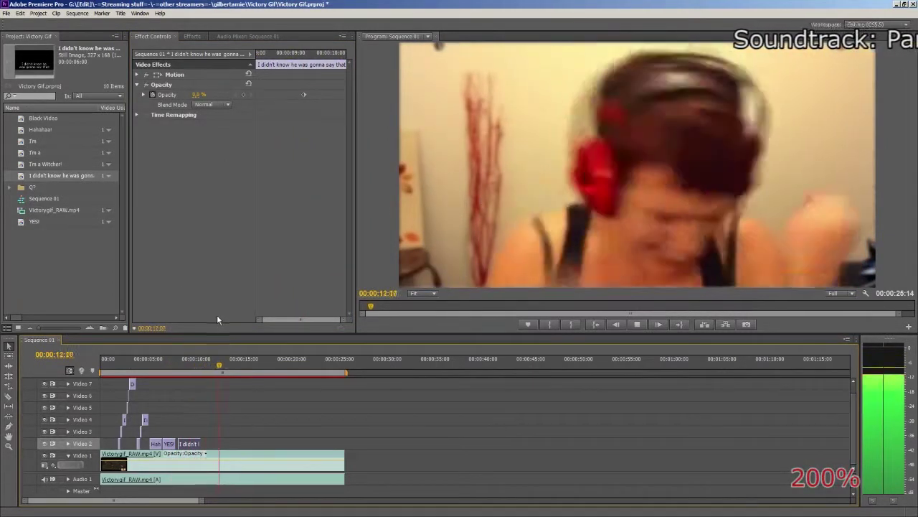
key("space")
left_click(189, 366)
key("space")
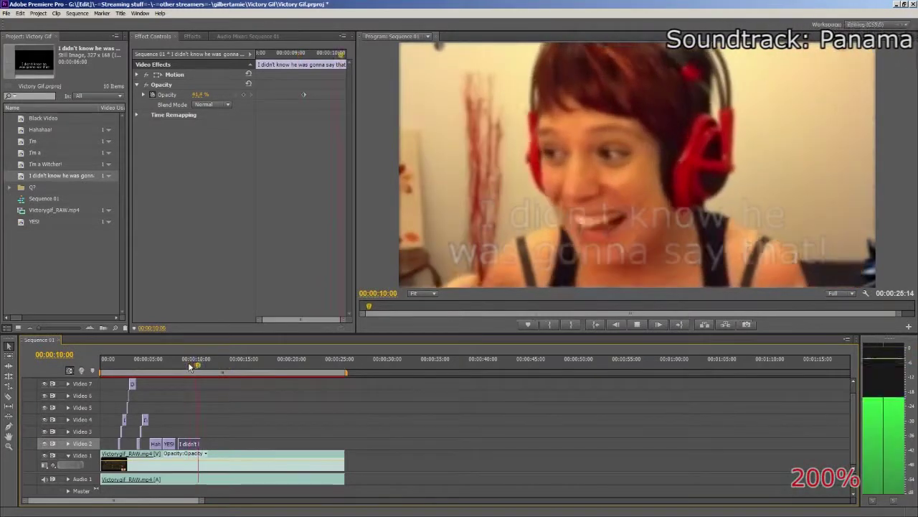
key("space")
left_click_drag(21, 177, 29, 270)
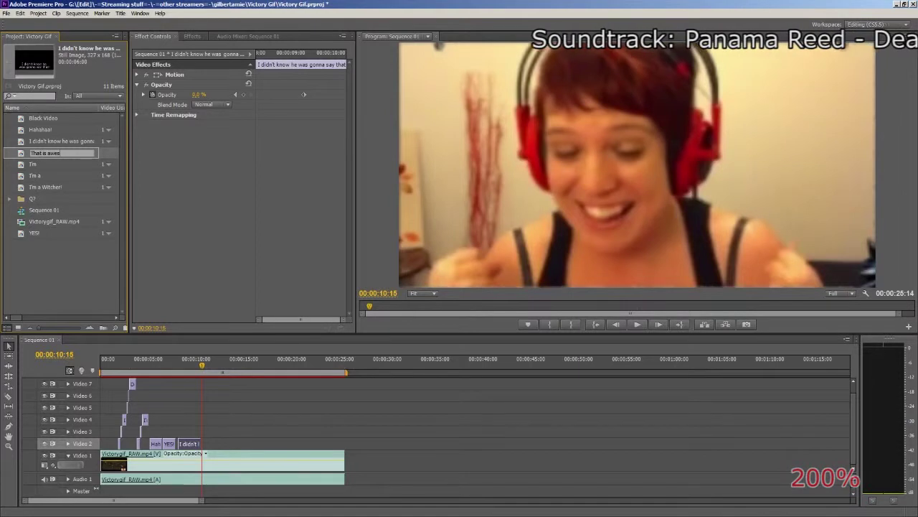
double_click(21, 154)
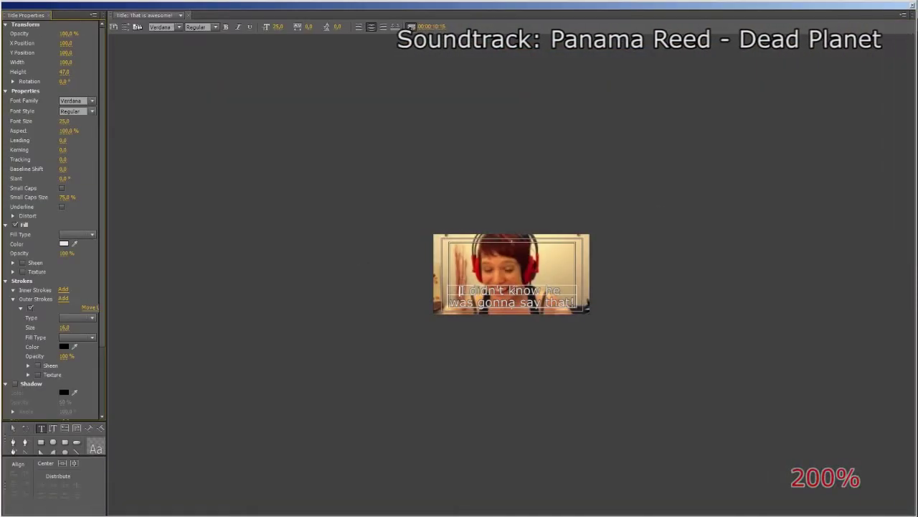
left_click(912, 5)
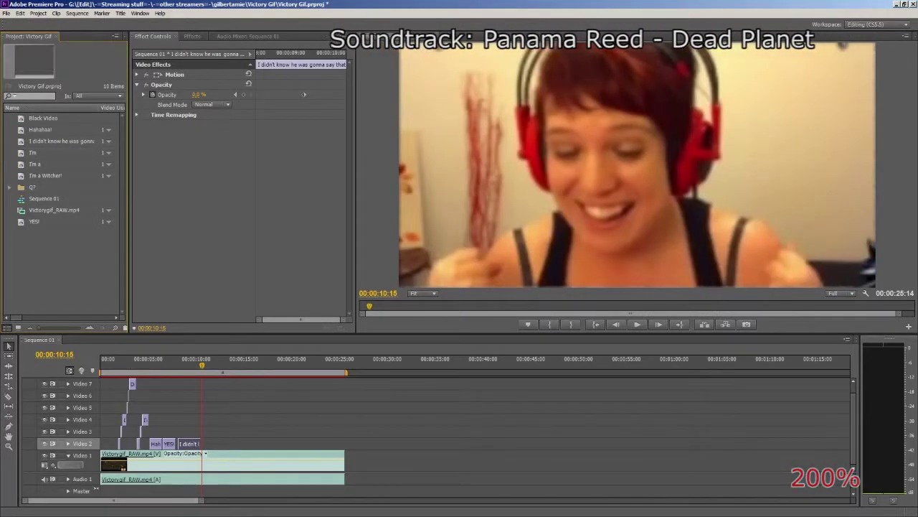
- Duplicate the I'm a Witcher! title and rename the copy That is awesome!
left_click(20, 177)
key("ctrl+c")
key("ctrl+v")
left_click(45, 188)
key("ctrl+v")
key("Return")
- Change the new title's text to "That is awesome!" and reduce the font size until it fits on one line
double_click(40, 187)
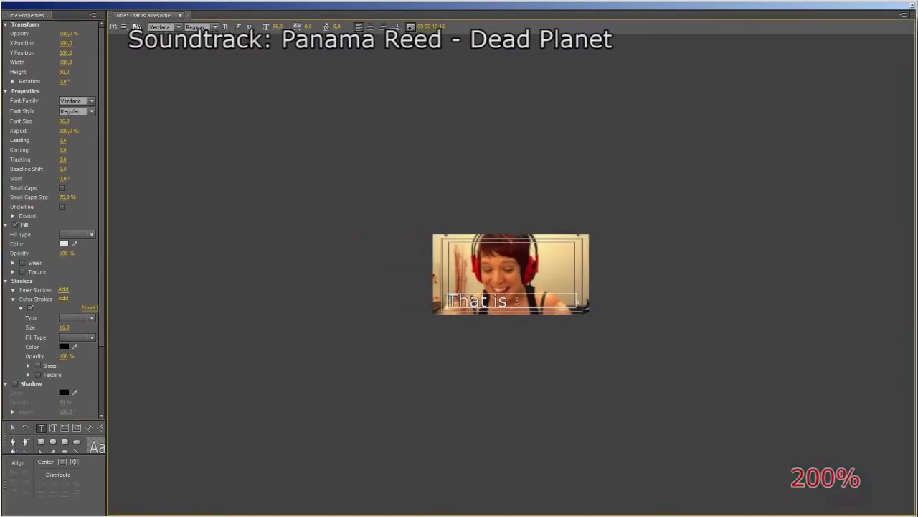
key("ctrl+a")
left_click(65, 122)
type("31")
key("Return")
left_click_drag(65, 121, 48, 122)
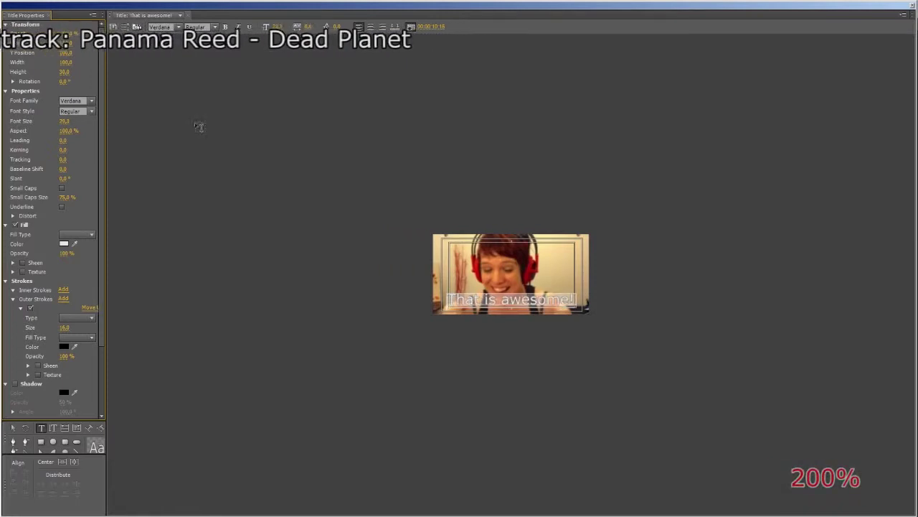
left_click(911, 7)
- Place the That is awesome! title on Video 2 at about 00:00:10:15 and play it against the spoken line
left_click_drag(21, 189, 203, 443)
key("space")
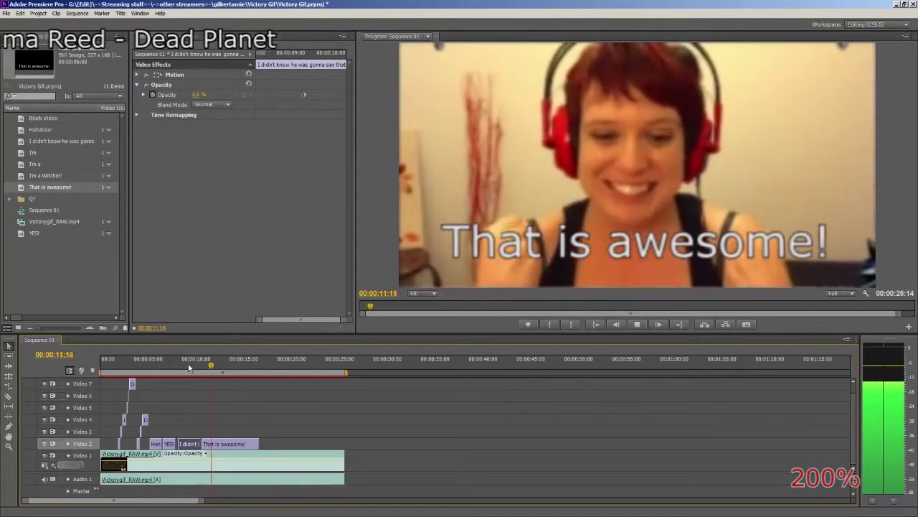
key("space")
- Rename the That is awesome! title That's awesome! and change its text to match, centred at font size 30
left_click(47, 187)
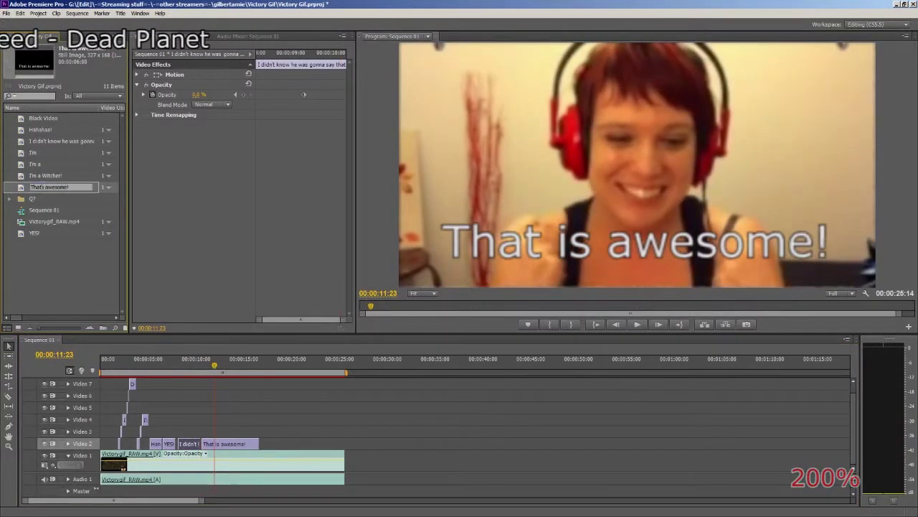
double_click(22, 190)
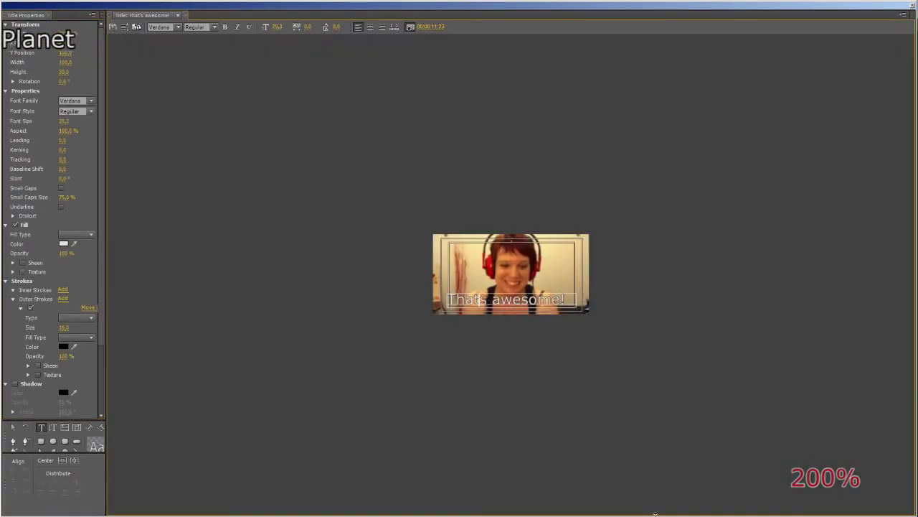
left_click(66, 121)
type("30")
key("Return")
type("31")
key("Return")
left_click(65, 122)
type("30")
left_click(370, 26)
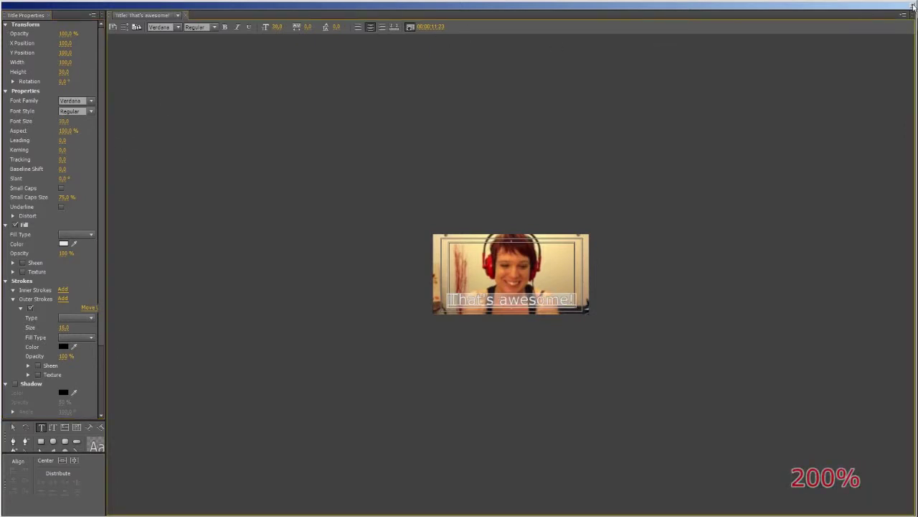
left_click(912, 5)
- Play from about 00:00:09:08, then cut the That's awesome! title at 00:00:12:00 and delete the remainder
left_click(189, 365)
key("space")
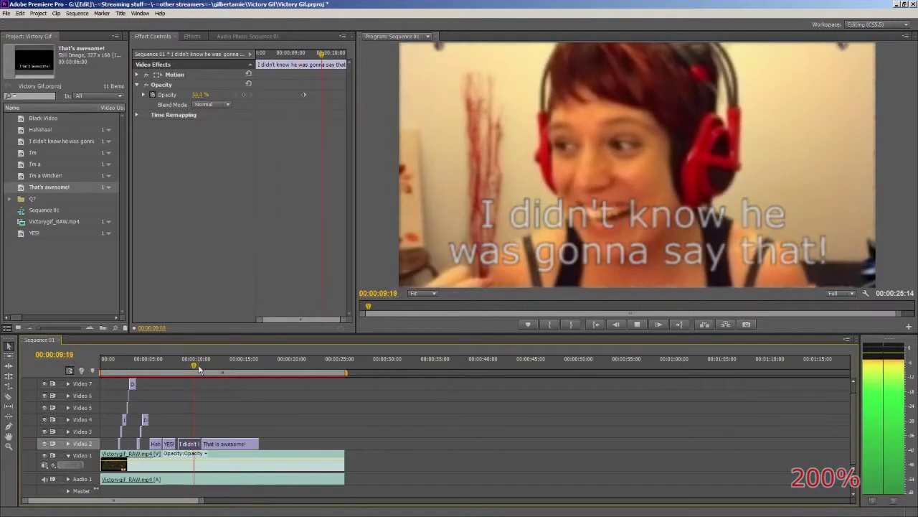
key("space")
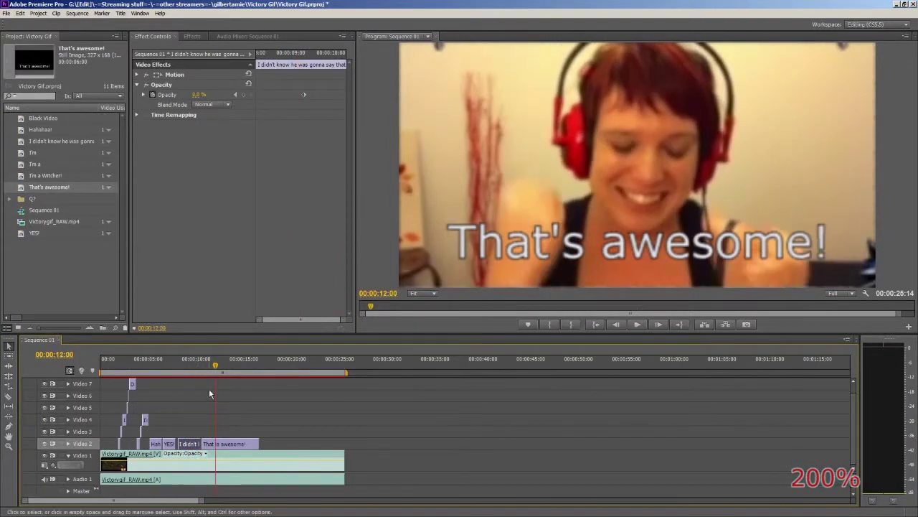
left_click(235, 447)
key("Delete")
- Fade out the That's awesome! title from 100% opacity to 0% at its end at 00:00:12:00
key("shift+Left")
key("shift+Left")
key("shift+Left")
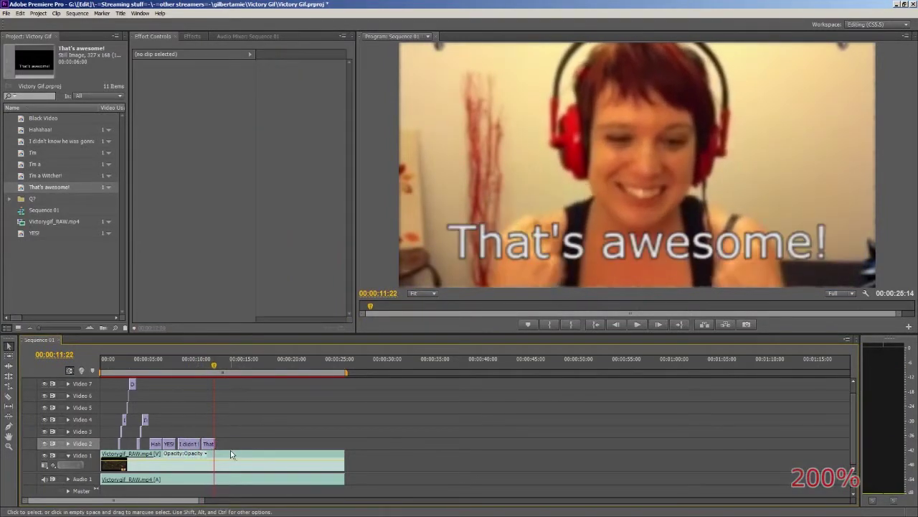
left_click(208, 445)
left_click(138, 84)
left_click(244, 95)
key("Down")
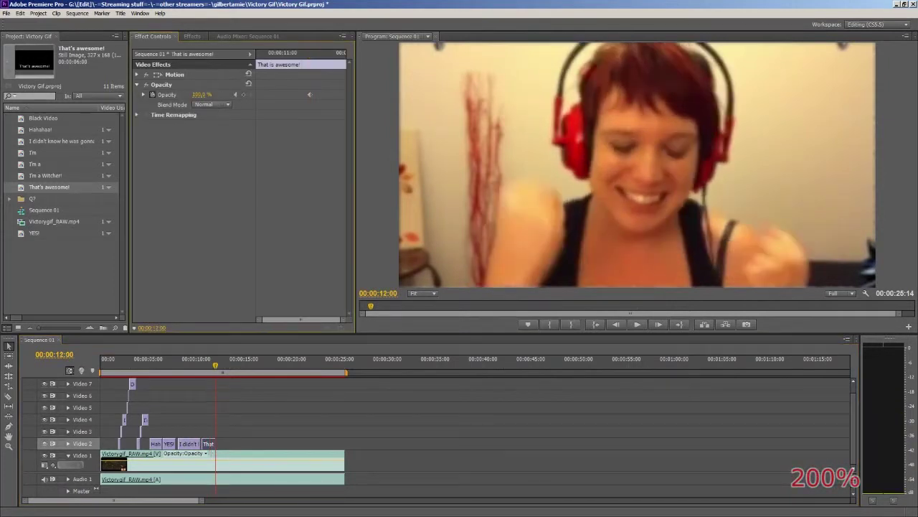
- Play the sequence from the beginning to review all titles and find where the next laugh falls
key("Home")
key("space")
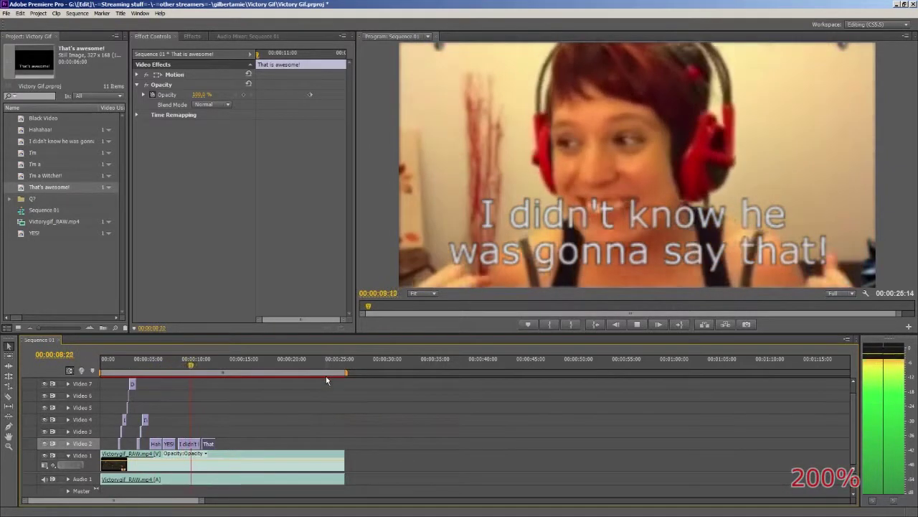
key("space")
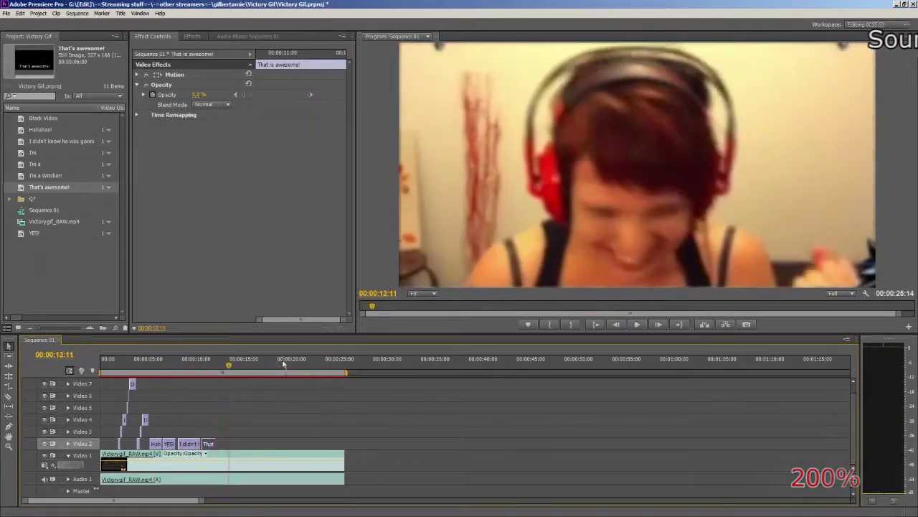
- Place a second Hahahaha! title on Video 2 just after the That's awesome! title, at about 00:00:12:07, and play it
left_click_drag(40, 129, 251, 443)
left_click(212, 364)
left_click_drag(213, 364, 219, 365)
left_click_drag(280, 443, 250, 444)
key("space")
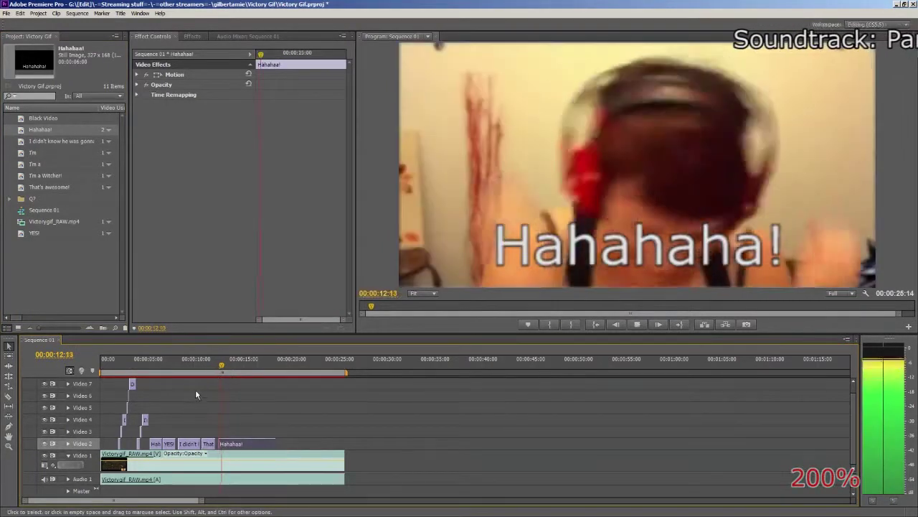
key("space")
- Trim the second Hahahaha! title to end just before 00:00:14:00 and fade its opacity from 100% to 0% at the end
left_click_drag(226, 365, 232, 366)
left_click_drag(275, 443, 229, 443)
left_click(137, 84)
left_click(203, 94)
- Play from about 00:00:10:19 to check the second Hahahaha! title's timing and fade and hear the next line
left_click(204, 362)
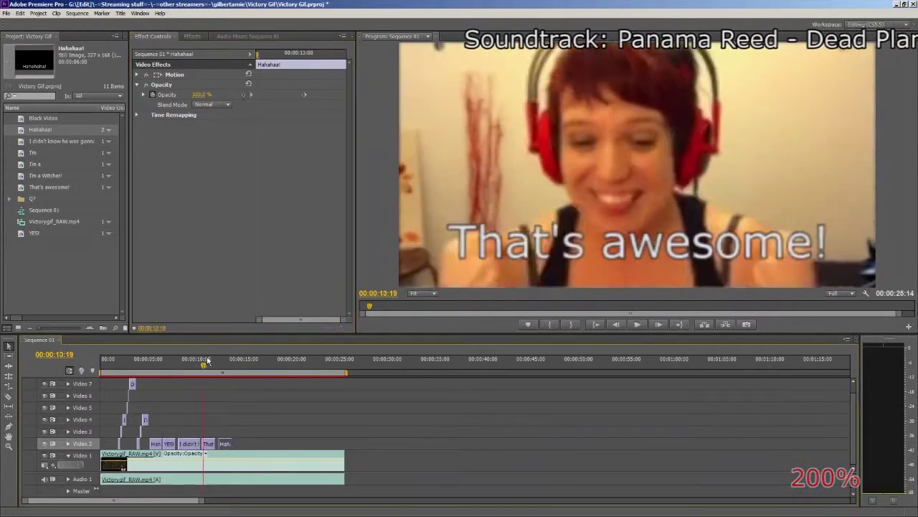
key("space")
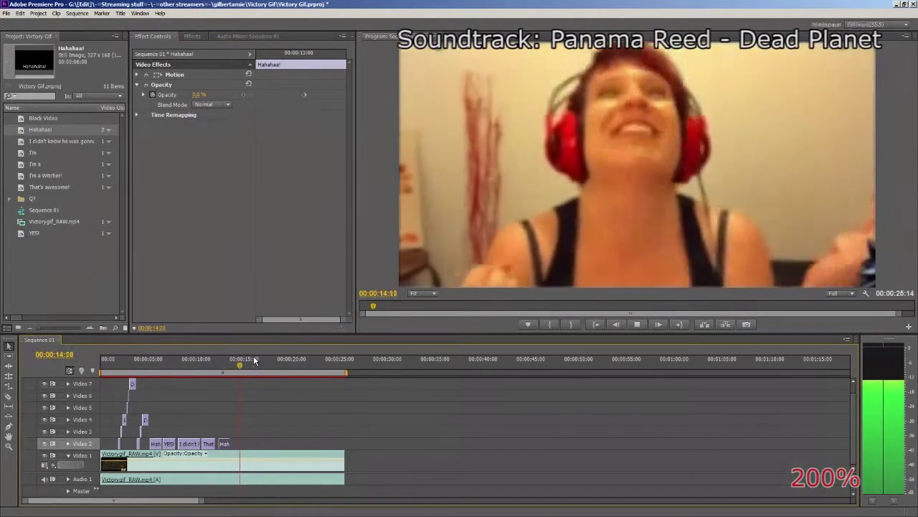
left_click(230, 368)
left_click_drag(229, 368, 228, 368)
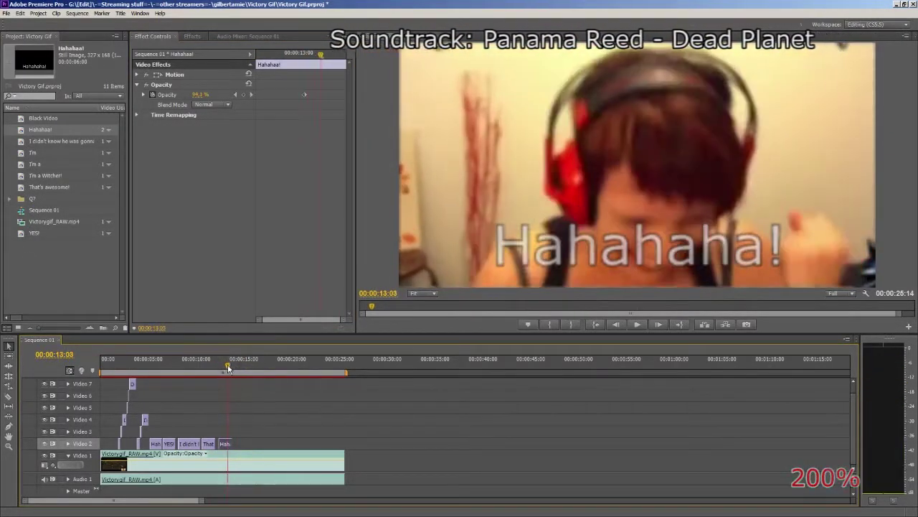
- Duplicate the I'm a Witcher! title and rename the copy I love that!
left_click(46, 249)
left_click_drag(21, 179, 39, 265)
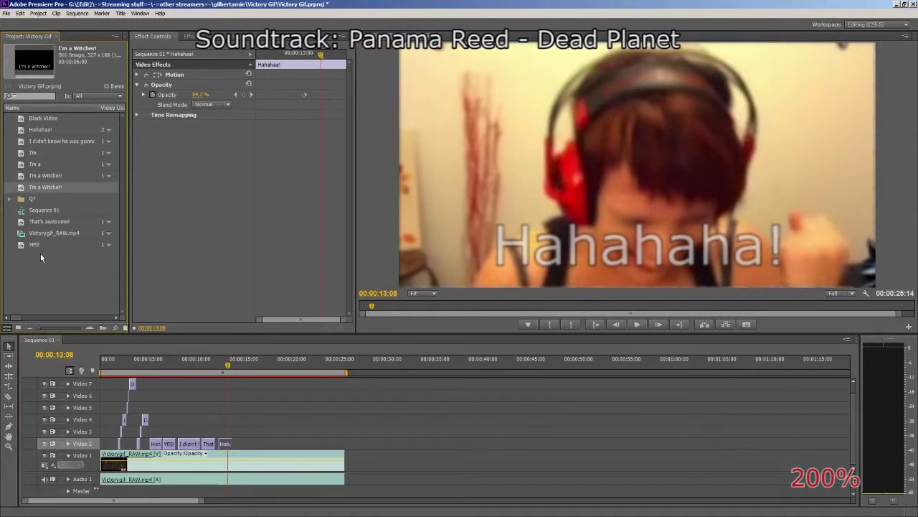
key("Return")
type("I love that!")
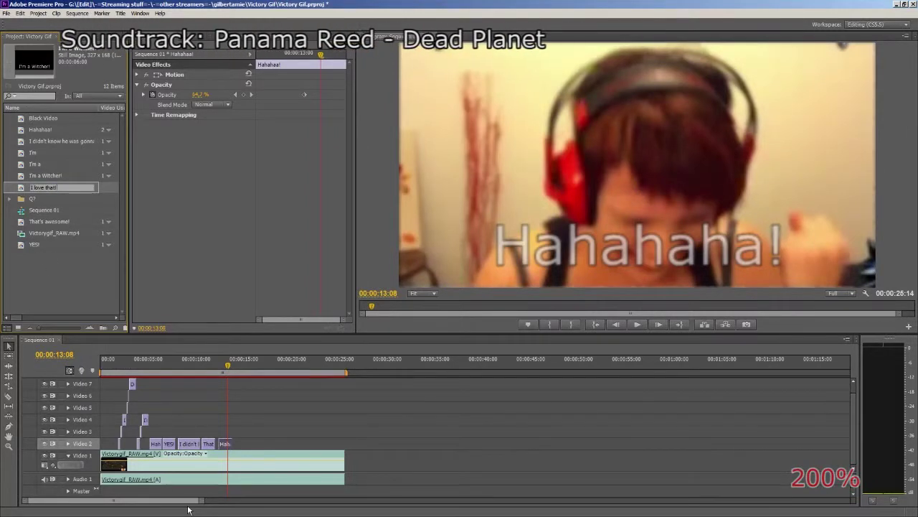
- Change the new title's text to "I love that!", centred at font size 46 in a text box enlarged to a height of 42
double_click(22, 188)
double_click(471, 301)
key("ctrl+a")
key("ctrl+v")
key("ctrl+a")
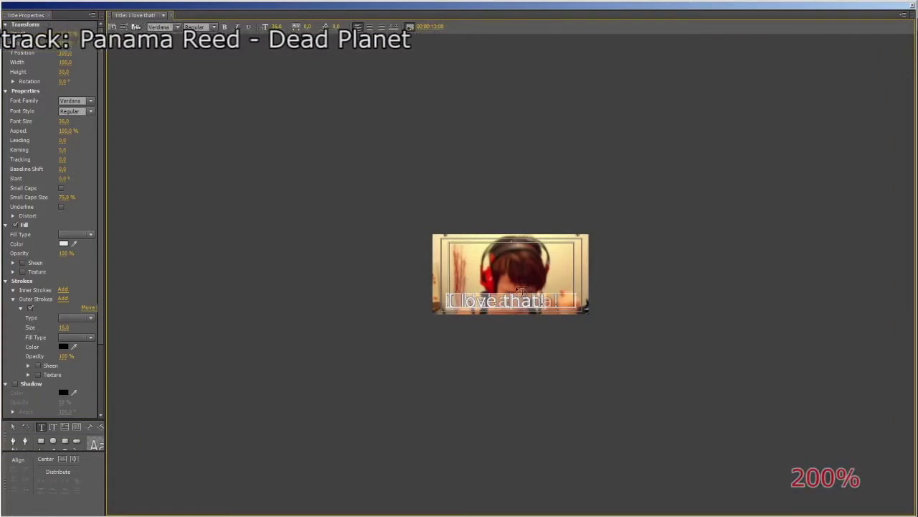
left_click(13, 426)
left_click_drag(512, 294, 513, 287)
key("t")
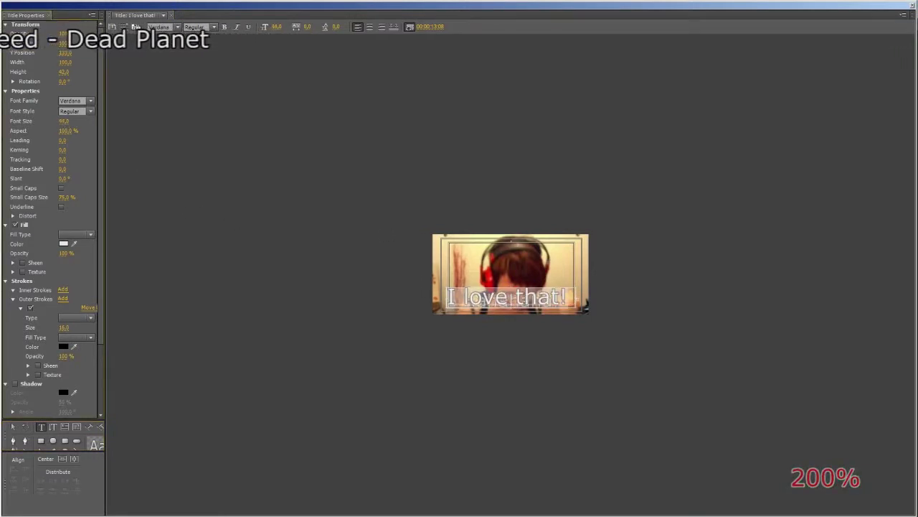
left_click(369, 28)
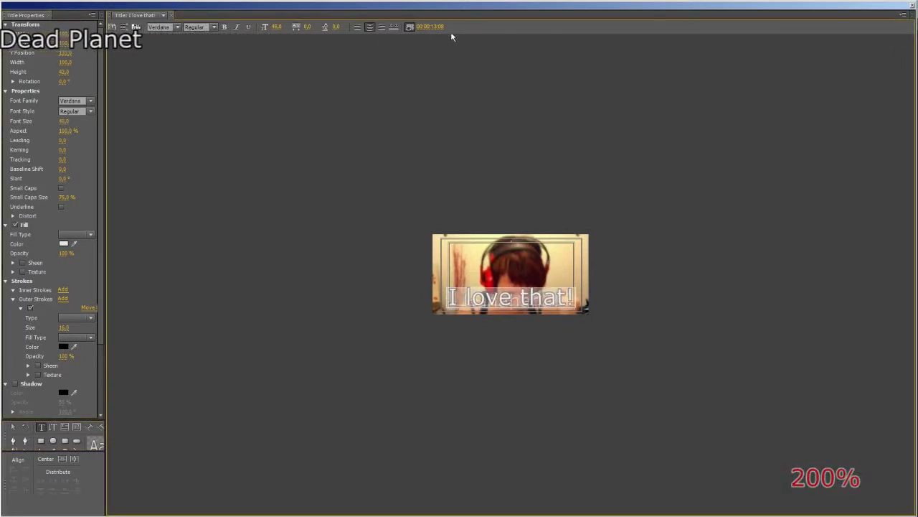
left_click(911, 6)
- Place the I love that! title on Video 2 directly after the second Hahahaha! title, trimmed to end at about 00:00:15:01
left_click_drag(40, 198, 238, 442)
left_click(240, 419)
left_click(239, 444)
- Fade out the I love that! title from 100% opacity to 0% at its end at 00:00:15:01
left_click_drag(243, 363, 240, 363)
left_click(137, 84)
left_click(245, 95)
key("Down")
left_click(205, 95)
type("0")
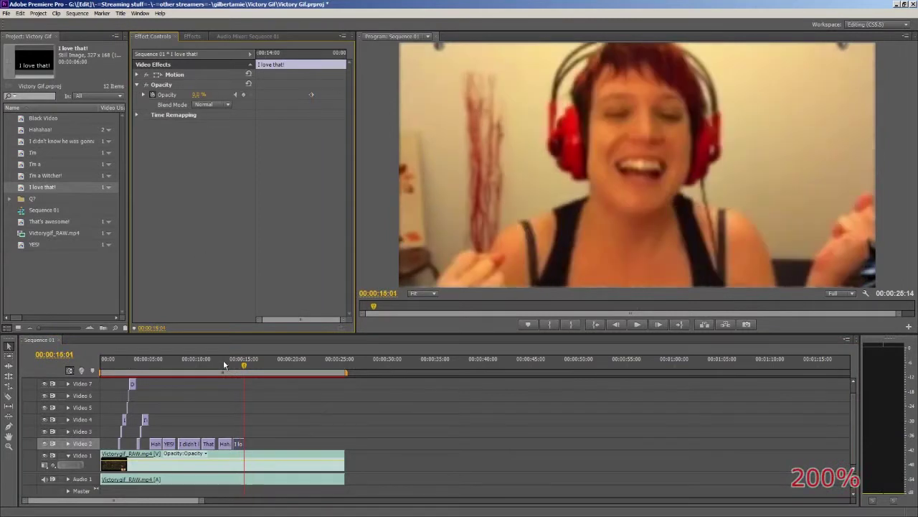
- Play the sequence from about 00:00:13:00 to check the I love that! title and find where the next line starts
left_click(224, 363)
key("space")
key("space")
left_click_drag(261, 365, 244, 364)
- Duplicate the I love that! title as I LOVE it!! and change the copy's text to "I LOVE it!!"
left_click(99, 255)
left_click(22, 188)
key("ctrl+c")
key("ctrl+v")
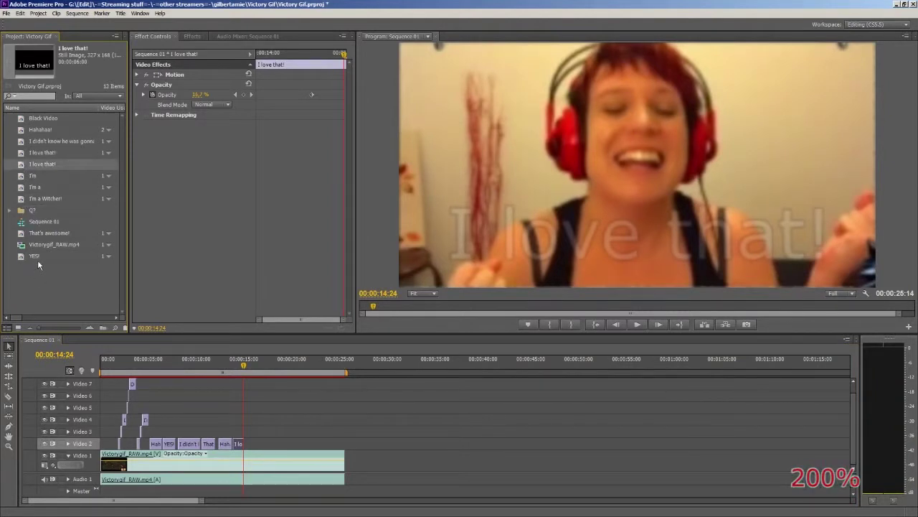
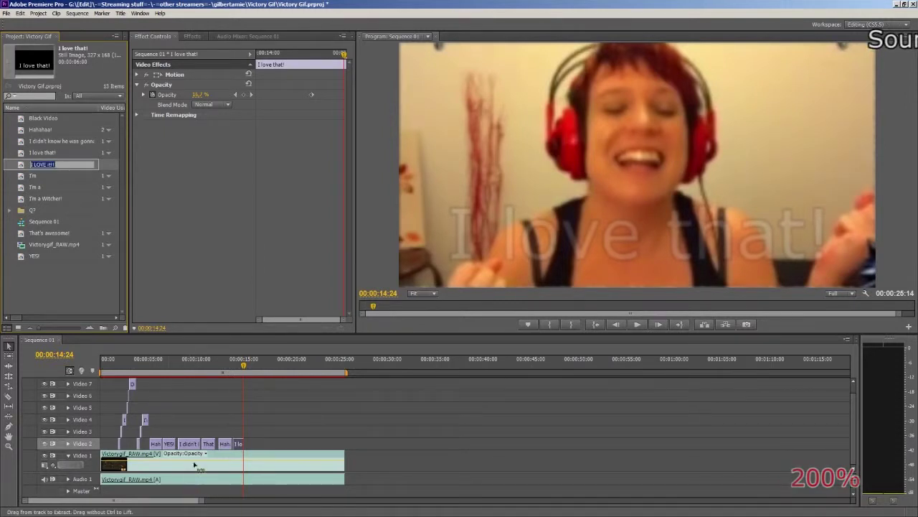
double_click(22, 165)
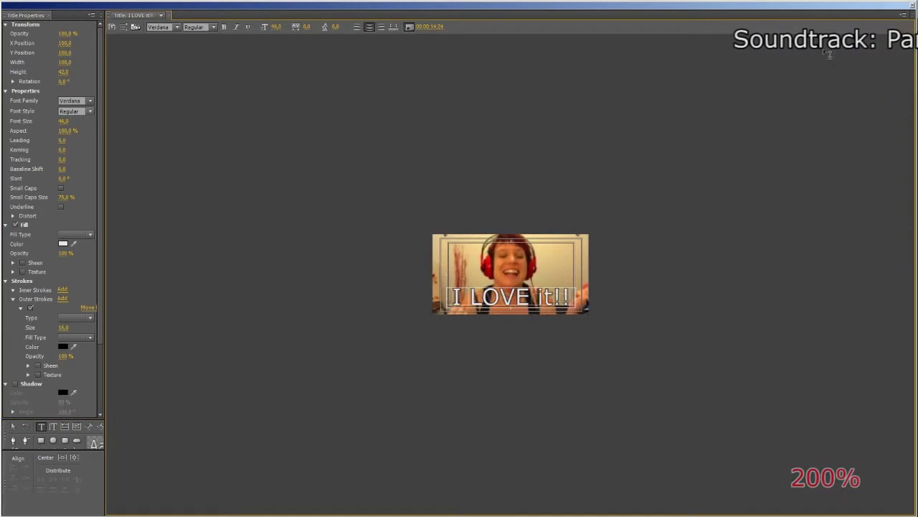
- Place the I LOVE it!! title on Video 2 directly after the I love that! title, cut to end at about 00:00:16:16
left_click(913, 7)
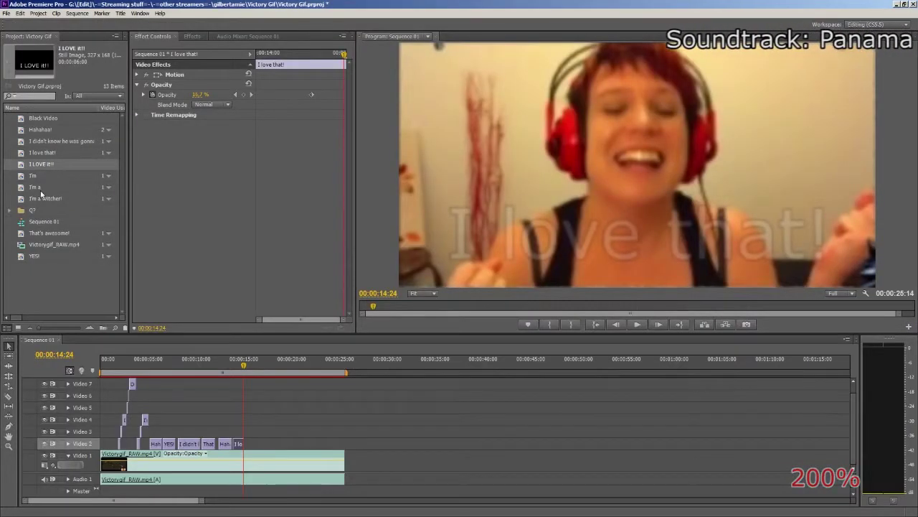
left_click_drag(33, 166, 259, 444)
left_click(230, 363)
key("space")
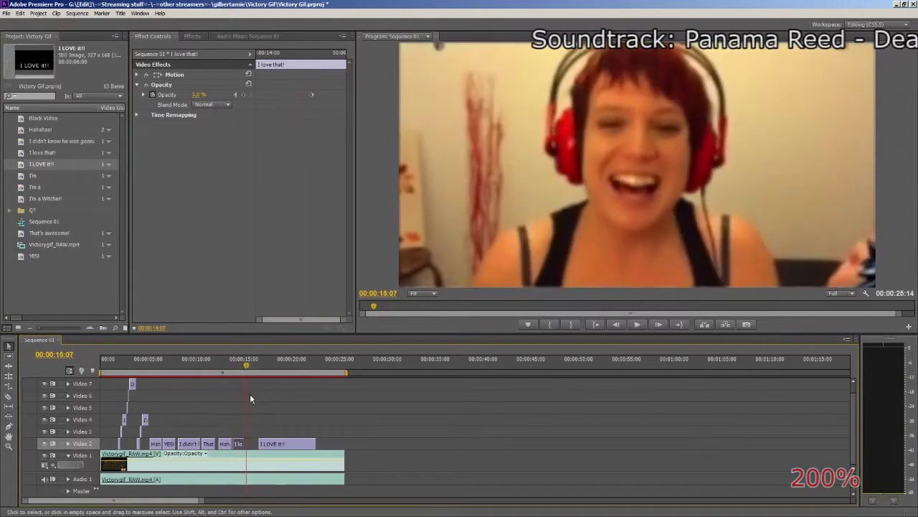
left_click_drag(299, 444, 285, 447)
key("space")
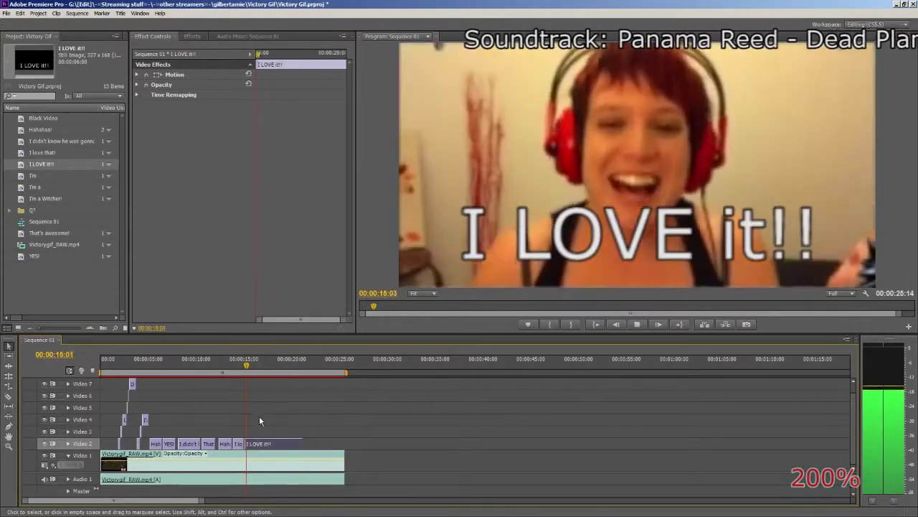
key("Right")
key("Right")
key("Right")
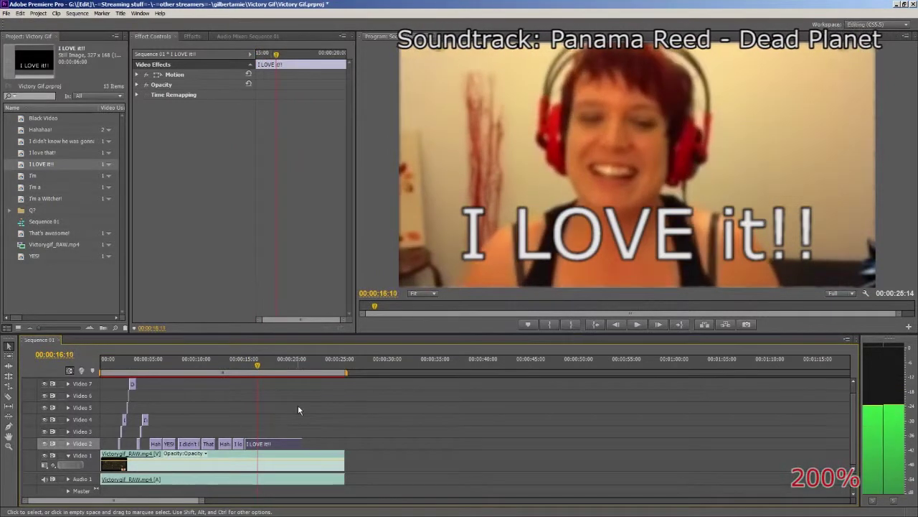
key("ctrl+k")
left_click(288, 447)
key("Delete")
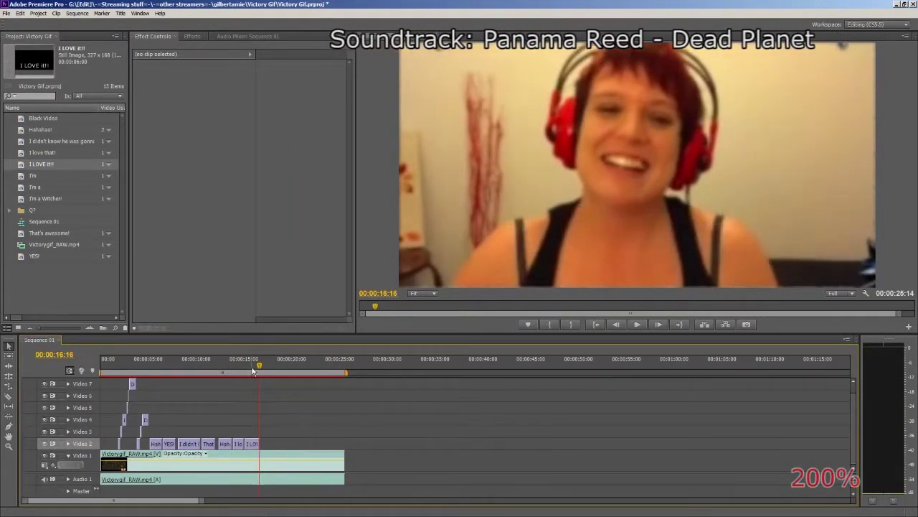
- Fade out the I LOVE it!! title from 100% opacity at 00:00:15:23 to 0% at its end, and play it back
left_click_drag(258, 366, 252, 373)
left_click(252, 444)
left_click(136, 85)
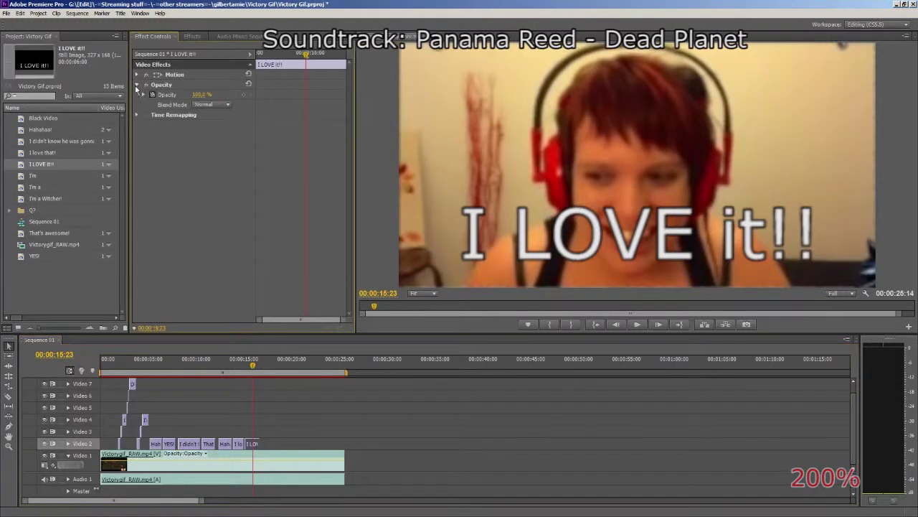
left_click(244, 96)
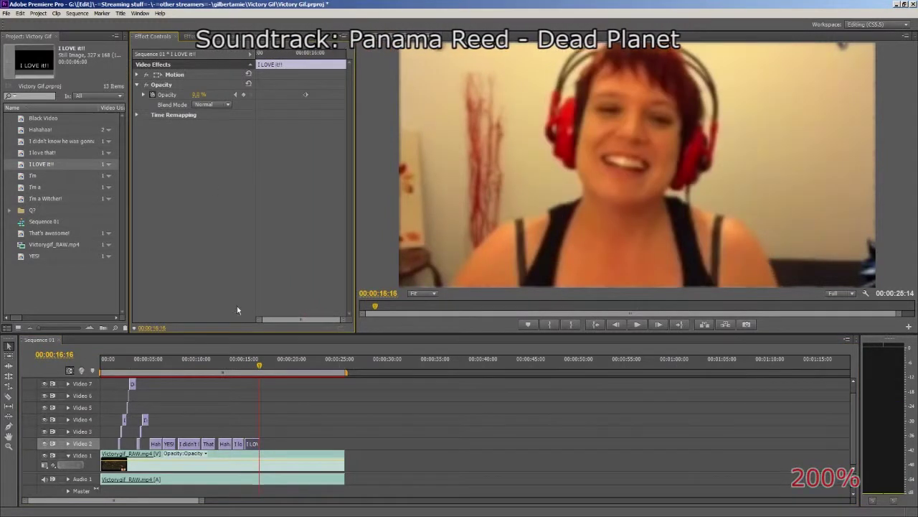
left_click(232, 358)
key("space")
key("space")
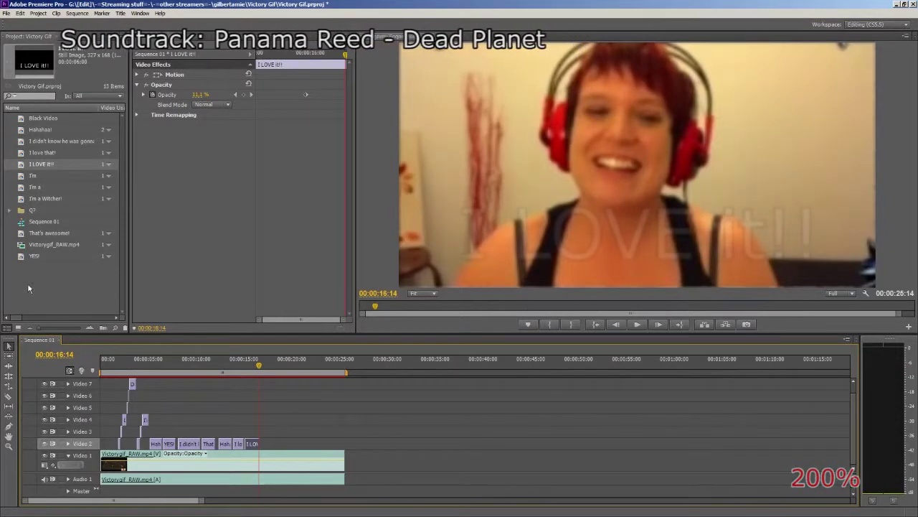
- Duplicate the Did you train with the Lion title from the Q? folder into the main project list as SMACK!
left_click(59, 271)
left_click(10, 210)
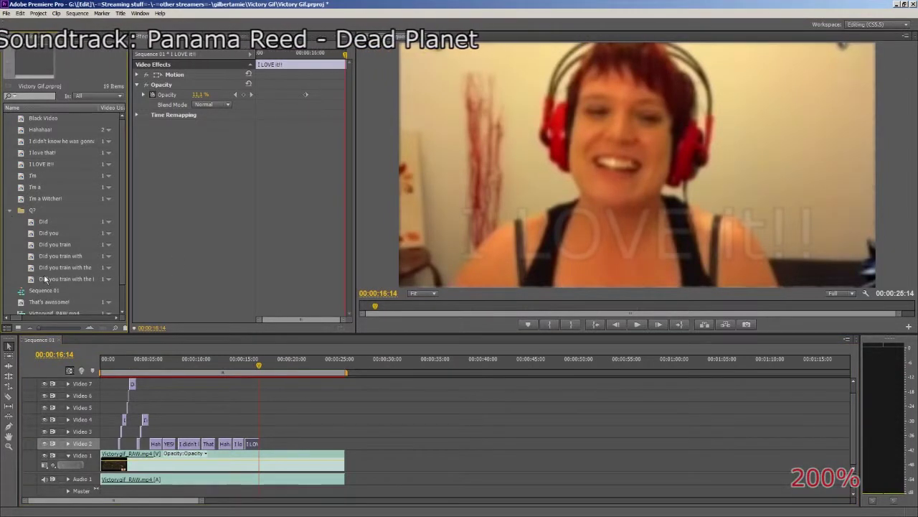
left_click_drag(44, 279, 50, 137)
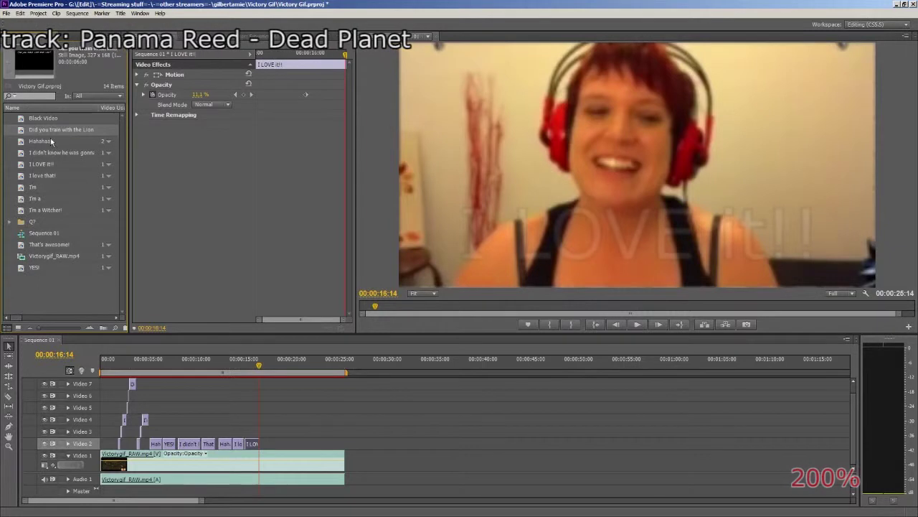
type("CK!")
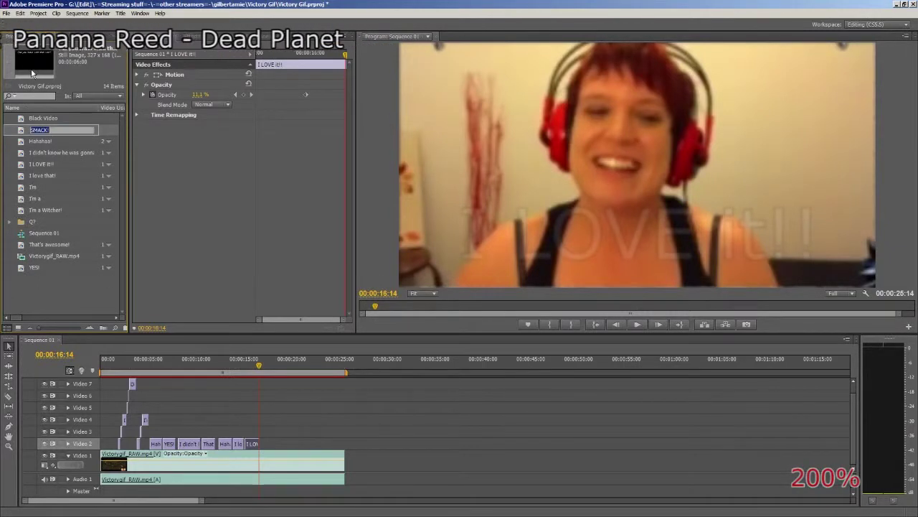
- Change the SMACK! title's text to "SMACK!", center it and enlarge the font
double_click(22, 131)
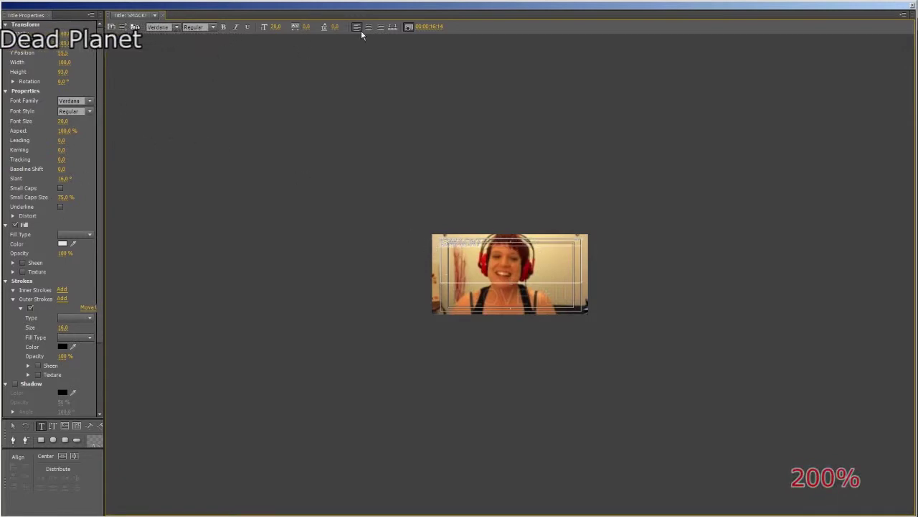
left_click_drag(62, 126, 72, 127)
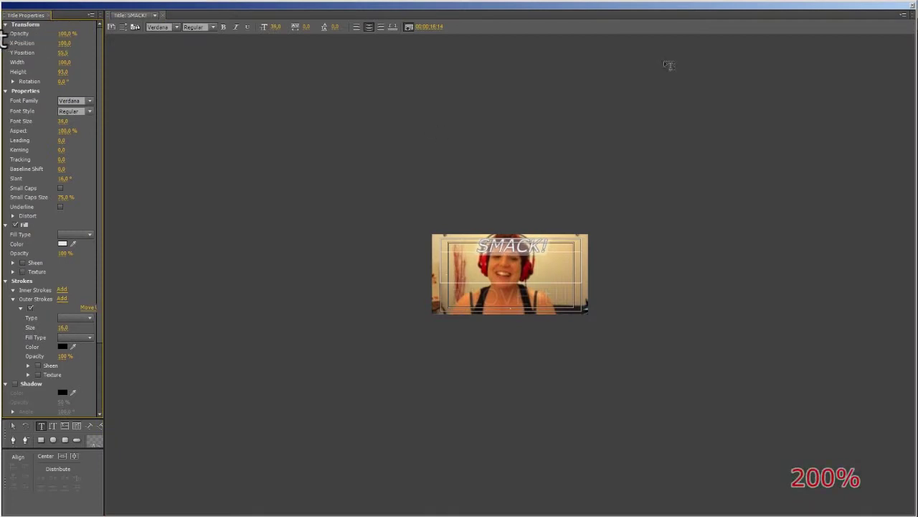
left_click(913, 7)
- Find the start of the hand smack in playback and place the SMACK! title on Video 3 above the I LOVE it!! title
key("space")
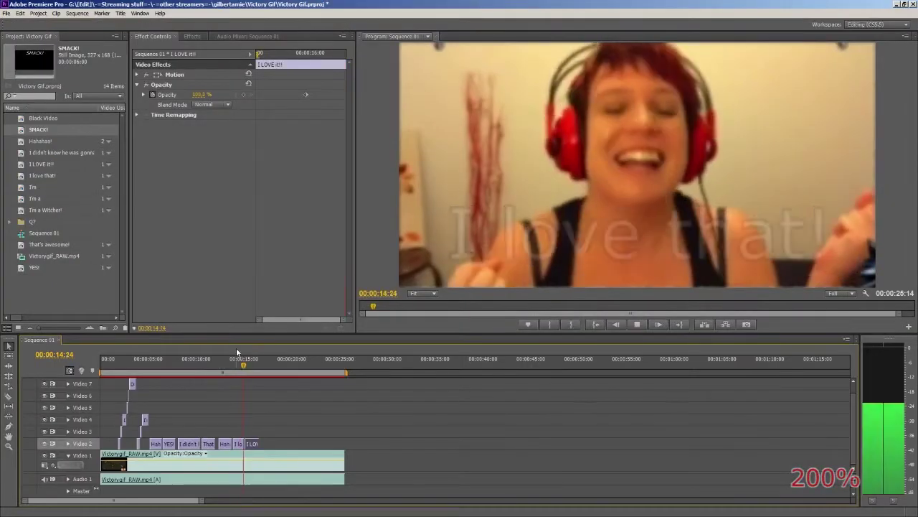
key("Left")
key("Left")
key("Left")
key("Left")
key("Left")
key("Left")
key("Left")
key("Left")
key("Left")
left_click_drag(24, 129, 251, 432)
- Move the SMACK! title to start at about 00:00:15:16 and trim it to only a few frames
key("Right")
key("Right")
key("Right")
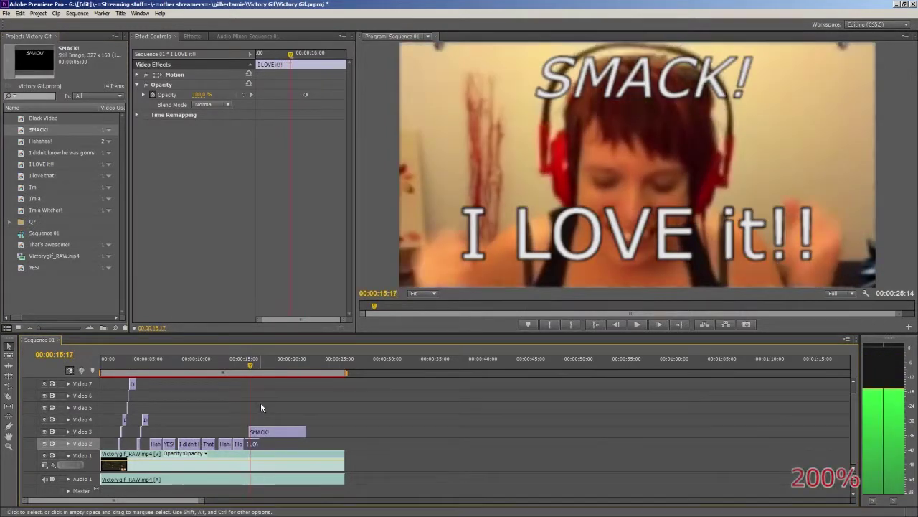
key("Left")
key("Left")
key("Left")
key("Left")
key("Left")
key("Left")
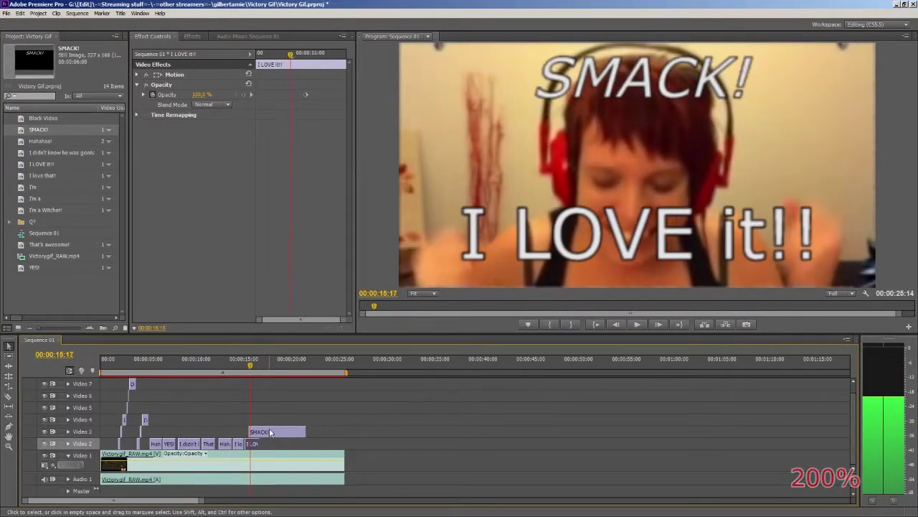
left_click(270, 432)
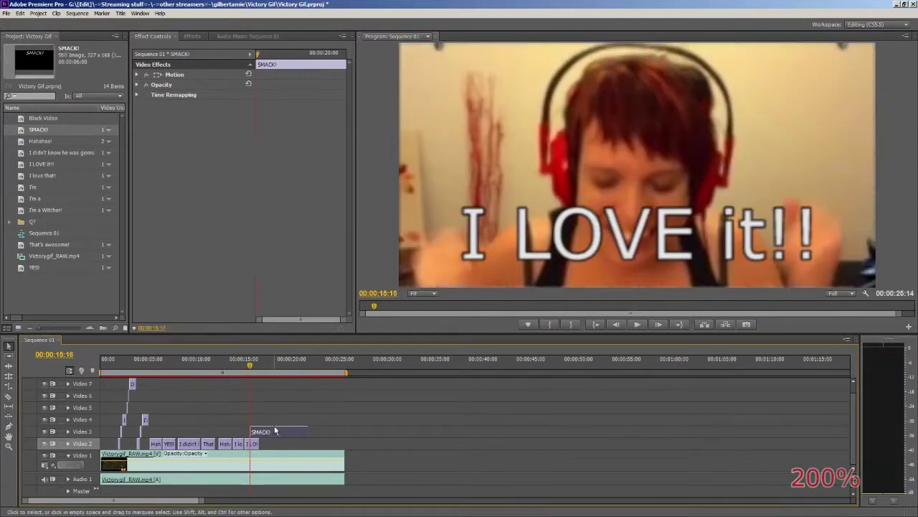
left_click_drag(302, 430, 251, 431)
- Play the sequence from about 00:00:13:00 to check the SMACK! title and find the next laugh
left_click(224, 363)
key("space")
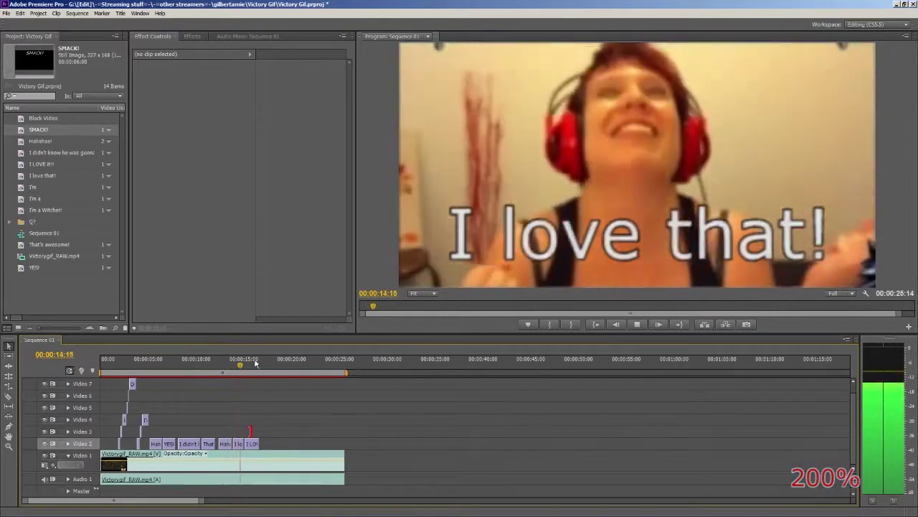
key("space")
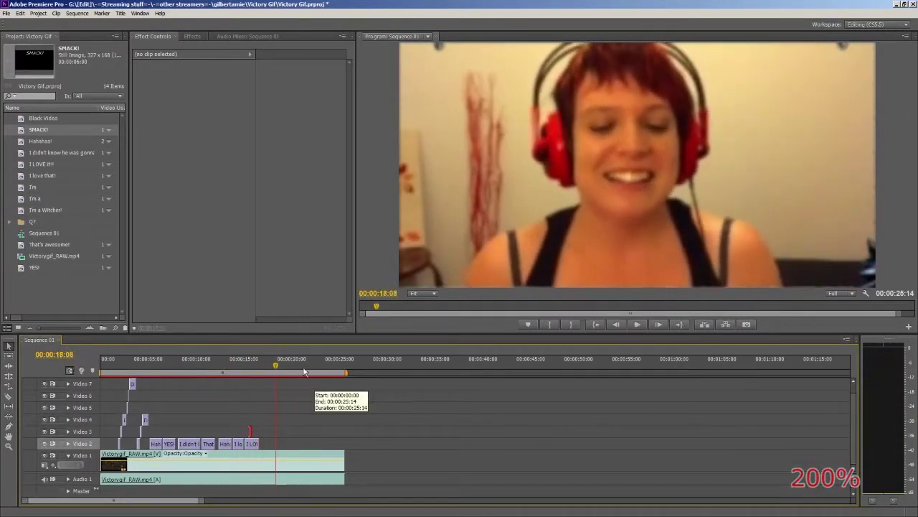
- Duplicate the YES! title as HAAA! and change the copy's text to "HAAA!"
left_click(39, 282)
key("ctrl+c")
key("ctrl+v")
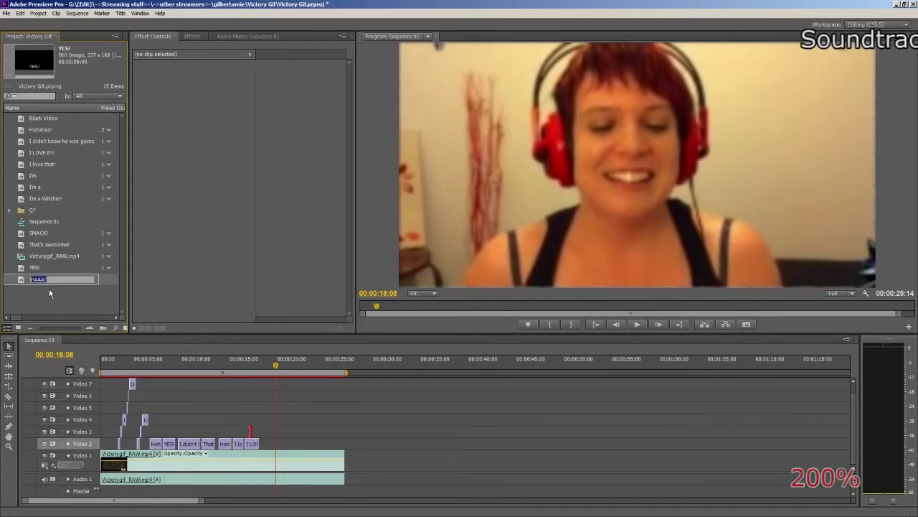
double_click(21, 280)
left_click(535, 300)
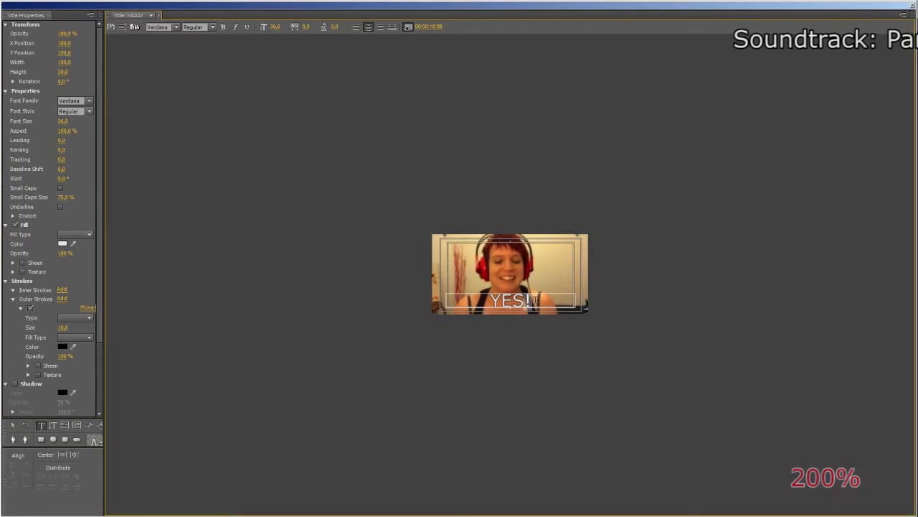
left_click(913, 5)
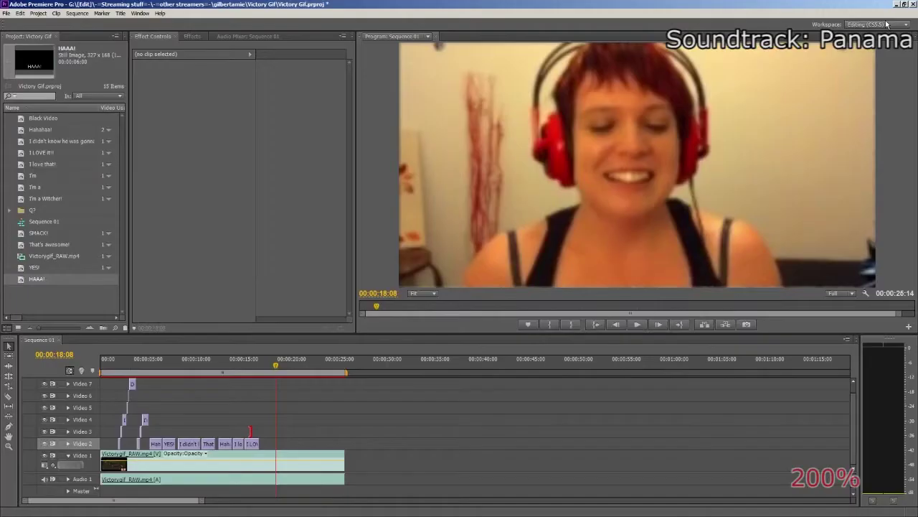
- Place the HAAA! title on Video 2 just after the I LOVE it!! title, trimmed to end at about 00:00:18:00
left_click_drag(20, 281, 271, 444)
left_click(250, 367)
key("space")
key("space")
- Fade out the HAAA! title from 100% opacity at 00:00:17:09 to 0% at its end
left_click(147, 85)
key("Return")
key("Left")
key("Left")
key("Left")
key("Left")
key("Left")
key("Left")
key("Left")
key("Left")
key("Left")
key("Left")
key("Left")
key("Left")
key("Left")
key("Left")
type("100")
key("Return")
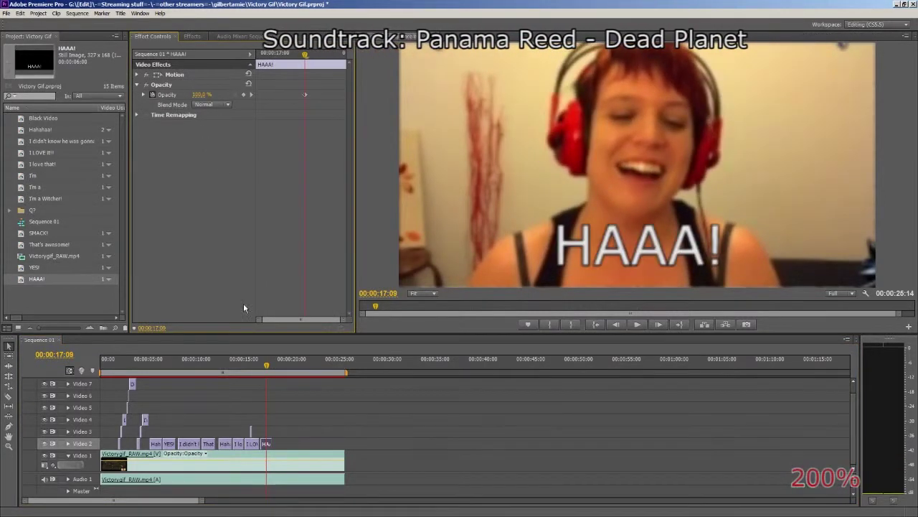
- Play the sequence from about 00:00:15:00 to check the HAAA! title and find the following sound
left_click(247, 363)
key("space")
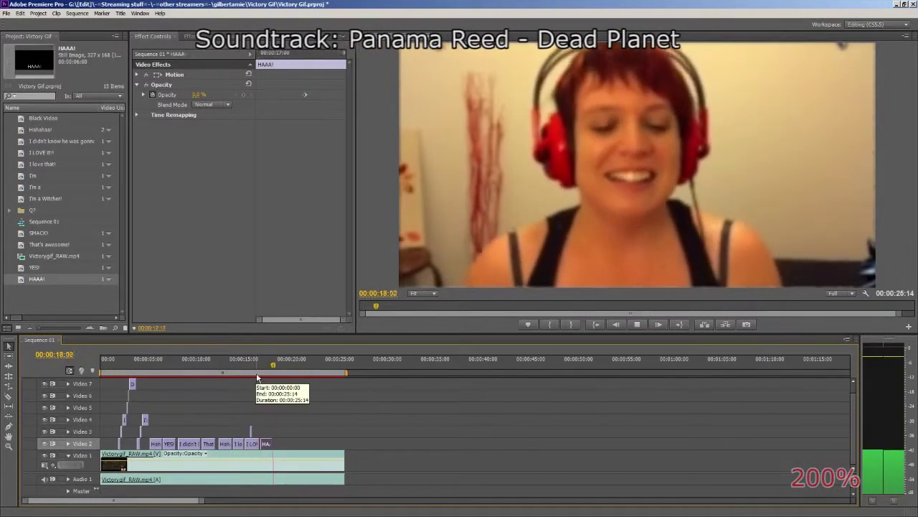
key("space")
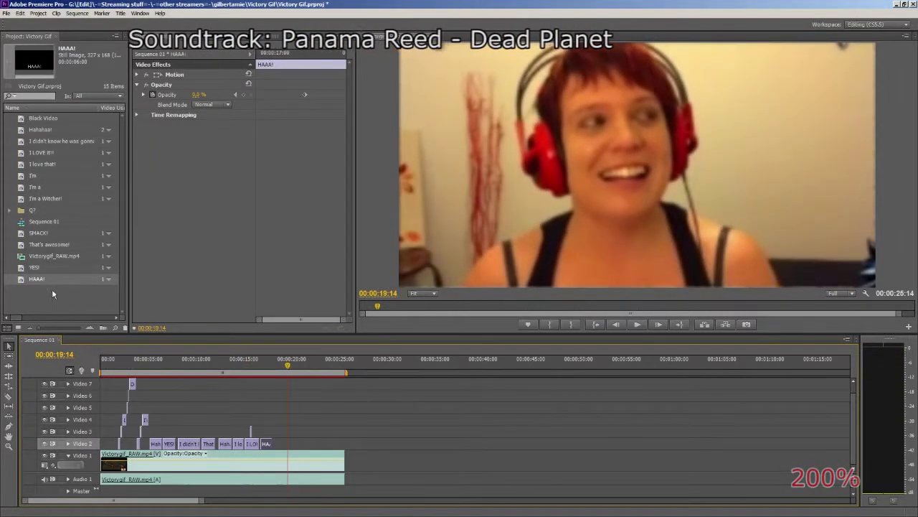
- Duplicate the HAAA! title as Haaaaaaa... and change the copy's text to "Haaaaaaa..."
left_click(20, 282)
key("ctrl+c")
key("ctrl+v")
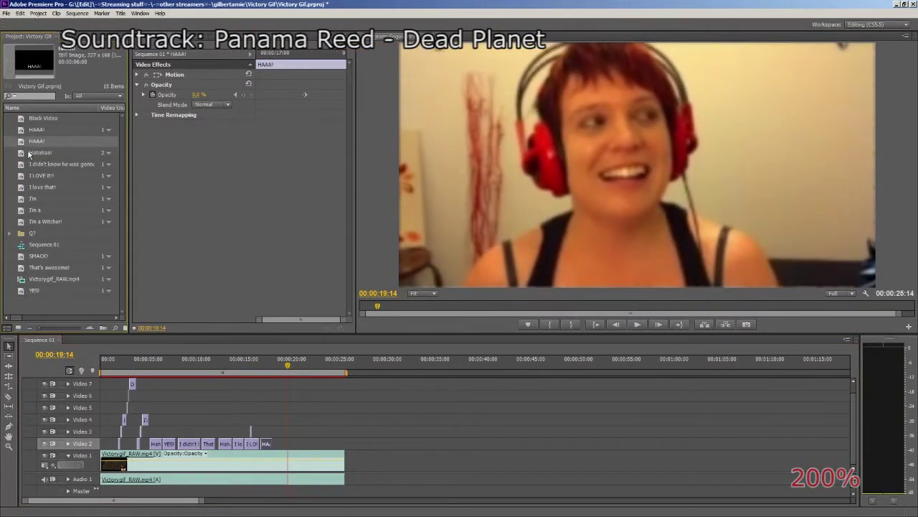
type("aaaaaaaaa")
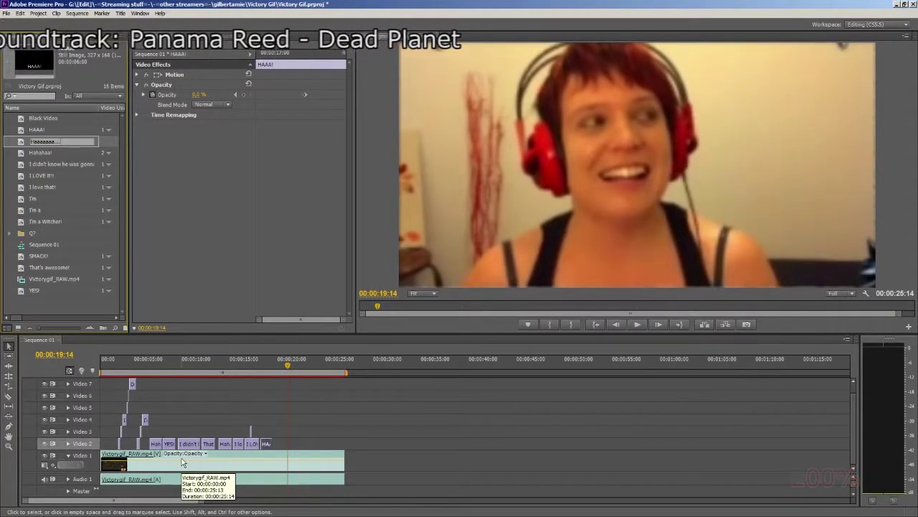
key("ctrl+a")
double_click(25, 142)
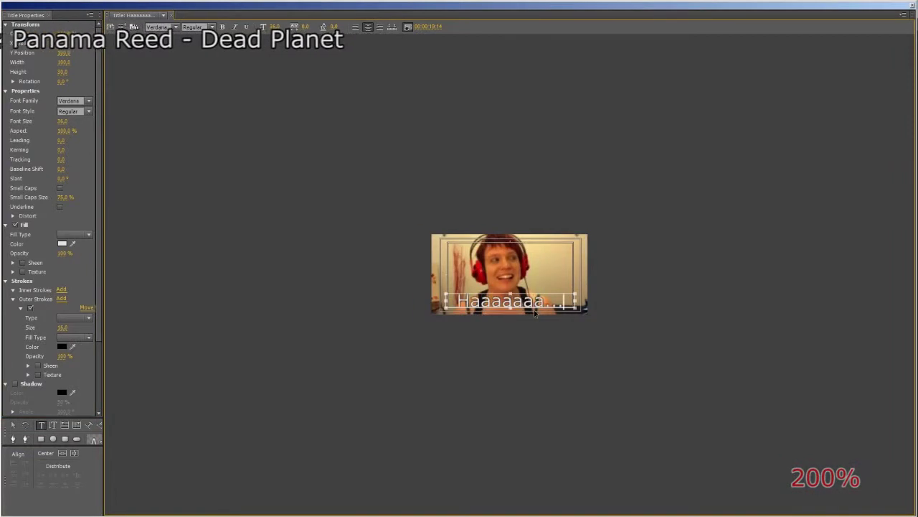
left_click(913, 9)
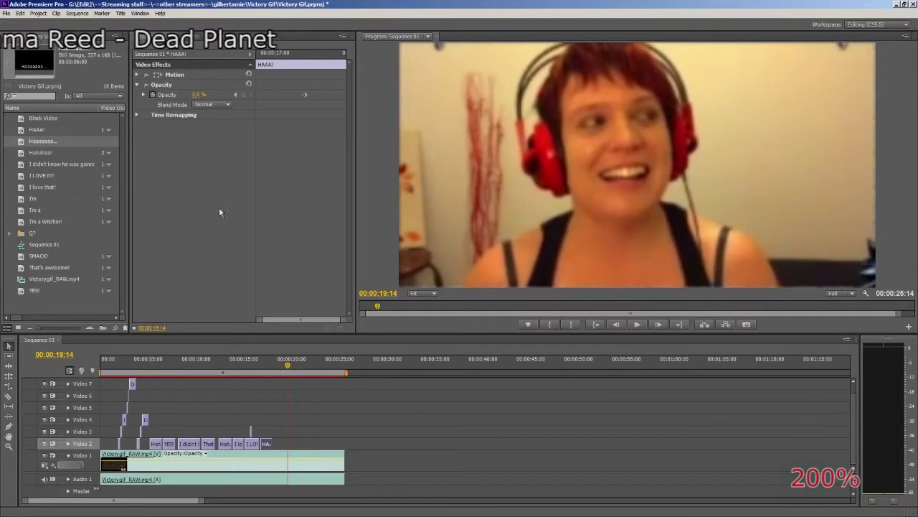
- Place the Haaaaaaa... title on Video 2 after the HAAA! title, starting at about 00:00:18:10
left_click_drag(228, 283, 309, 444)
left_click_drag(287, 365, 266, 369)
key("space")
key("space")
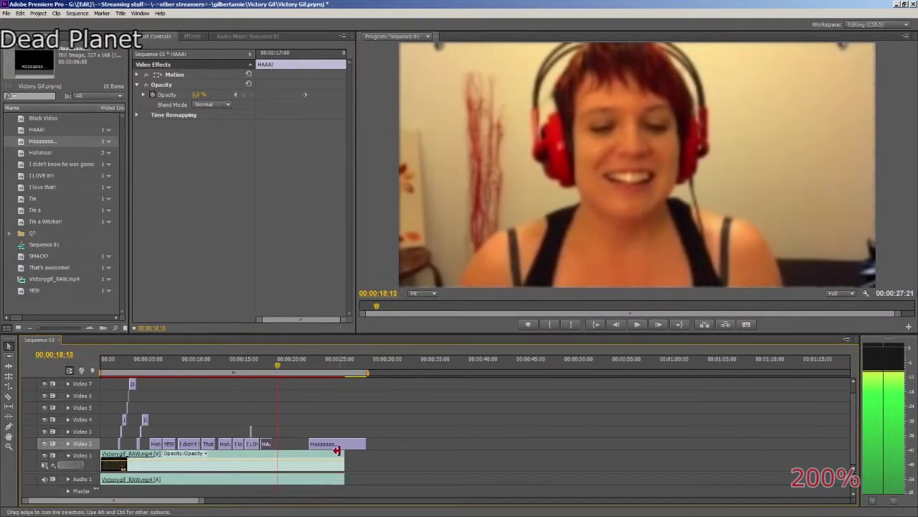
left_click(328, 444)
left_click_drag(328, 446, 295, 446)
- Play through the Haaaaaaa... title to find where the sound stops and cut the title to end at 00:00:19:11
key("space")
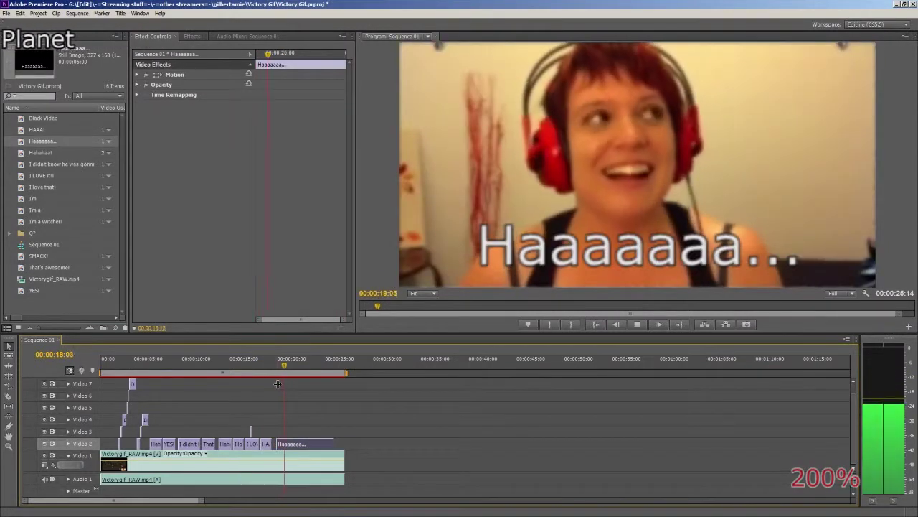
key("Left")
key("Left")
key("Left")
key("Left")
key("Left")
key("Left")
key("Left")
key("Left")
key("Left")
key("Left")
key("Left")
key("Left")
key("Left")
key("Left")
key("Left")
key("Left")
key("Left")
key("Left")
key("Left")
key("Left")
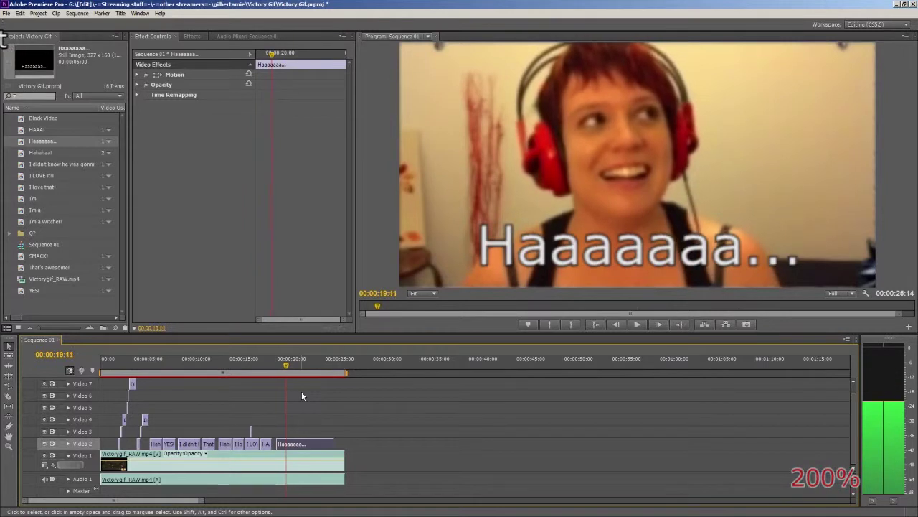
key("Delete")
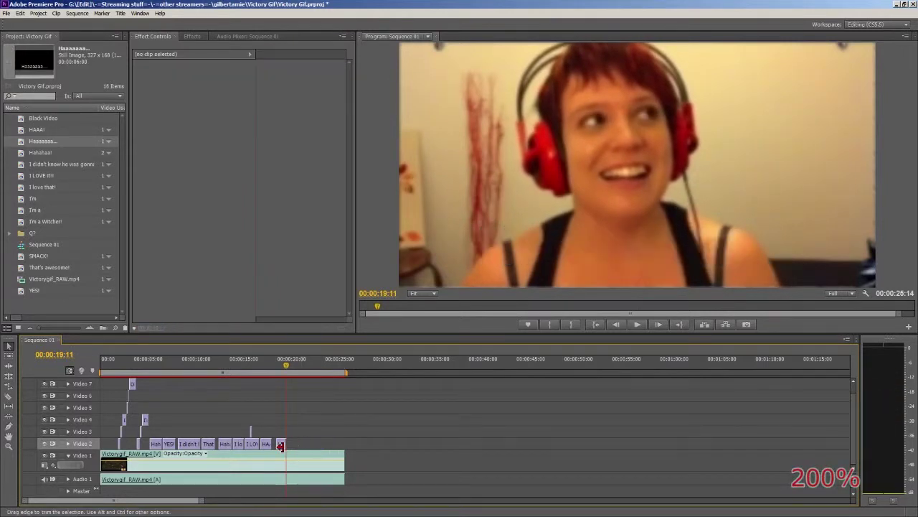
key("ctrl+z")
- Fade out the Haaaaaaa... title from 100% opacity to 0% at its end at 00:00:19:11, and play it back
left_click(138, 85)
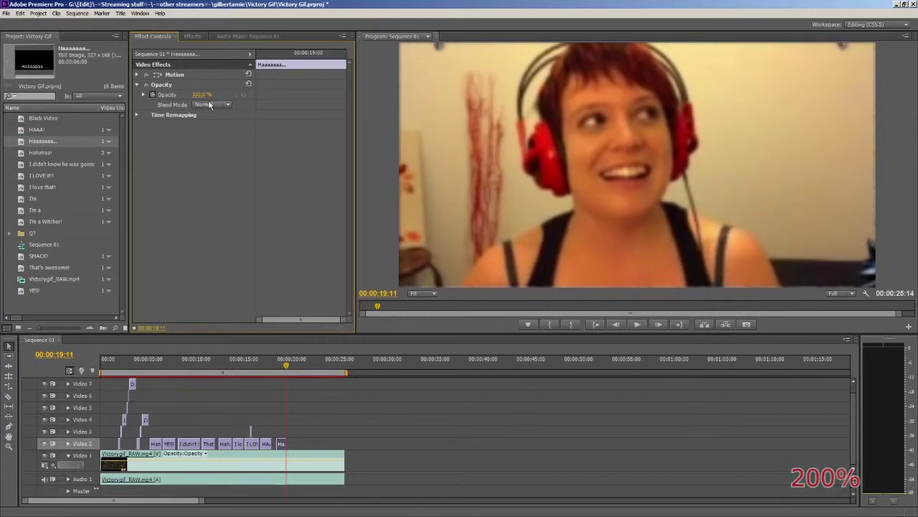
key("shift+Left")
key("shift+Left")
key("shift+Left")
key("shift+Right")
left_click(244, 95)
key("shift+Right")
key("shift+Right")
left_click(250, 363)
key("space")
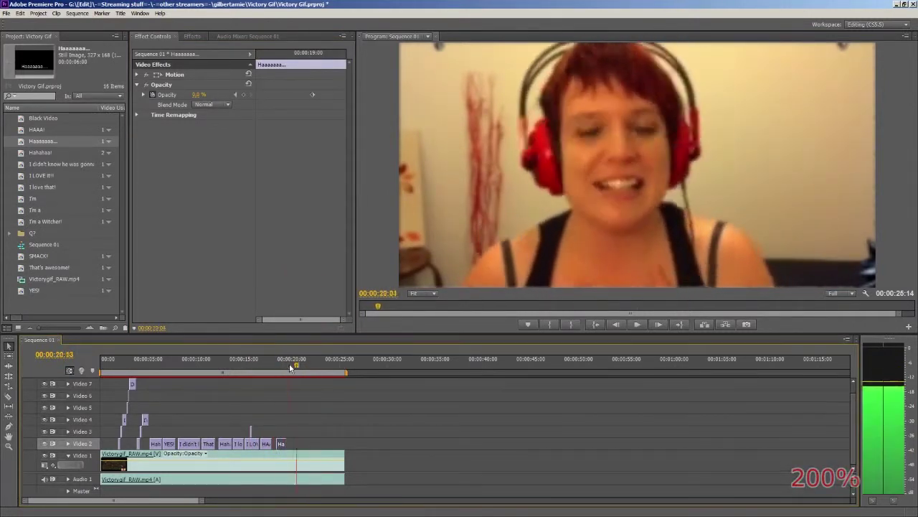
- Duplicate the "I didn't know he was gonna say that" title and rename the copy "I'm getting in touch with my character guys..."
left_click(284, 363)
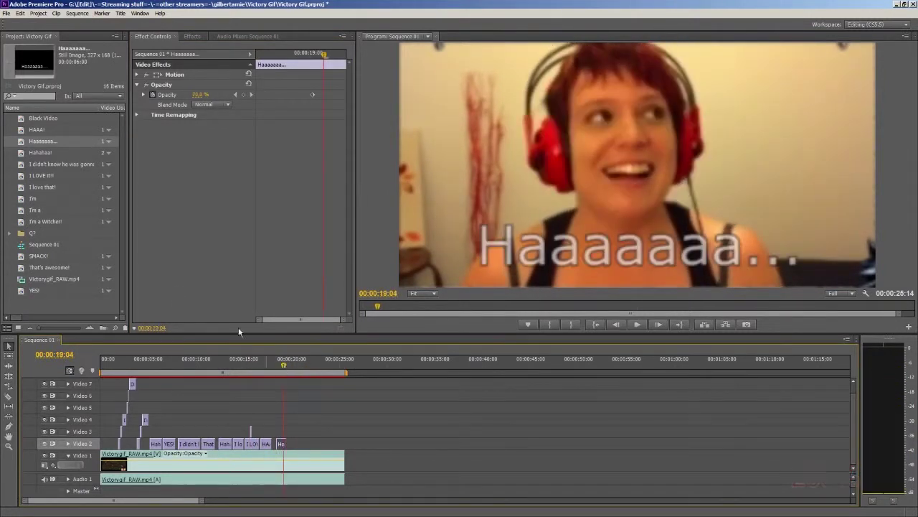
left_click(31, 164)
left_click_drag(57, 313, 48, 306)
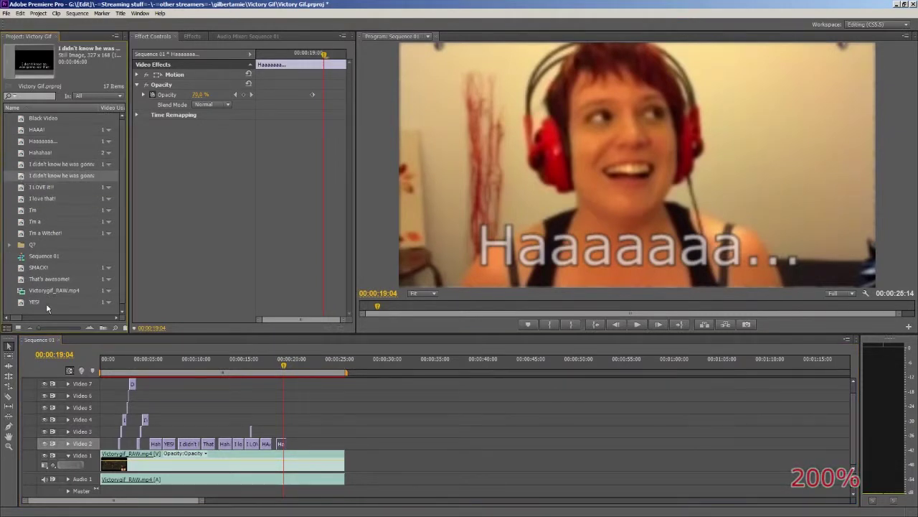
type("I'm gel")
type("ting in touch with m")
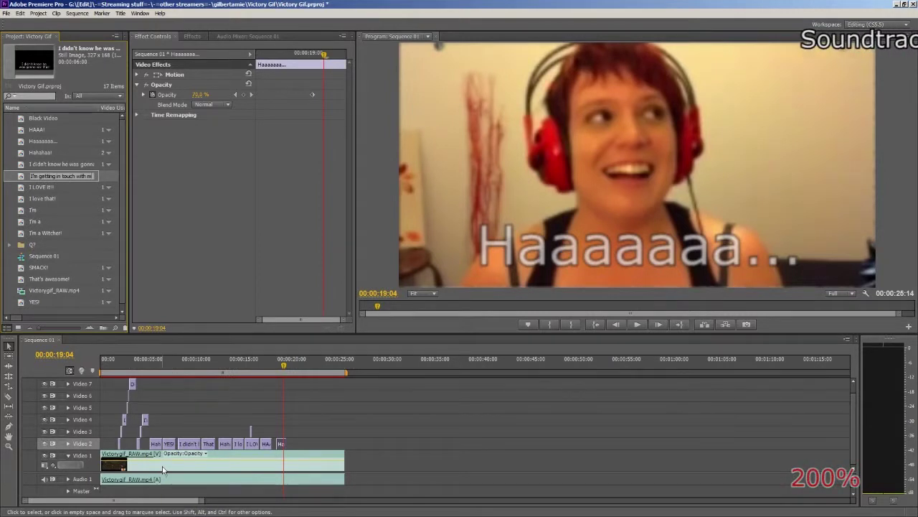
type("y C")
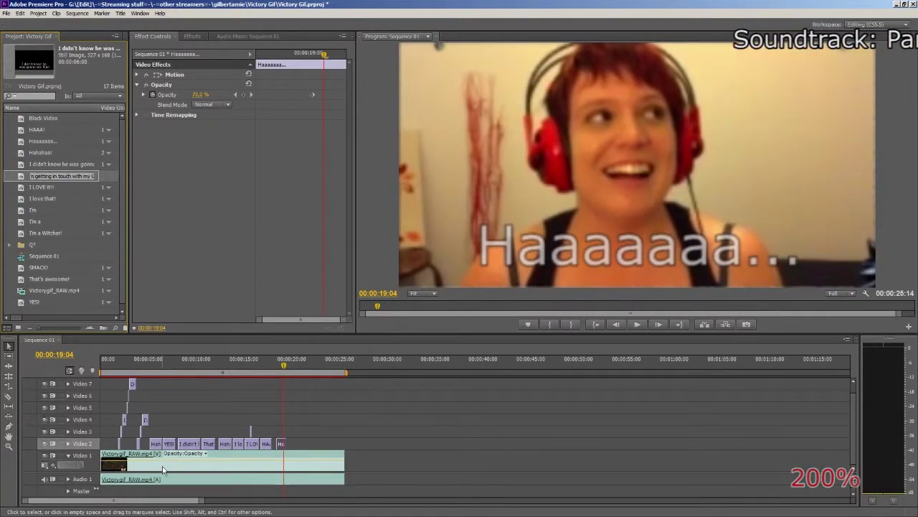
type("cheracter guys")
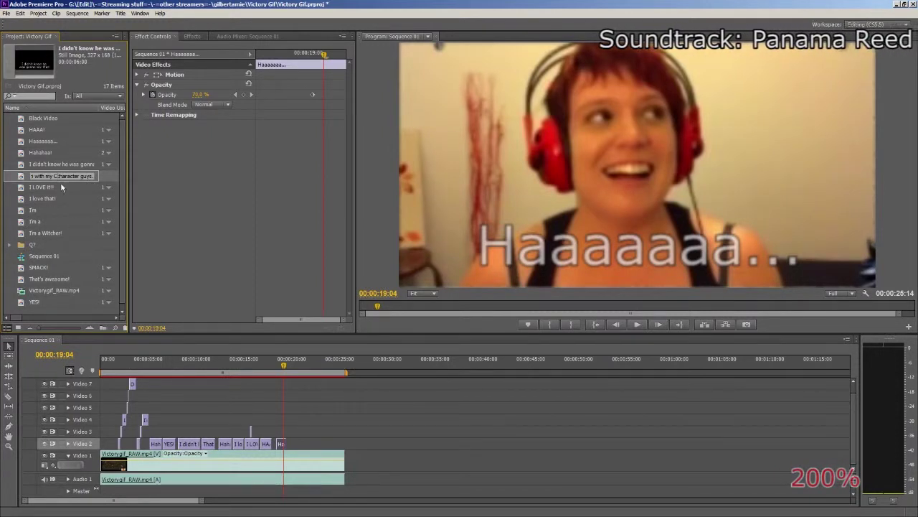
key("Return")
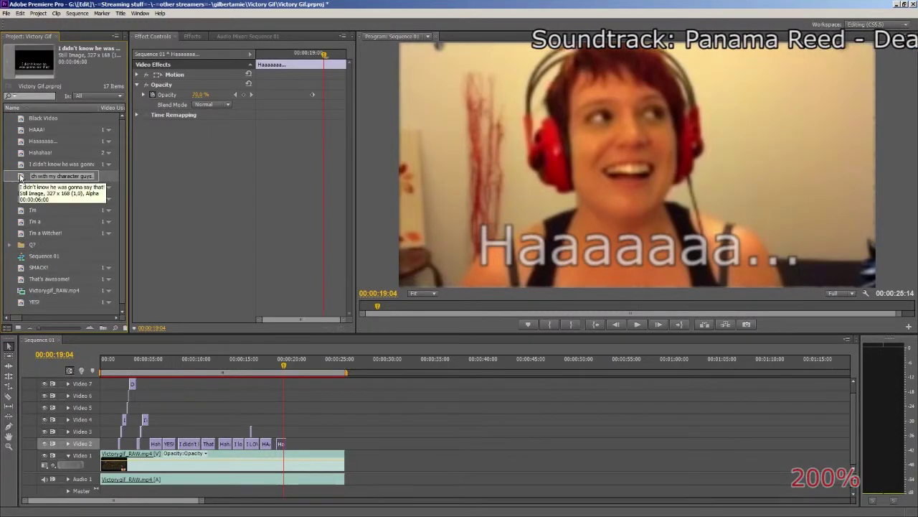
- Change the copied title's text to "I'm getting in touch with my character guys..." and set its font size to 20
left_click(290, 362)
double_click(24, 175)
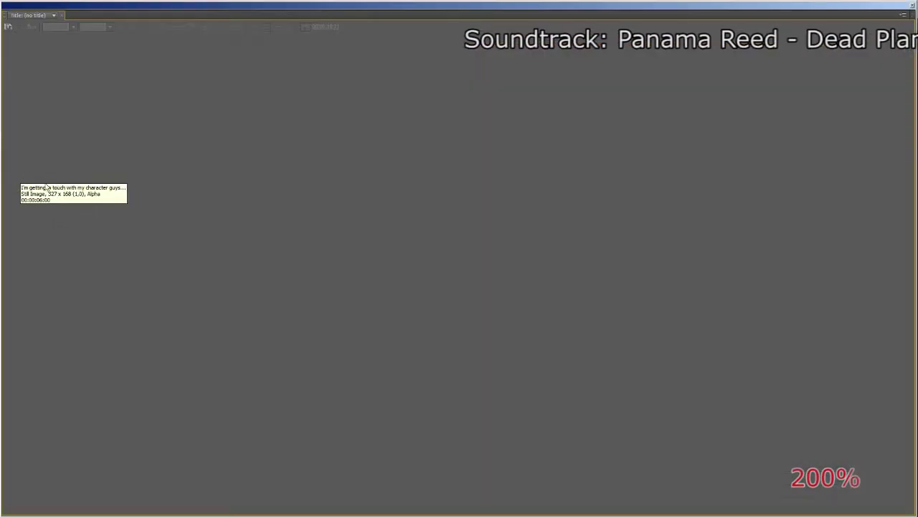
left_click(526, 290)
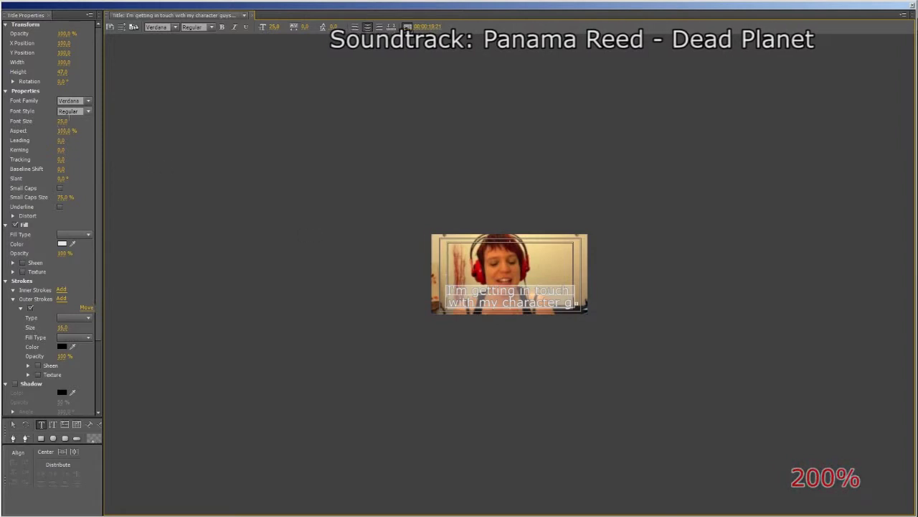
left_click_drag(274, 27, 271, 26)
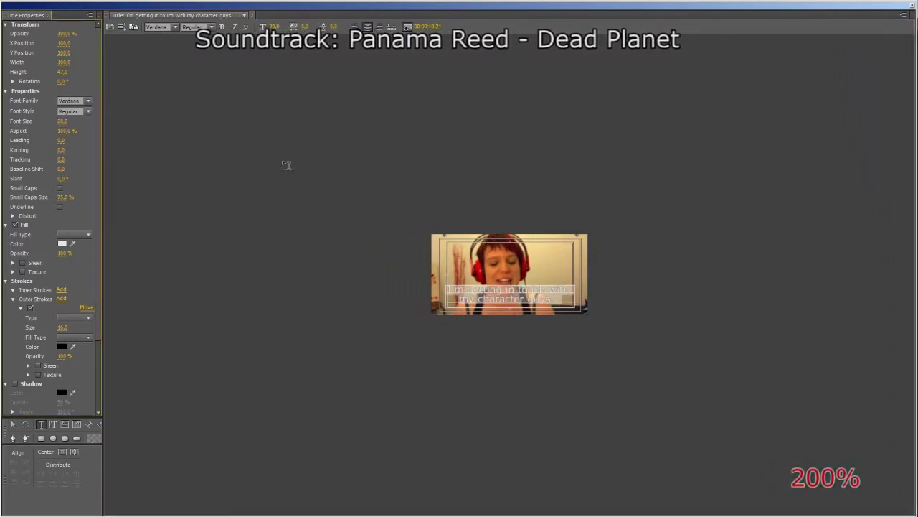
left_click(905, 9)
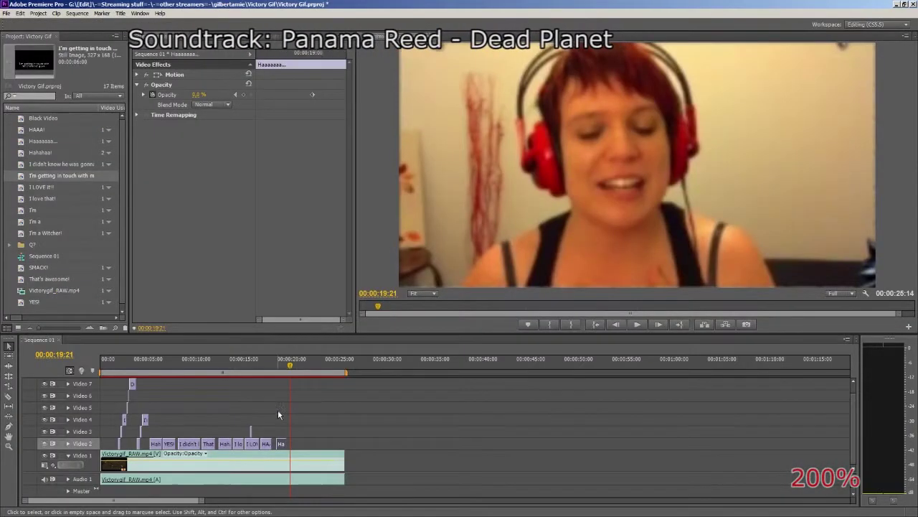
- Place the "I'm getting in touch with my character guys..." title on Video 2 directly after the Haaaaaaa... title, starting at 00:00:19:11
left_click_drag(25, 181, 308, 443)
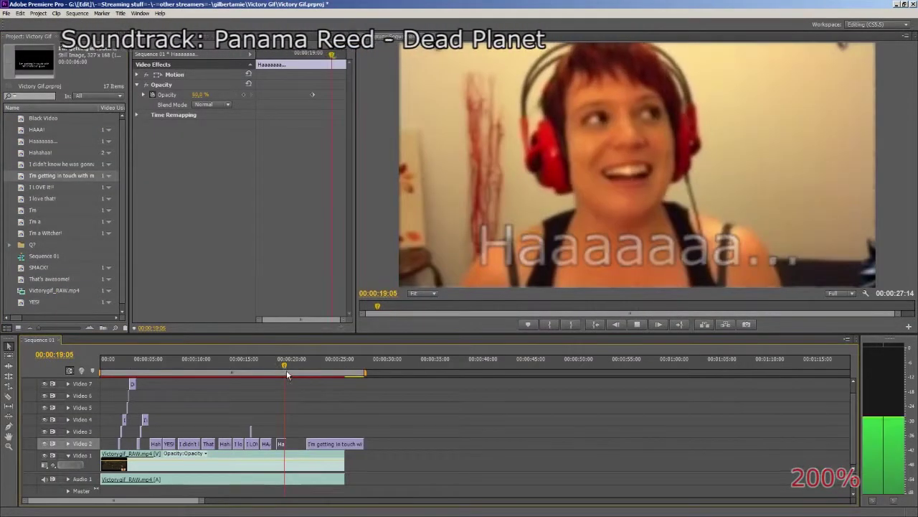
key("Left")
key("Left")
key("Left")
key("Left")
key("Left")
key("Left")
key("Left")
key("Left")
key("Left")
key("Left")
key("Left")
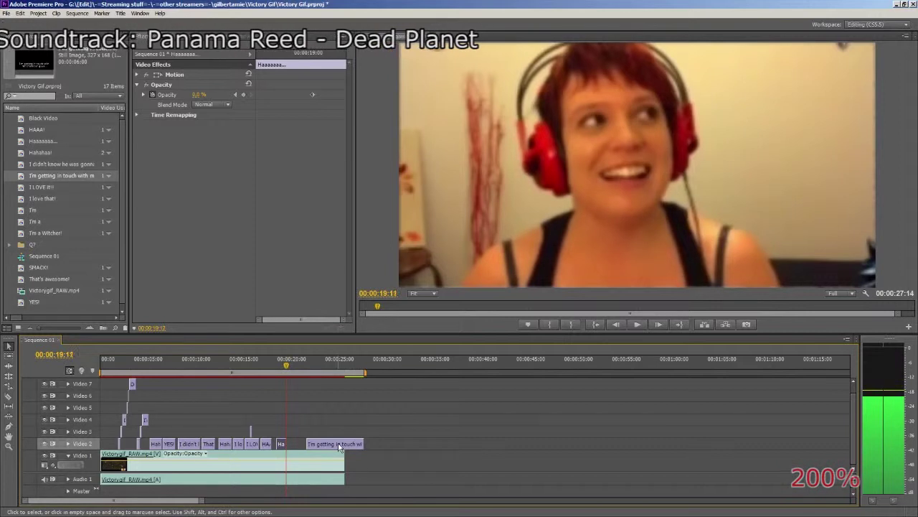
key("Right")
key("Right")
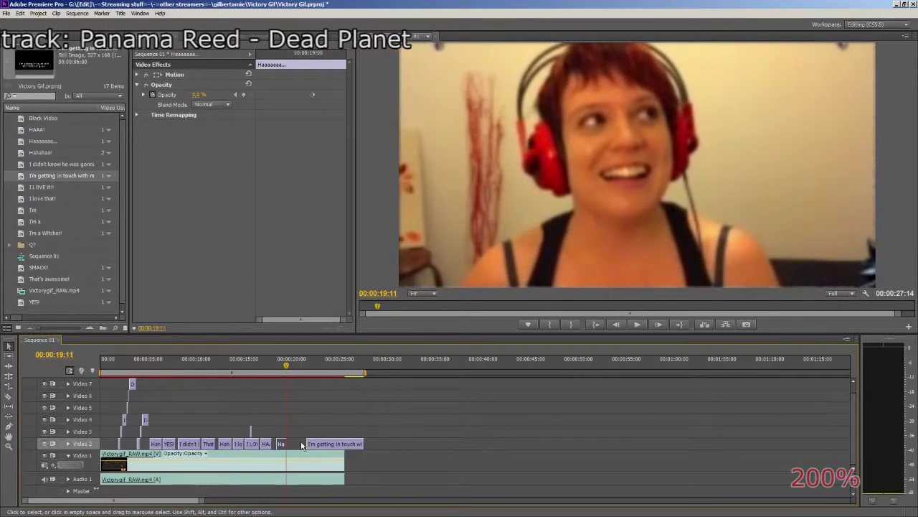
left_click_drag(331, 444, 311, 444)
- Play through the "I'm getting in touch..." title to find where the line stops and trim its end to 00:00:21:20
key("space")
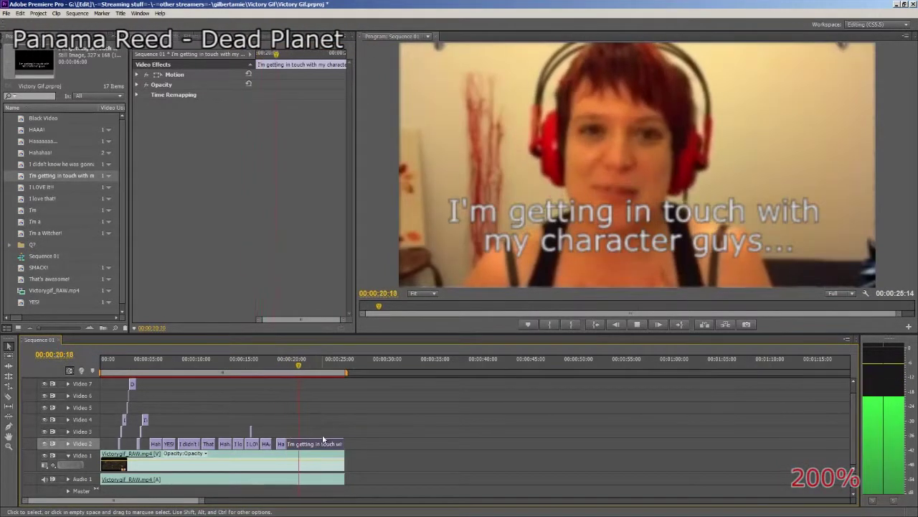
key("space")
left_click_drag(344, 444, 309, 443)
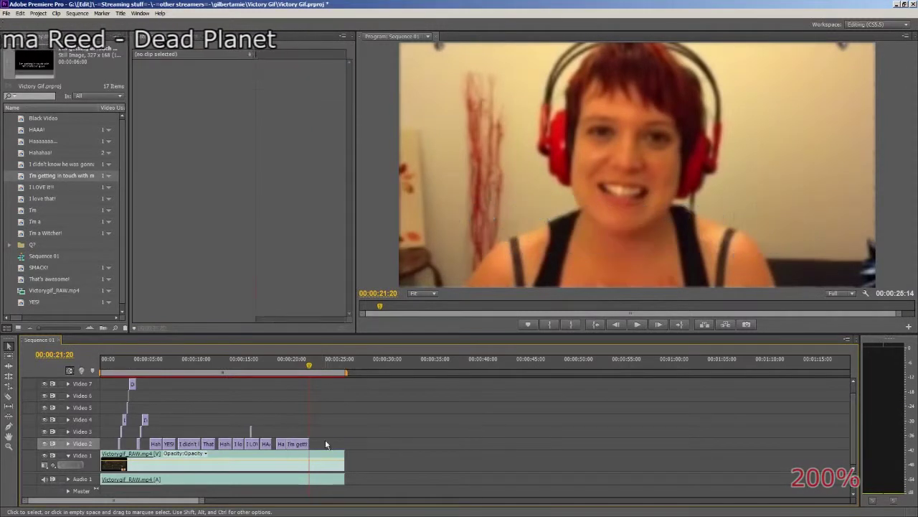
- Fade the "I'm getting in touch..." title from 100% opacity at 00:00:20:21 to 0% at 00:00:21:20, and play it back
key("Left")
key("Left")
key("Left")
key("Left")
key("Left")
key("Left")
key("Left")
key("Left")
key("Left")
key("Left")
key("Left")
key("Left")
key("Left")
key("Left")
key("Left")
key("Left")
key("Left")
key("Left")
key("Left")
key("Left")
left_click(136, 85)
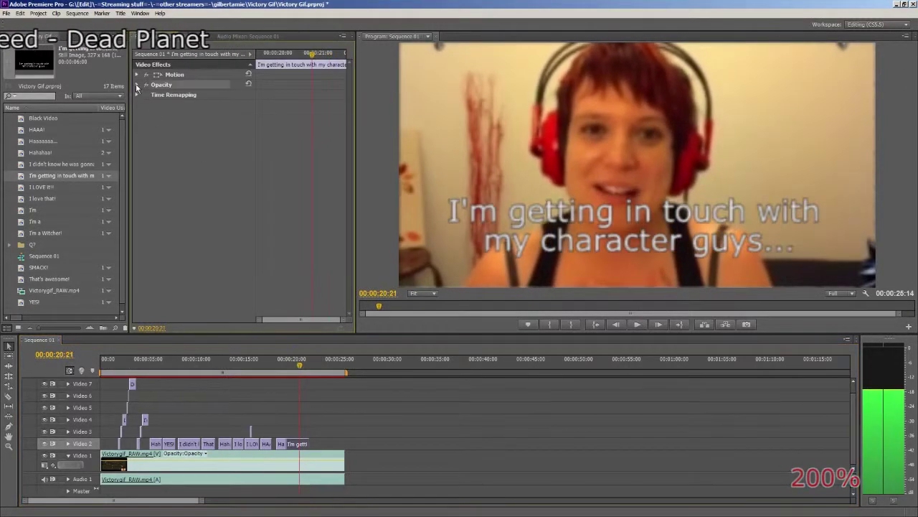
left_click(243, 96)
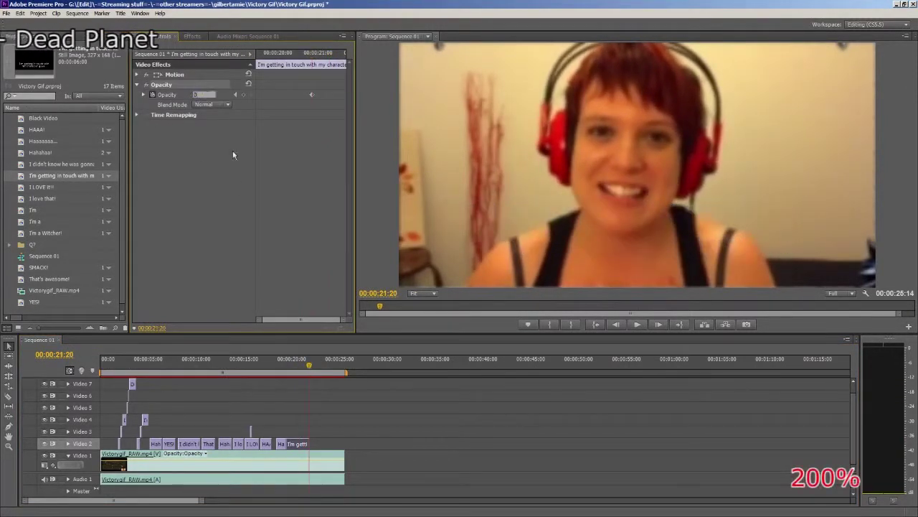
left_click(272, 357)
key("space")
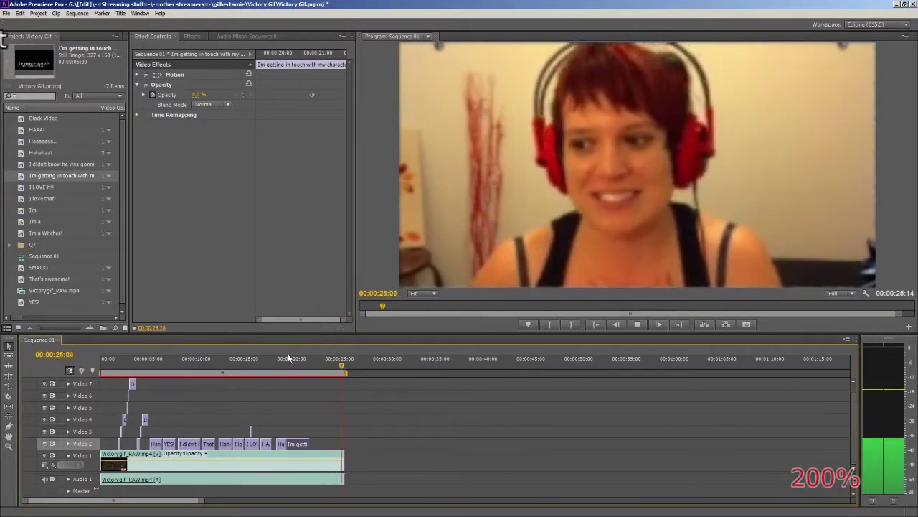
- Duplicate the "I'm getting in touch..." title and rename the copy "...just like I did with Fem-Shep, I am now one with Geralt."
left_click(297, 356)
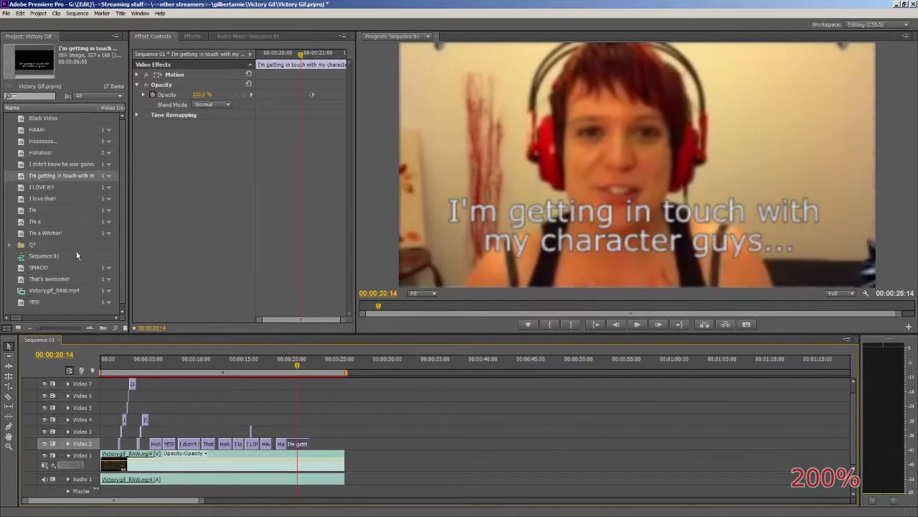
left_click(31, 175)
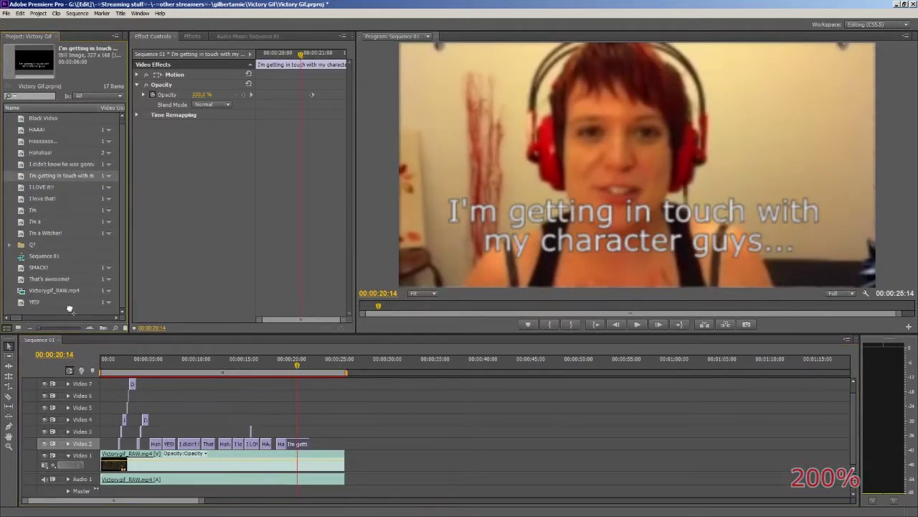
key("ctrl+v")
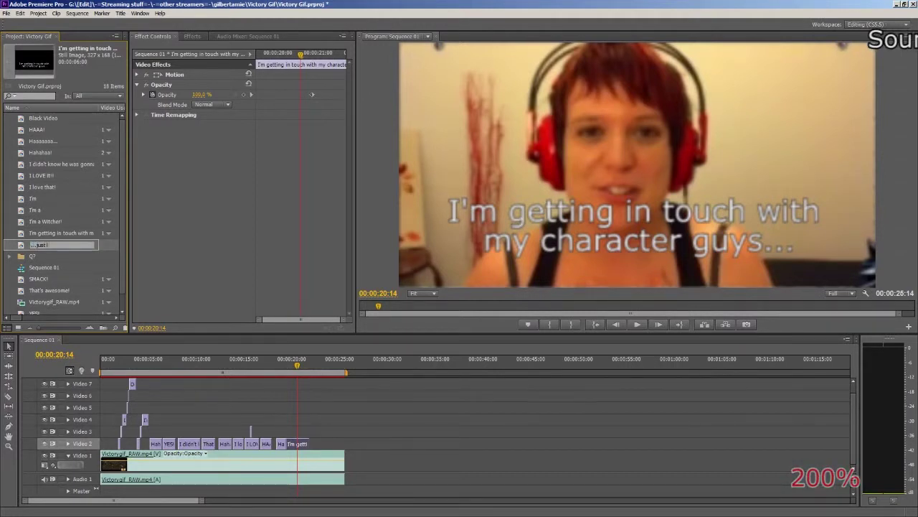
type("ith Fem-")
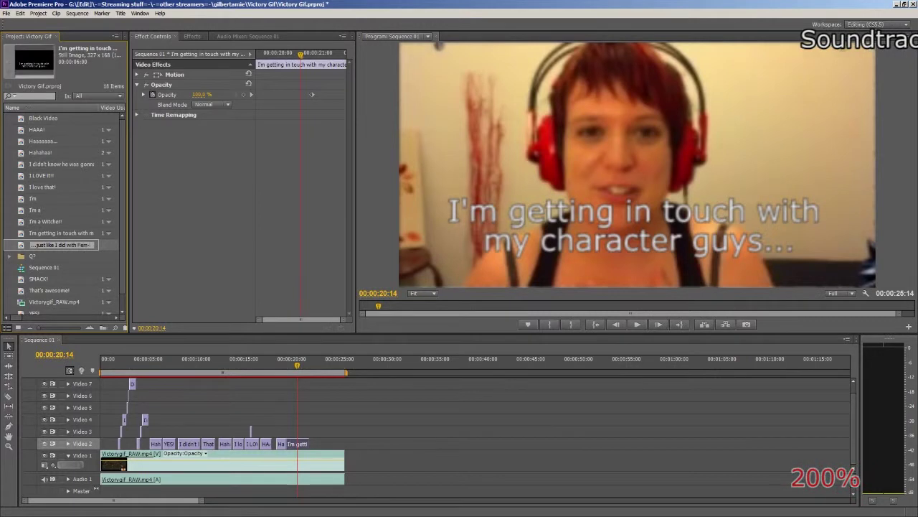
type("Shep, I am now")
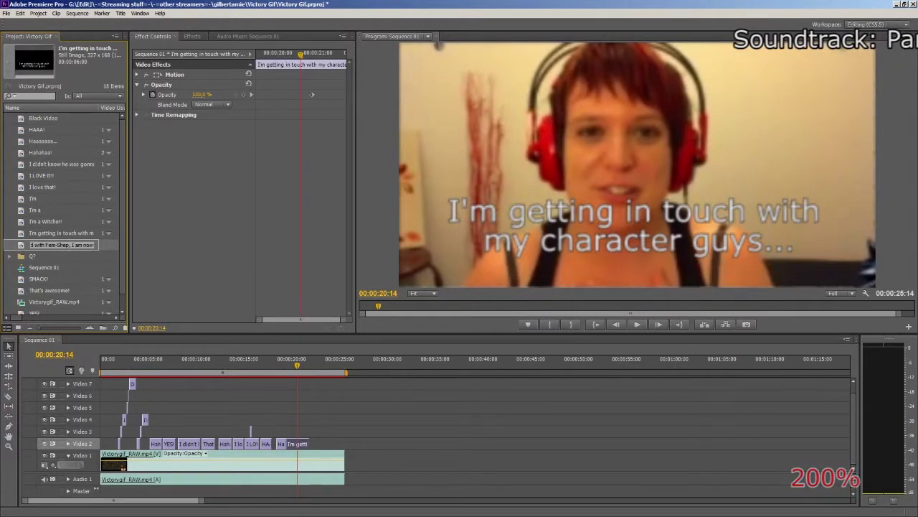
type(" one with Geral")
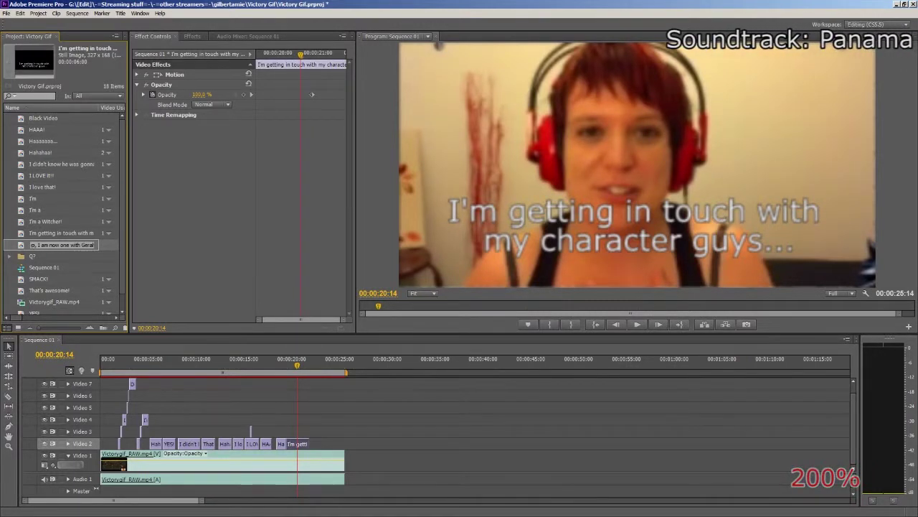
type("t.")
key("Return")
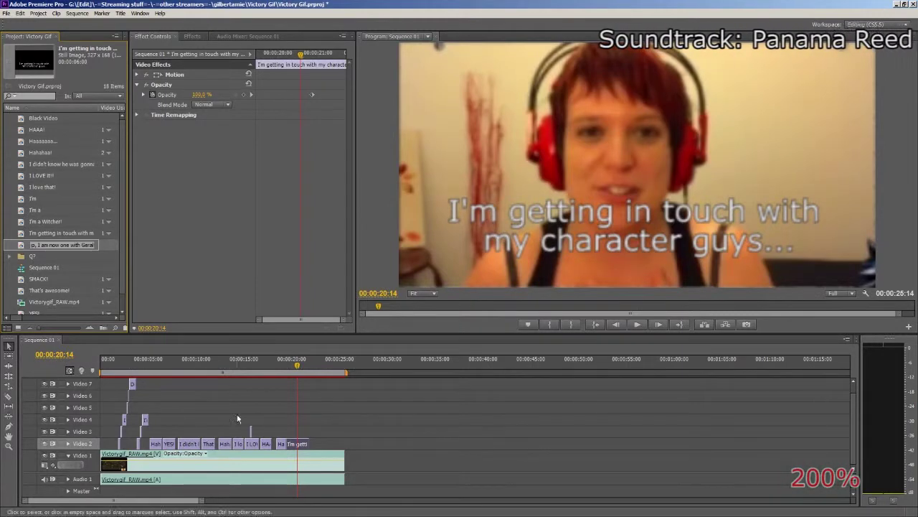
- Change the copied title's text to "...just like I did with Fem-Shep, I am now one with Geralt." and enlarge its text box upward for three lines
double_click(24, 248)
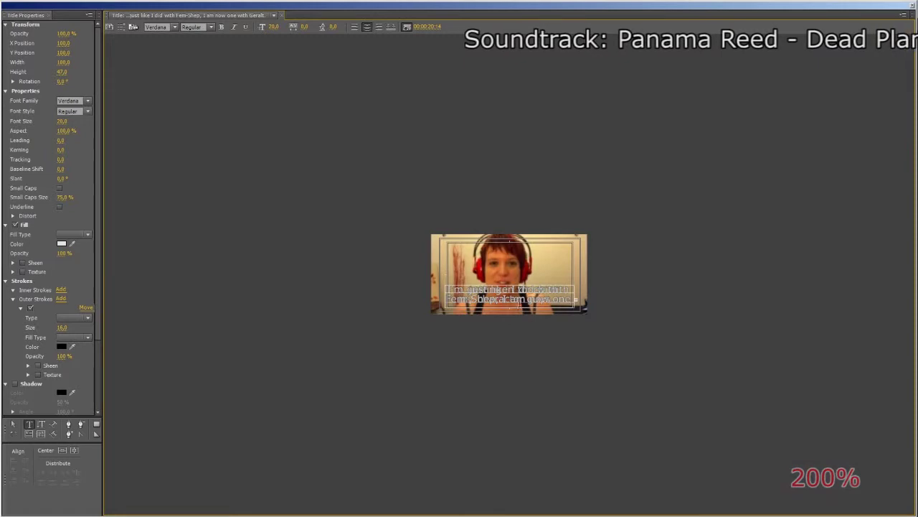
left_click(913, 7)
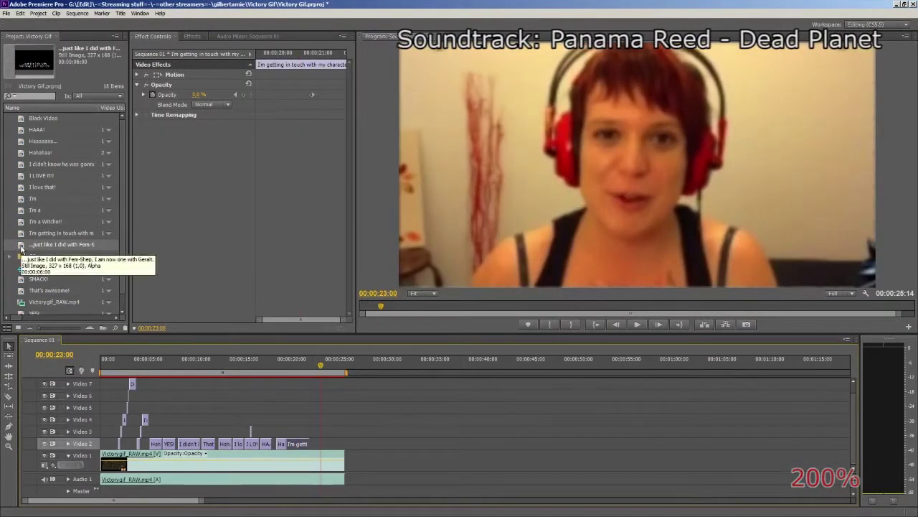
double_click(18, 248)
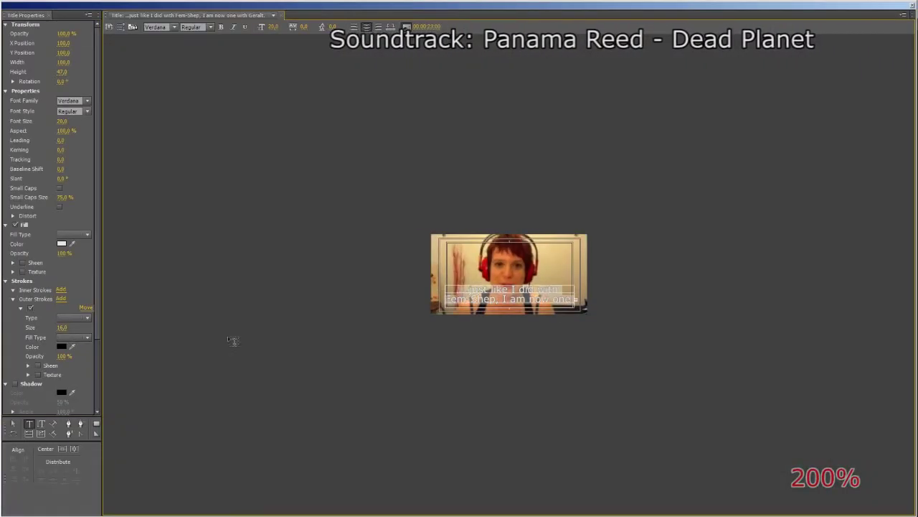
left_click(14, 424)
left_click_drag(512, 287, 510, 282)
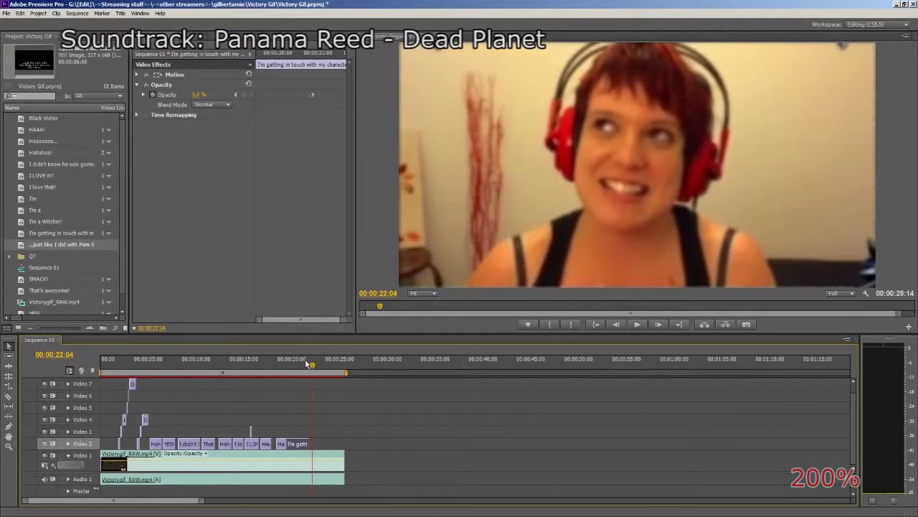
- Place the "...just like I did with Fem-Shep" title on Video 2 after the previous title and trim it to end where the line stops
left_click_drag(61, 244, 315, 442)
left_click(302, 368)
key("space")
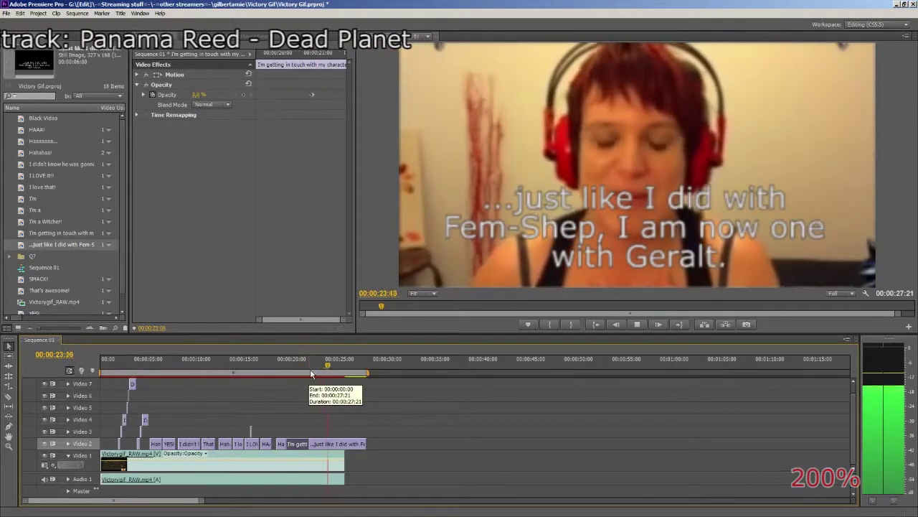
key("space")
left_click_drag(365, 443, 338, 445)
key("space")
- Fade the "...just like I did with Fem-Shep" title from 100% opacity at 00:00:24:05 to 0% at its end, and play it back
left_click(332, 364)
left_click(137, 85)
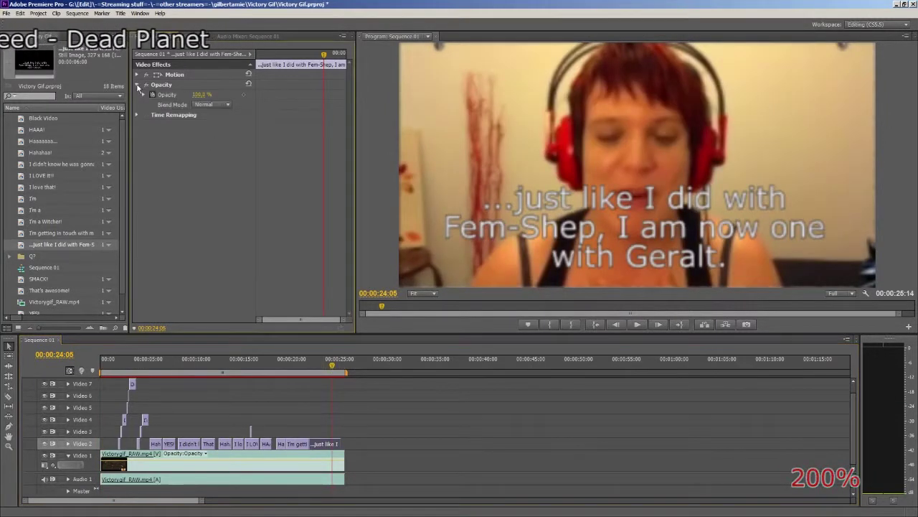
left_click(244, 95)
key("Down")
key("space")
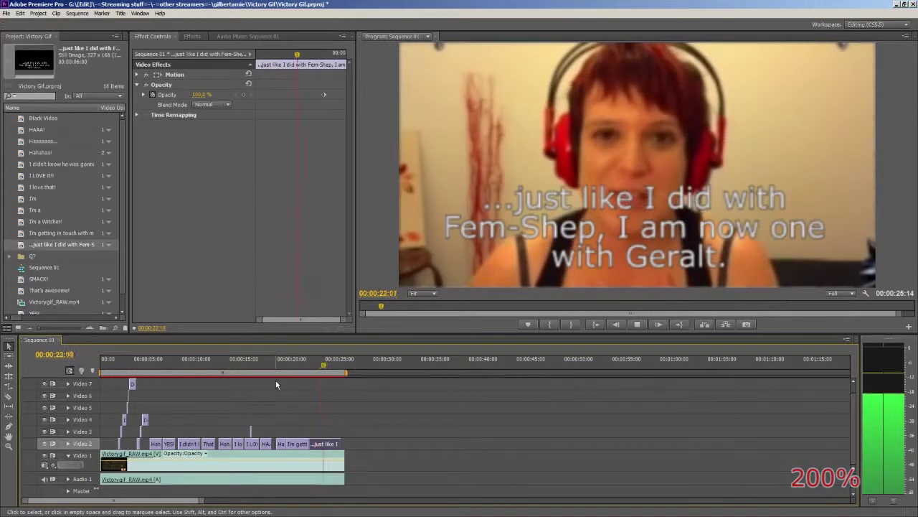
- Set up a media export of the sequence in Animated GIF format with the output file Amy_Vicgif.gif in D:\[Edit]
left_click(7, 14)
mouse_move(71, 201)
left_click(152, 200)
left_click(583, 150)
left_click(591, 180)
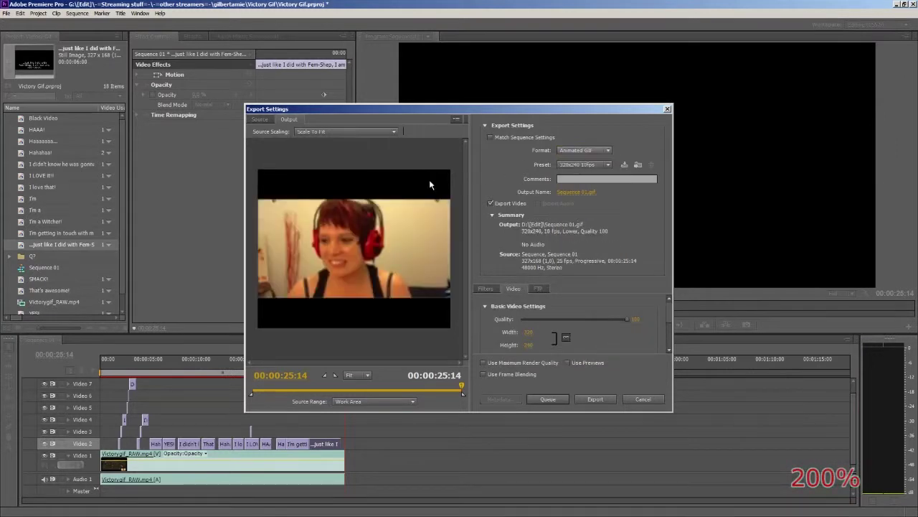
left_click(577, 193)
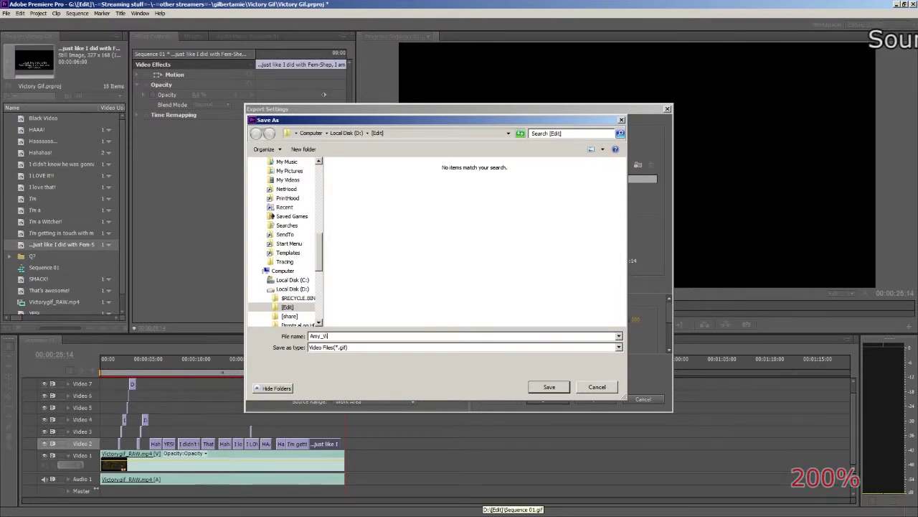
left_click(550, 387)
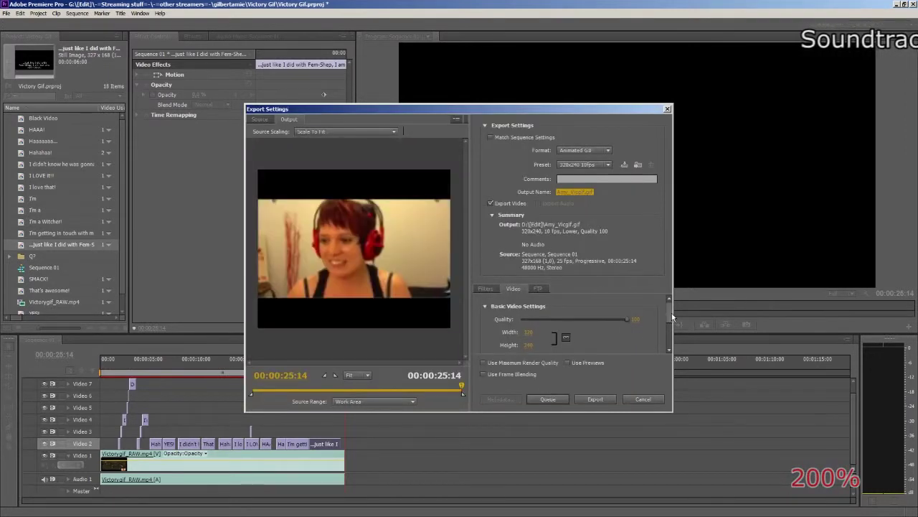
- Unlink the GIF's output dimensions and set the width to 327 and the height to 168
left_click_drag(673, 317, 672, 323)
left_click(566, 321)
left_click(528, 316)
type("327")
left_click(529, 330)
type("168")
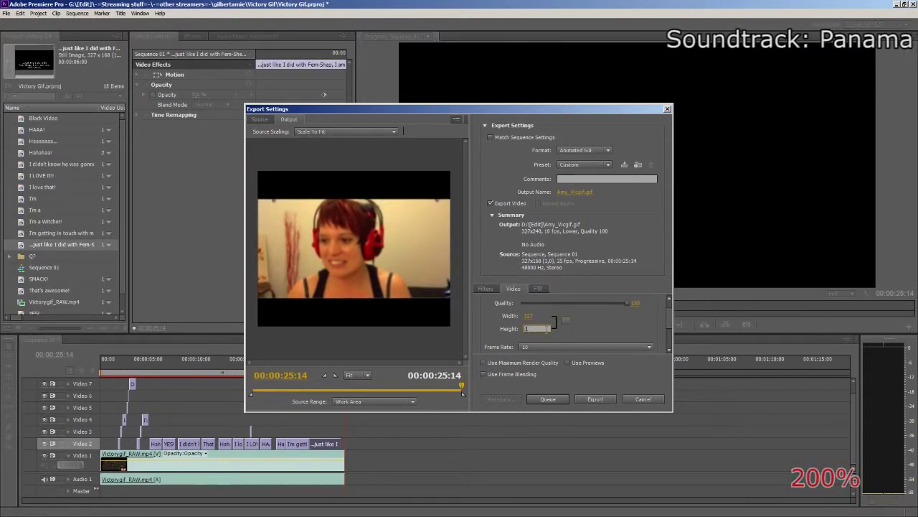
key("Tab")
- Set the GIF's aspect to Square Pixels (1.0), field order to Progressive and frame rate to 25
left_click_drag(669, 305, 666, 333)
left_click(570, 337)
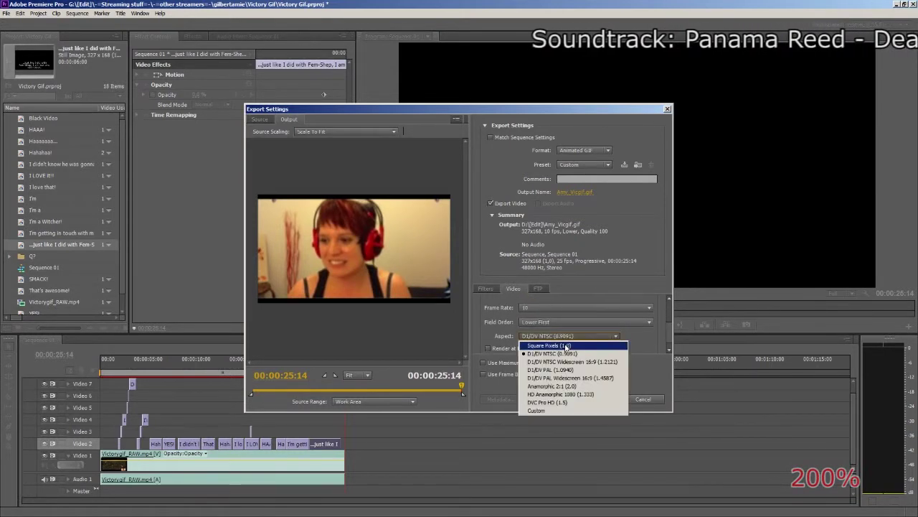
left_click(567, 346)
left_click(570, 325)
left_click(571, 333)
left_click(602, 309)
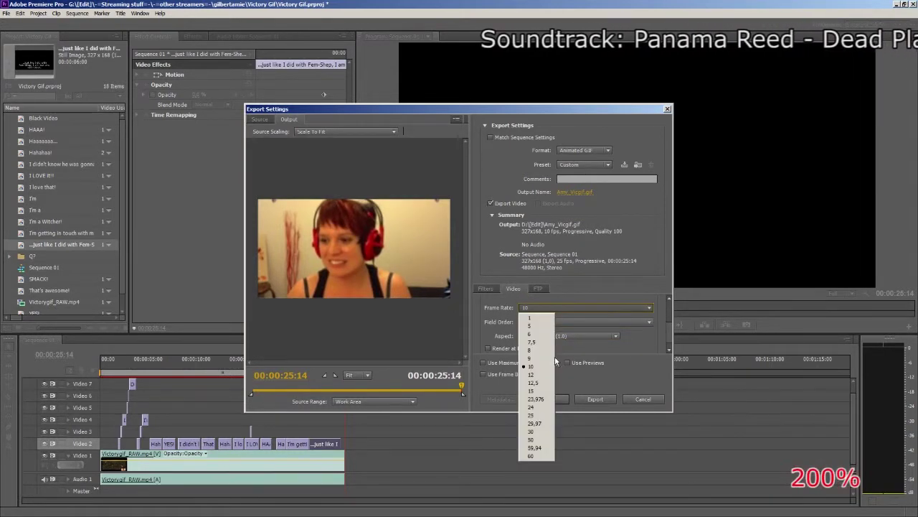
left_click(543, 416)
- Preview the output at 00:00:07:14 and export the animated GIF
left_click_drag(462, 386, 314, 386)
left_click_drag(669, 332, 669, 341)
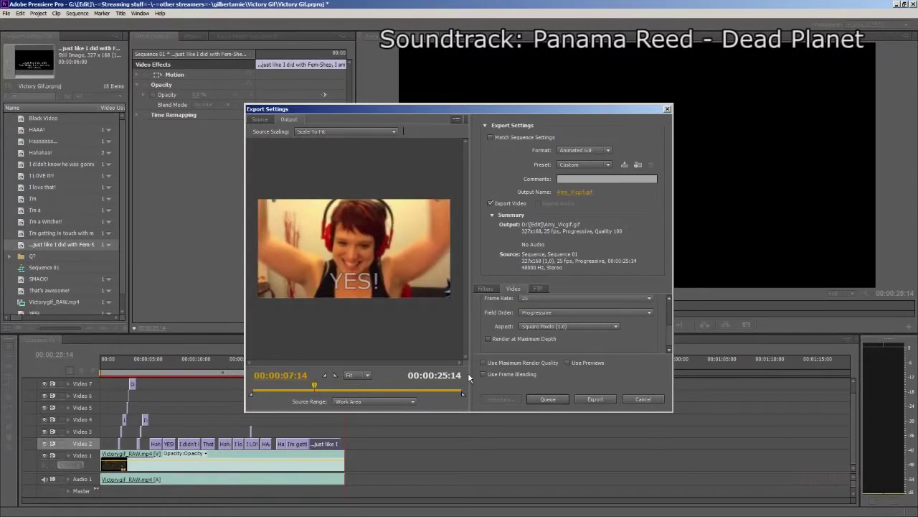
left_click(597, 399)
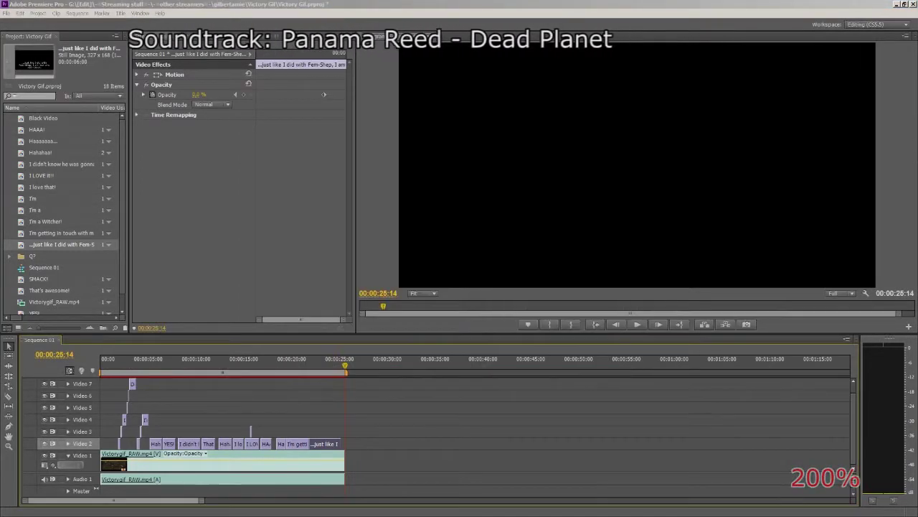
- Open the exported Amy_Vicgif.gif from D:\[Edit] in Photoshop and close Untitled-1 without saving
key("alt+Tab")
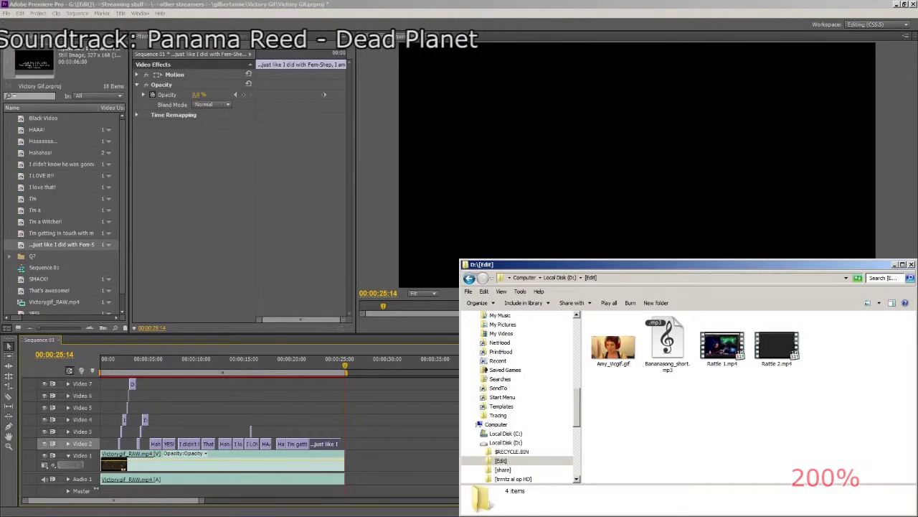
left_click(625, 359)
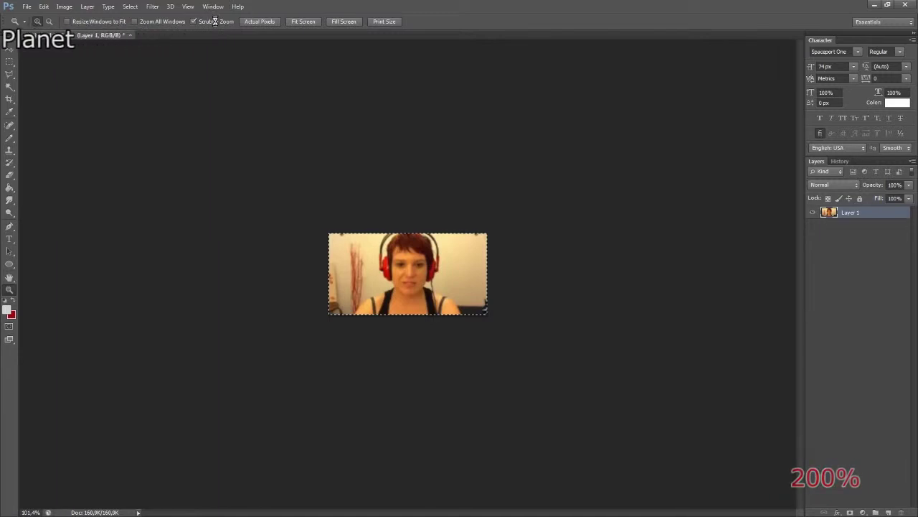
left_click(130, 35)
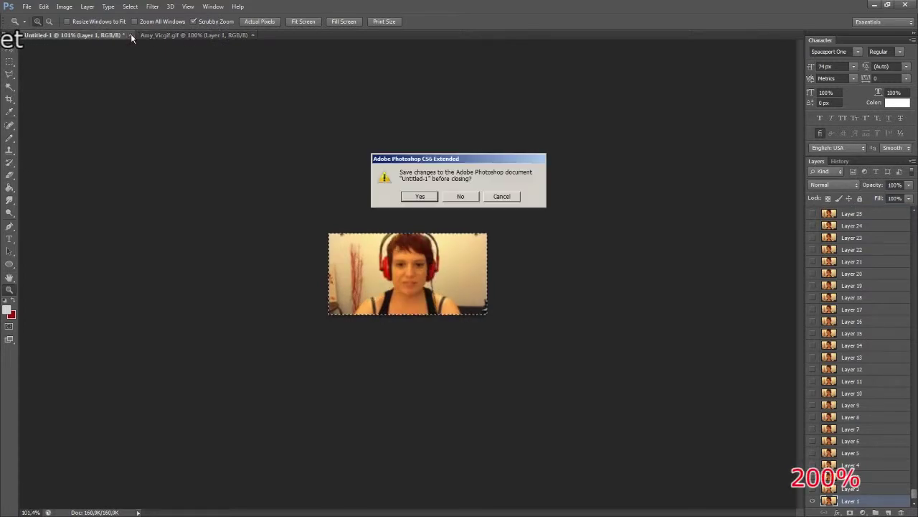
left_click(450, 195)
- Delete the black top layer, Layer 640, from the GIF document
scroll(911, 222, "up", 10)
scroll(912, 221, "up", 3)
left_click(874, 213)
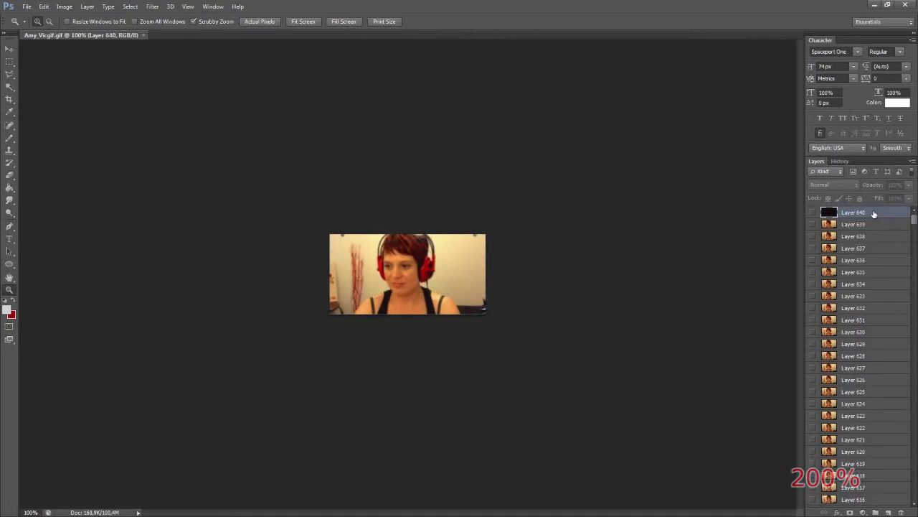
- Rename the existing GIF to Amy_Vicgif_RAW.gif and save the forever-looping web GIF (GIF 128 No Dither) as Amy_Vicgif.gif in [Edit]
left_click(24, 8)
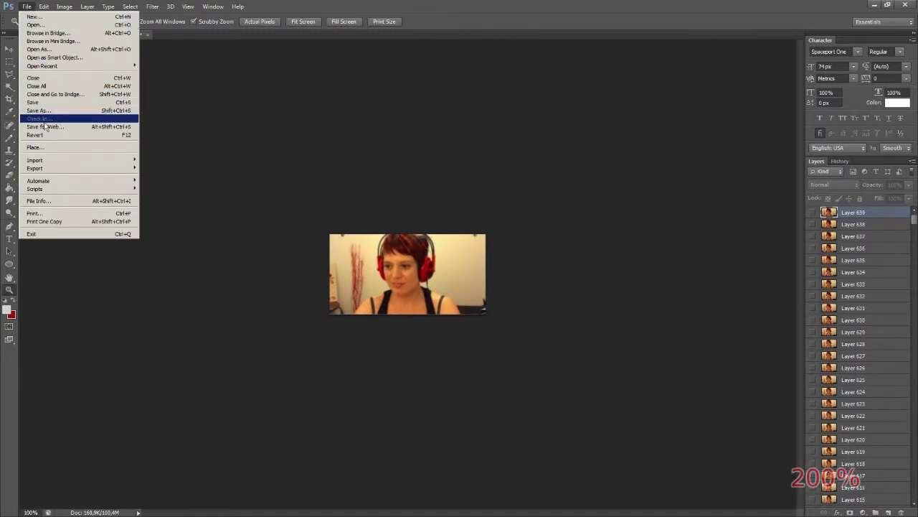
left_click(46, 127)
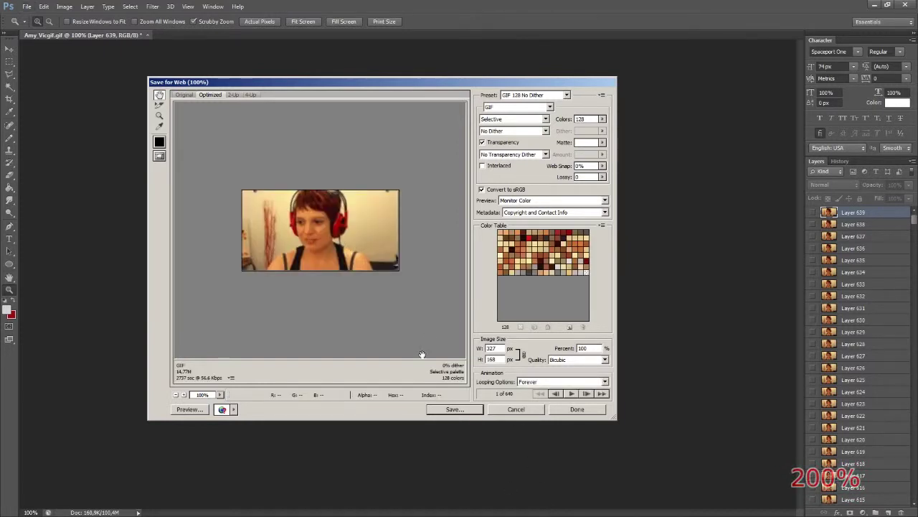
left_click(455, 408)
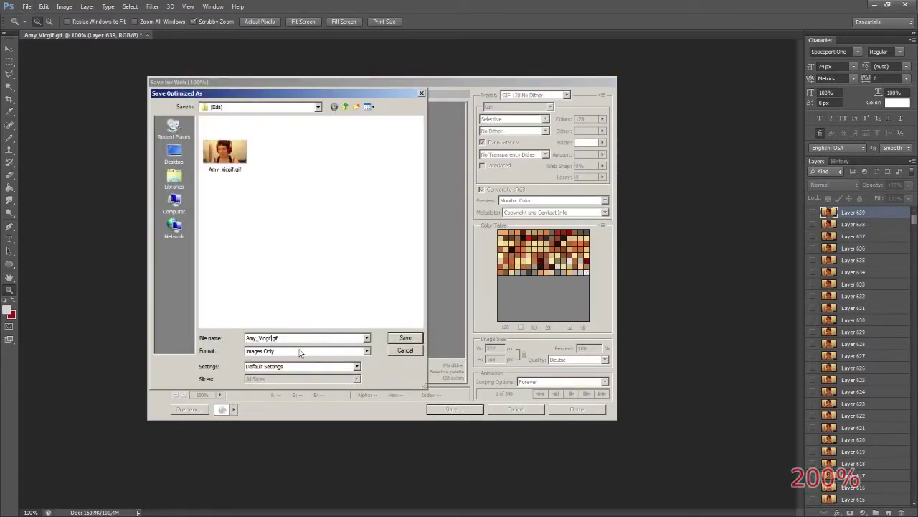
left_click(228, 175)
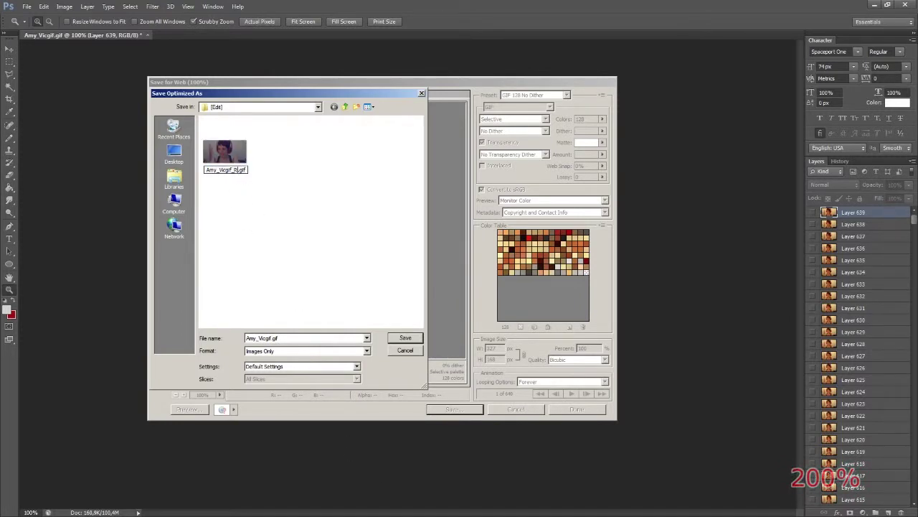
left_click(282, 316)
left_click(404, 339)
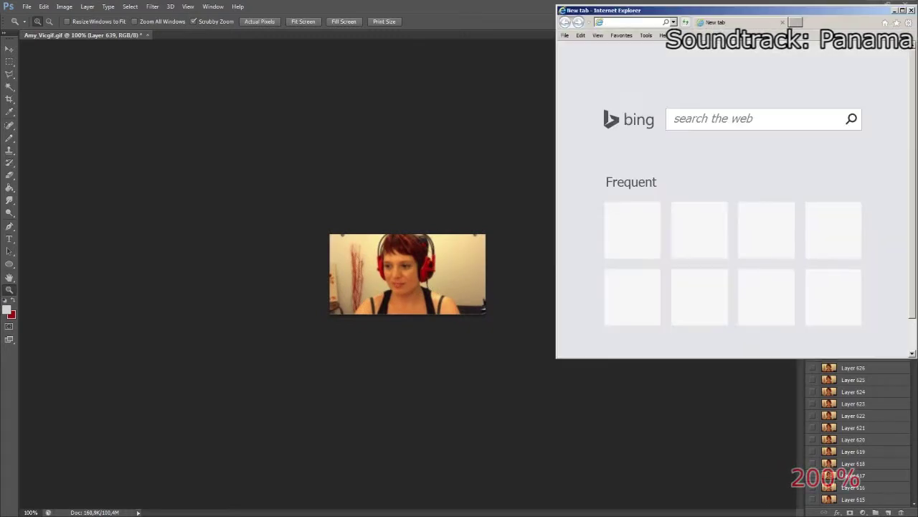
- Play Amy_Vicgif_RAW.gif in Internet Explorer to check the animation and close the browser
left_click_drag(661, 353, 716, 212)
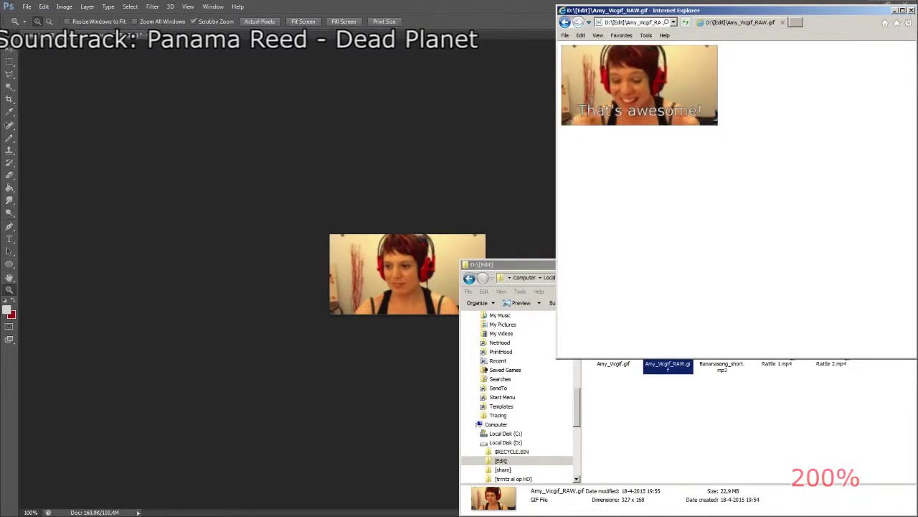
left_click(911, 10)
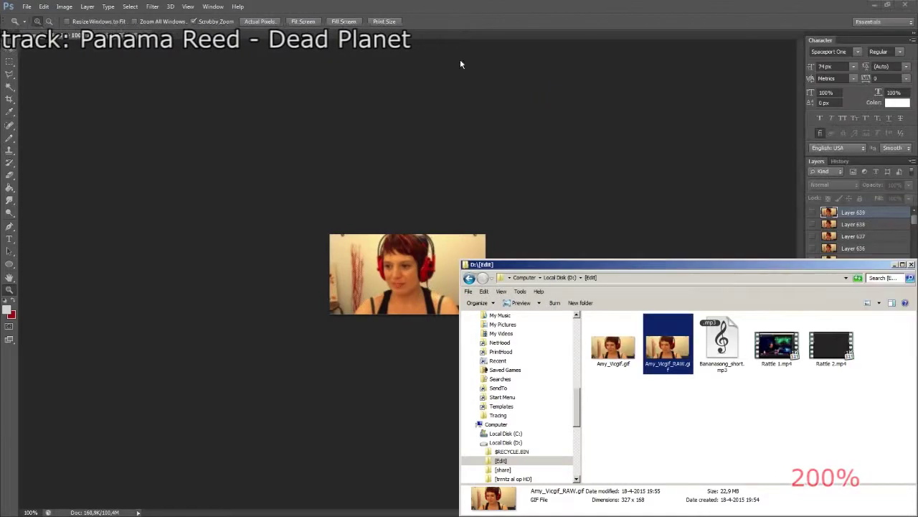
- Close the Amy_Vicgif.gif document in Photoshop without saving changes and minimize the program
left_click(146, 35)
left_click(460, 199)
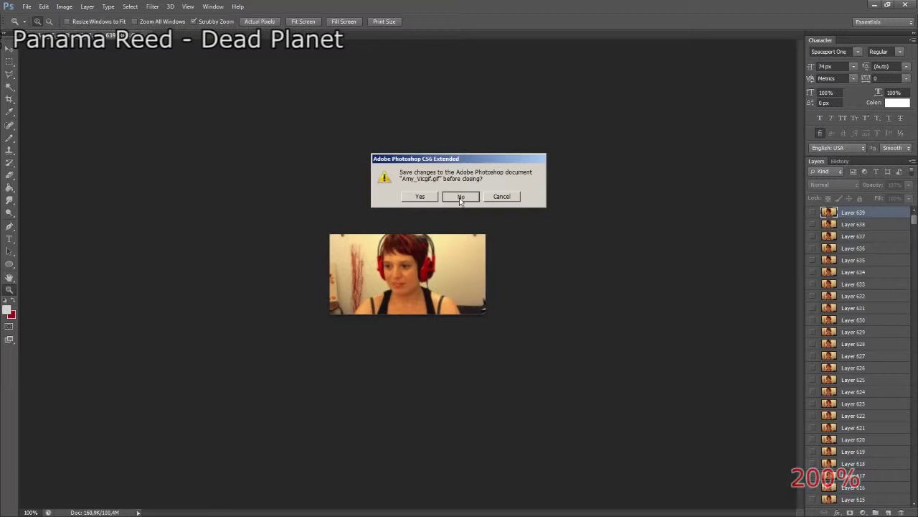
left_click(461, 196)
left_click(873, 4)
- Save and close the Victory Gif project in Premiere Pro and exit the program
left_click(171, 192)
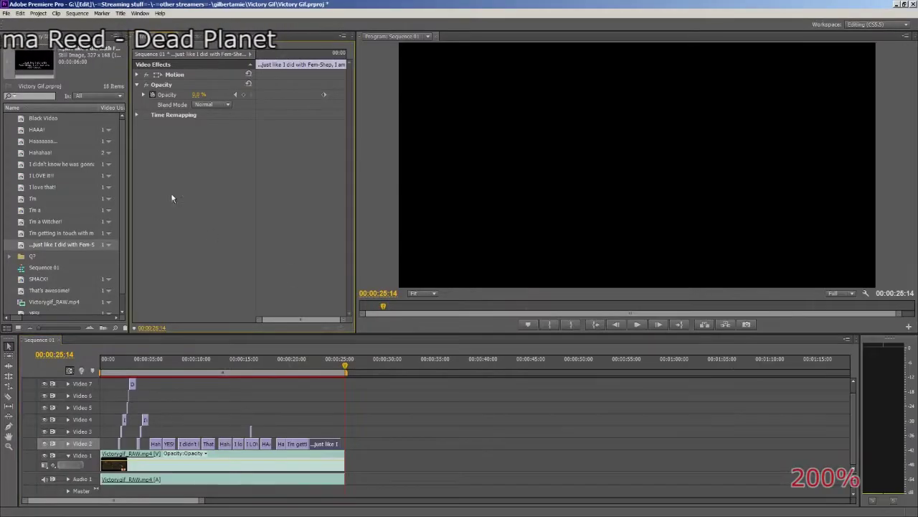
left_click(7, 14)
left_click(17, 76)
left_click(7, 14)
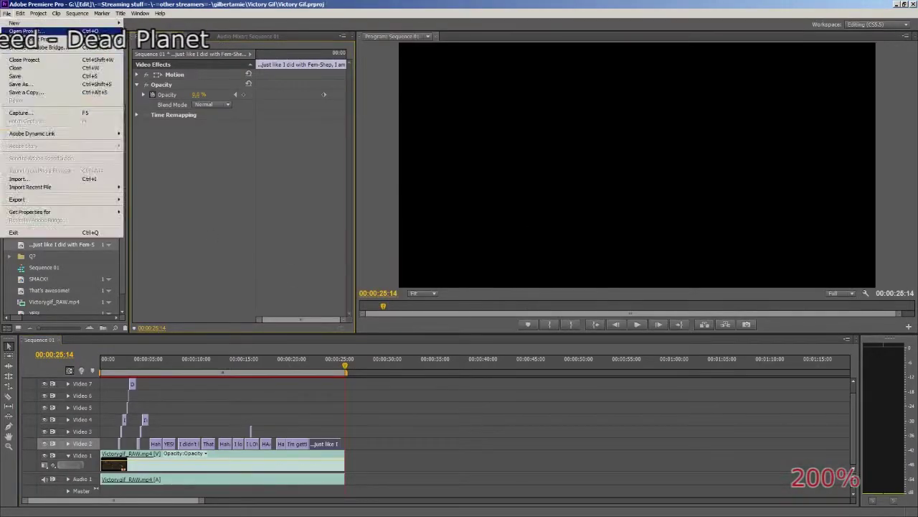
left_click(28, 60)
left_click(586, 350)
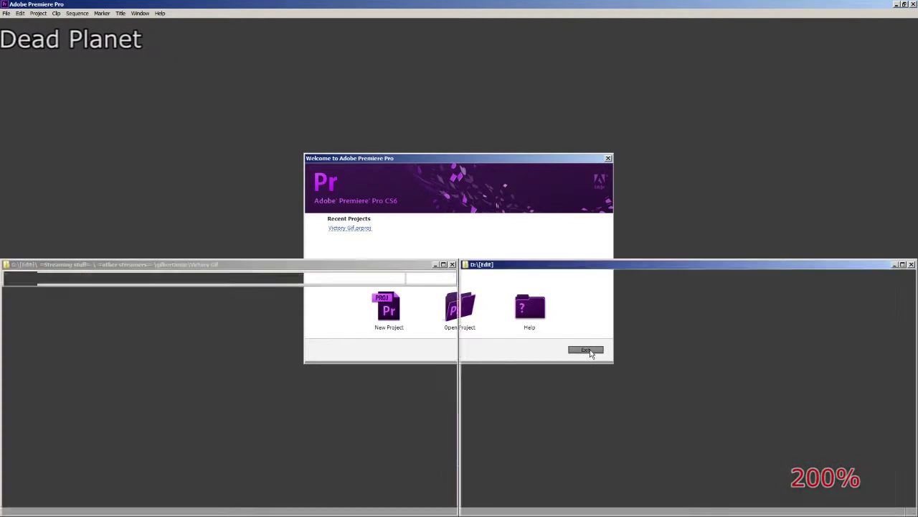
- Rename the Victory Gif project folder to VictoryGif and open it
left_click(190, 351)
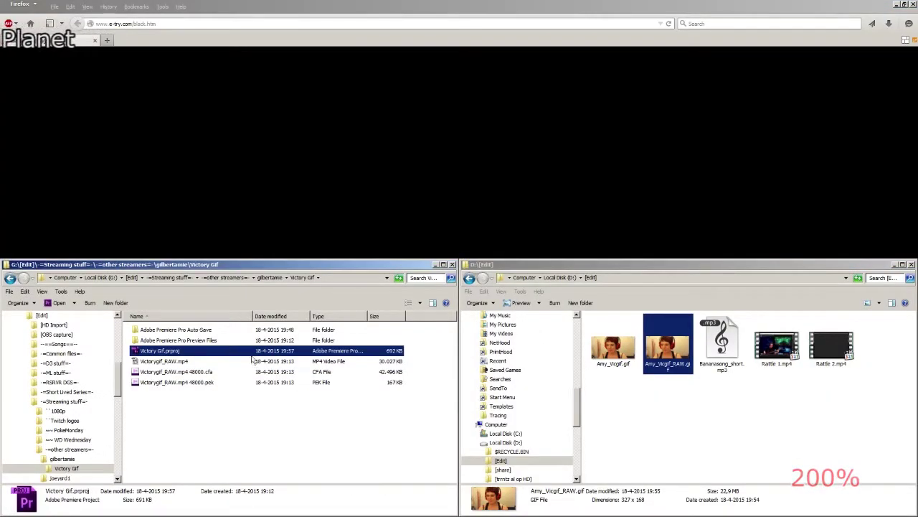
key("BackSpace")
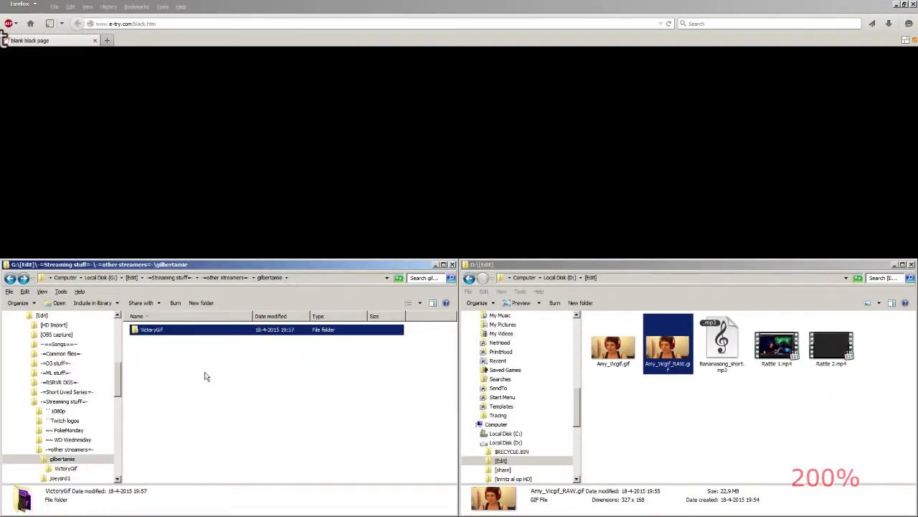
double_click(135, 330)
- Move Amy_Vicgif.gif and Amy_Vicgif_RAW.gif from D:\[Edit] into the VictoryGif folder and close the D:\[Edit] window
left_click_drag(668, 402, 612, 348)
left_click_drag(612, 348, 272, 438)
left_click(384, 444)
left_click(690, 422)
key("alt+F4")
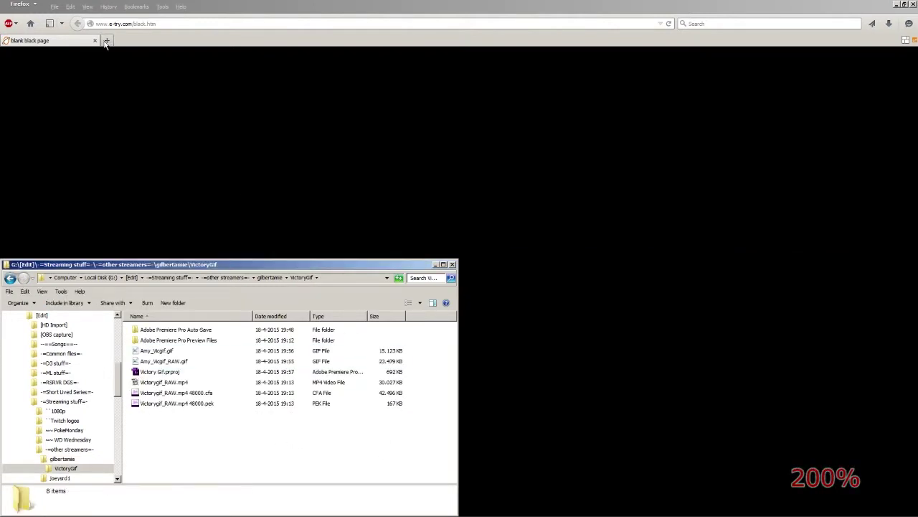
- Open the giphy.com/upload page in a new Firefox tab
left_click(106, 41)
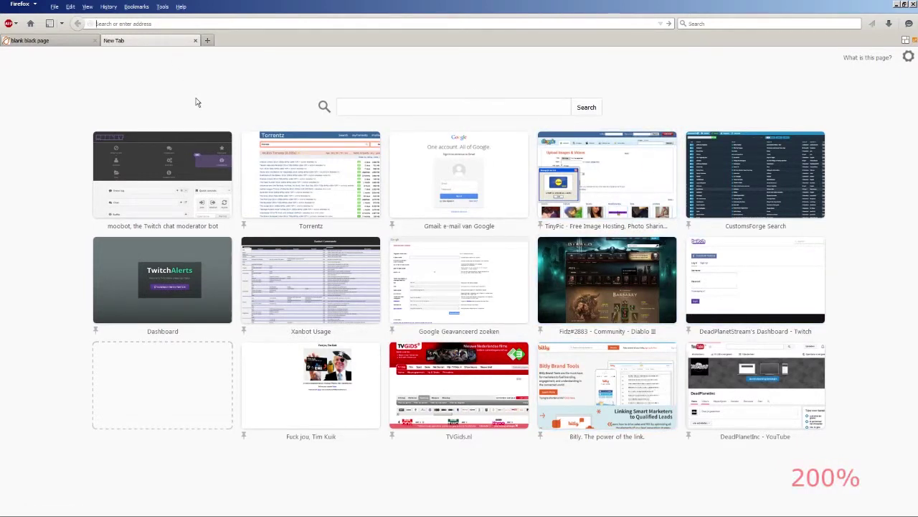
type("gif")
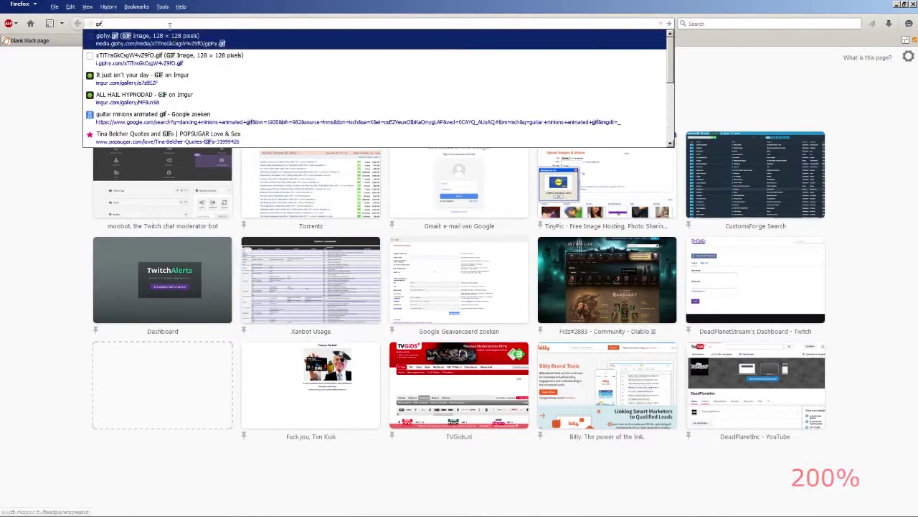
key("BackSpace")
type("phy")
left_click(183, 81)
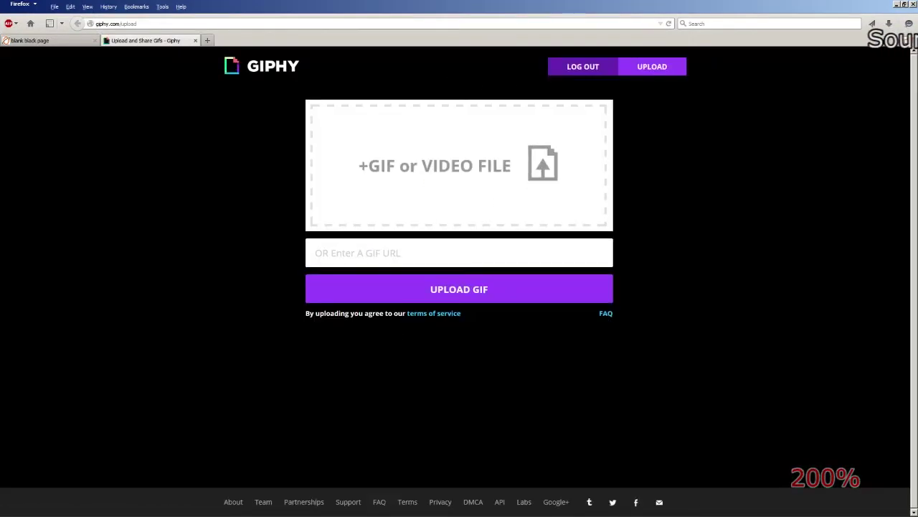
- Add Amy_Vicgif.gif from the VictoryGif folder to the GIPHY upload form
key("alt+Tab")
left_click_drag(160, 352, 479, 170)
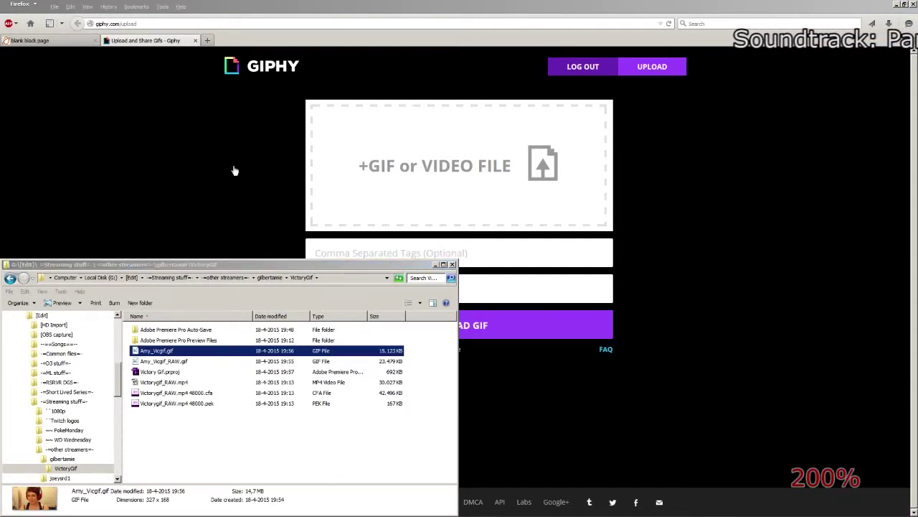
left_click(404, 107)
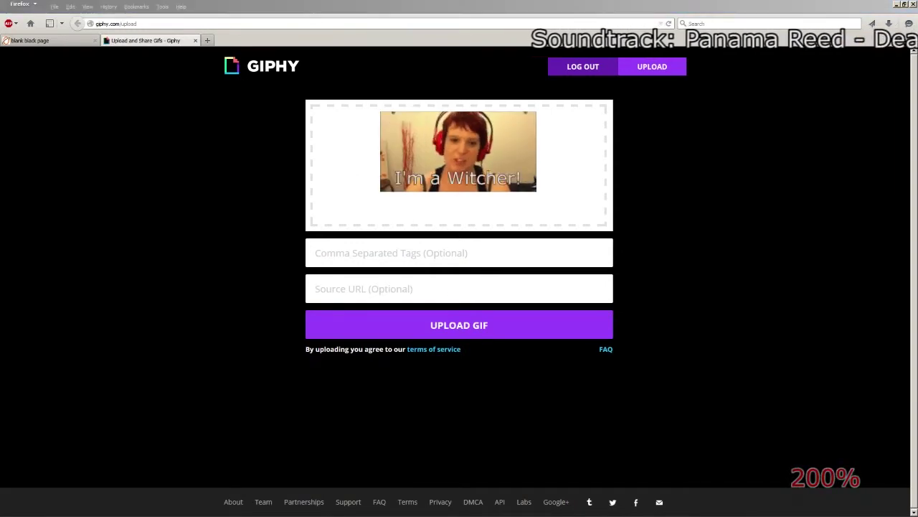
- Enter the streamer's Twitch channel address as the source URL and begin the tags with the streamer's first name
left_click(455, 288)
type("http://www.twitch.tv/gilbertamle")
left_click(467, 250)
type("Amy i")
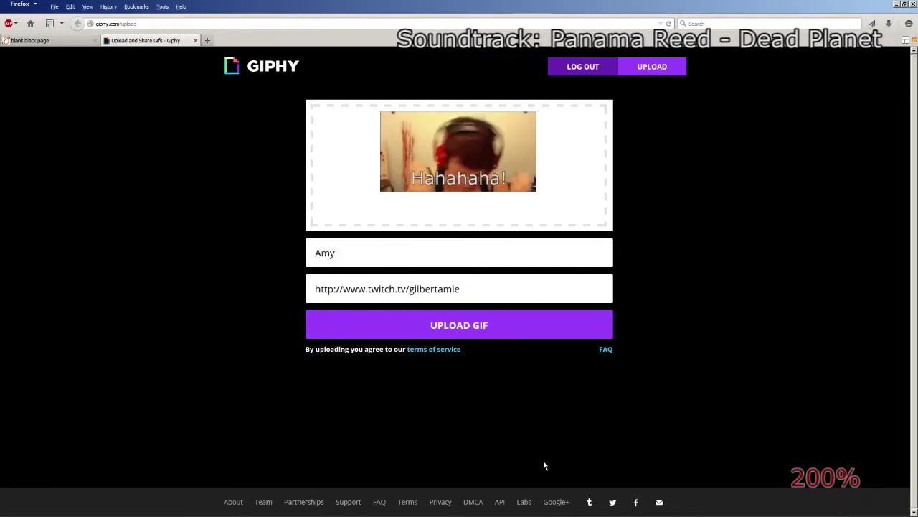